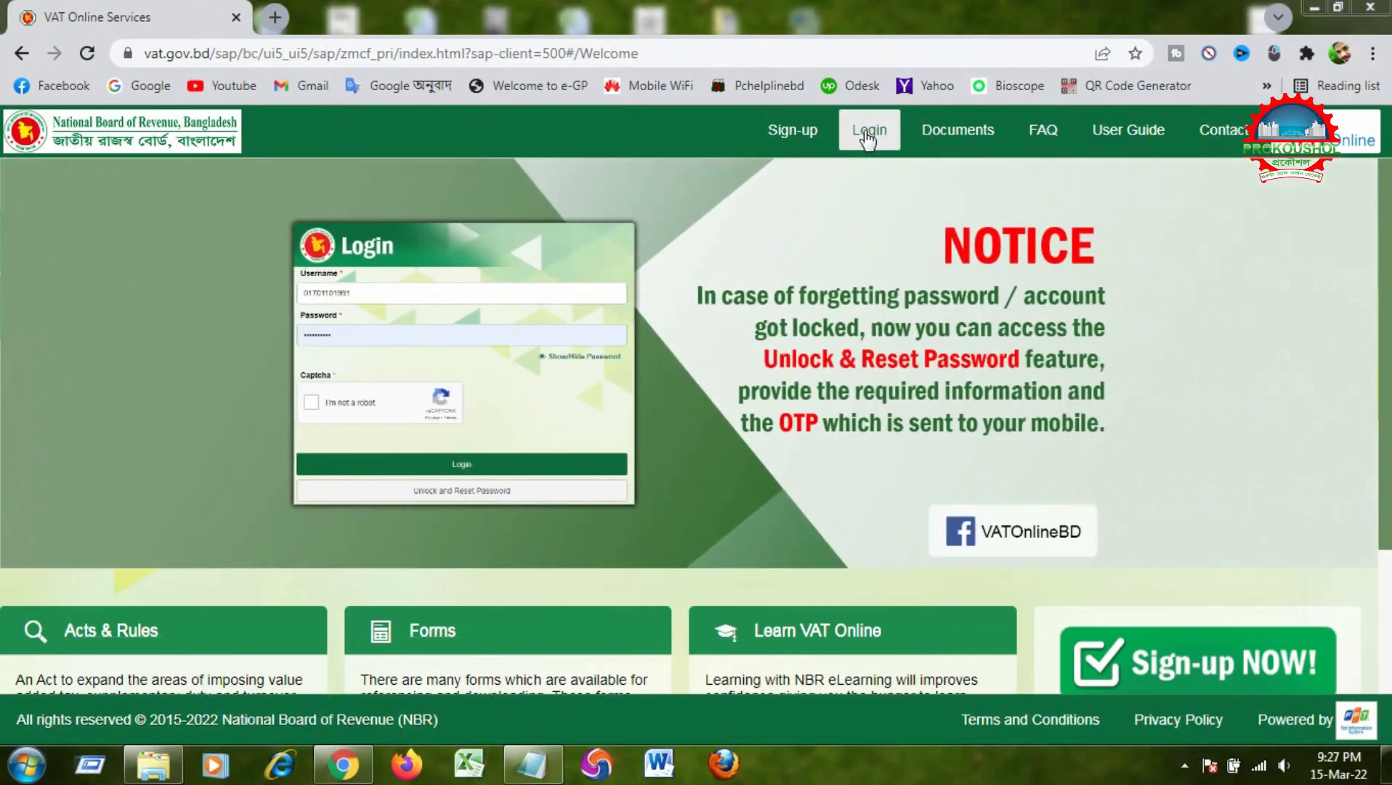
# - Open the VAT Online login page and fill the username with the mobile number copied from the Notepad note
pyautogui.click(867, 136)
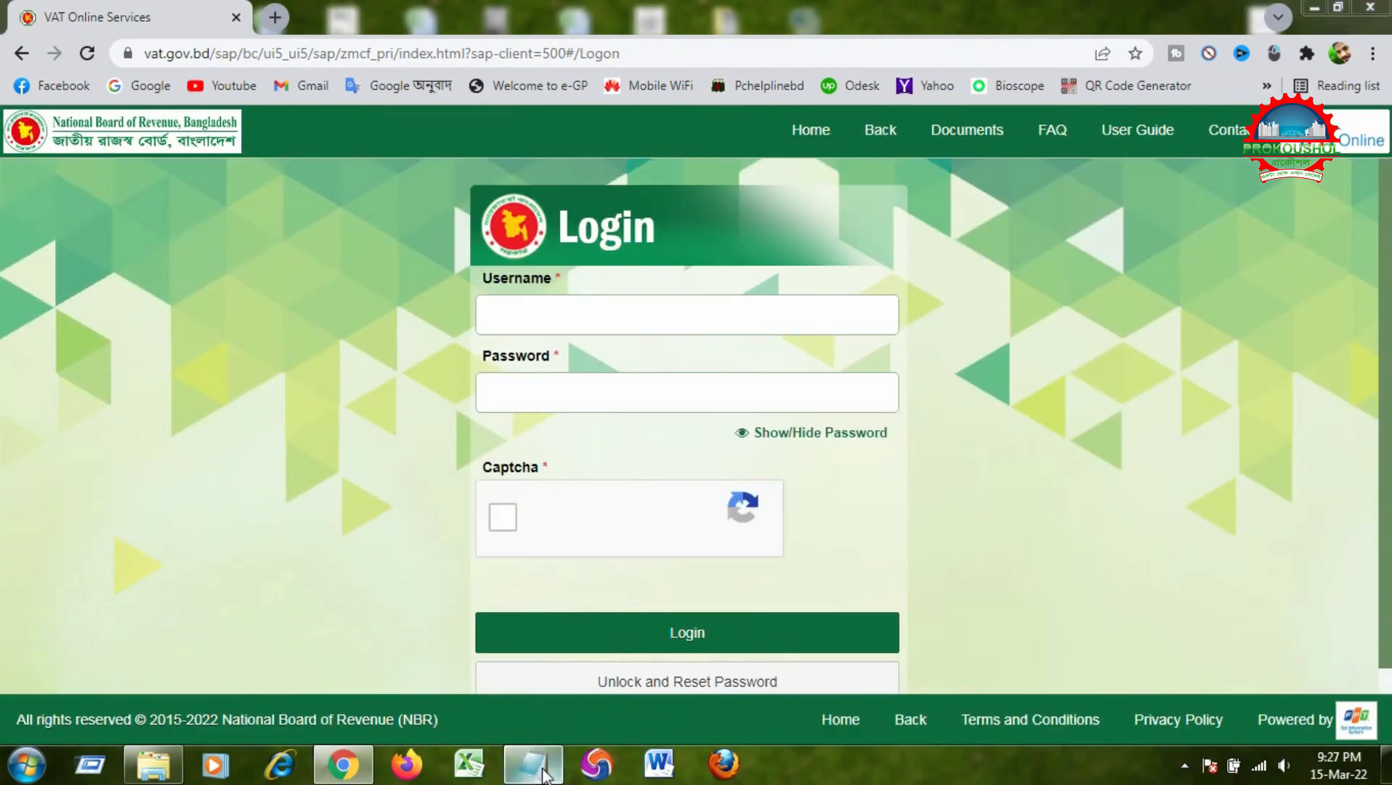
pyautogui.click(533, 763)
pyautogui.doubleClick(650, 74)
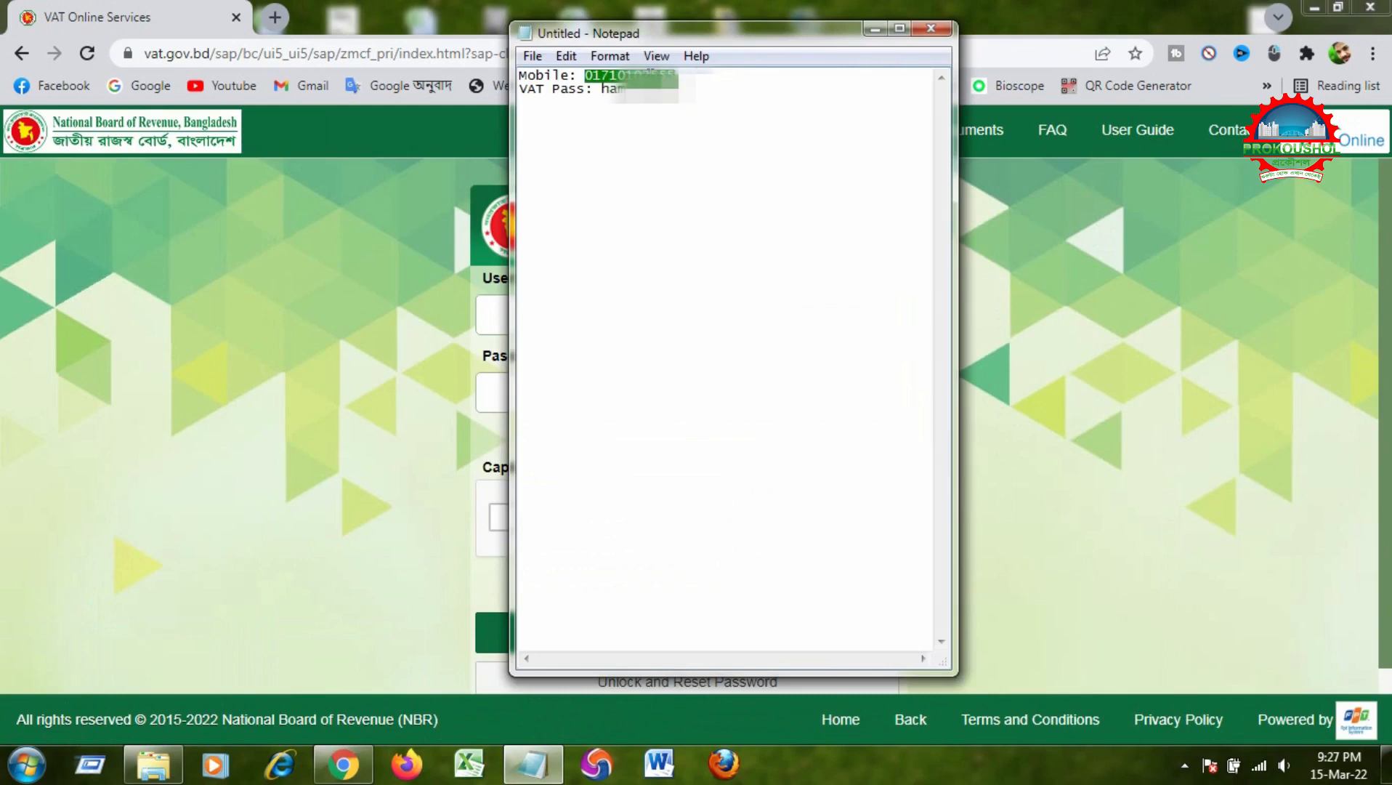
pyautogui.hotkey('ctrl', 'c')
pyautogui.click(494, 315)
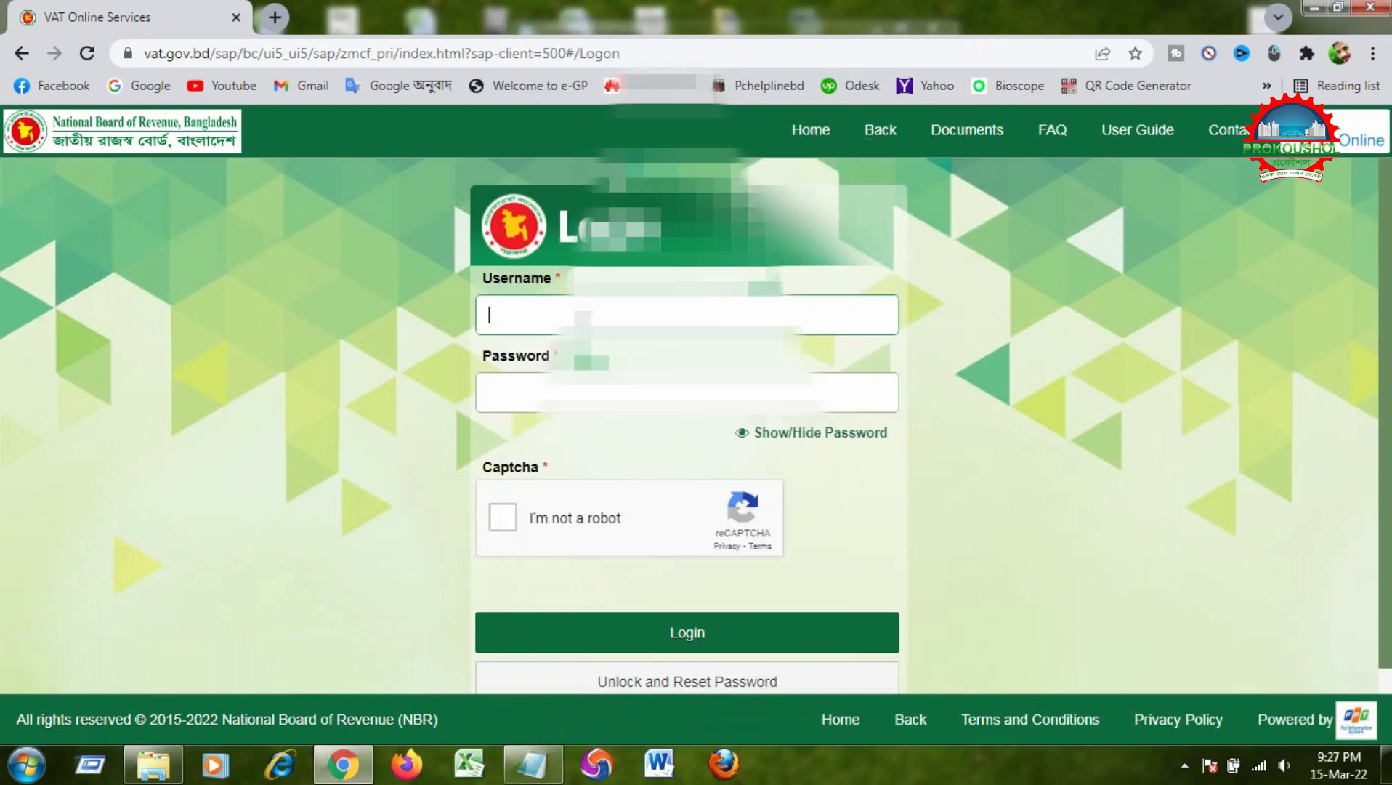
pyautogui.hotkey('ctrl', 'v')
# - Enter the account password copied from the Notepad note, complete the captcha, and log in
pyautogui.click(533, 763)
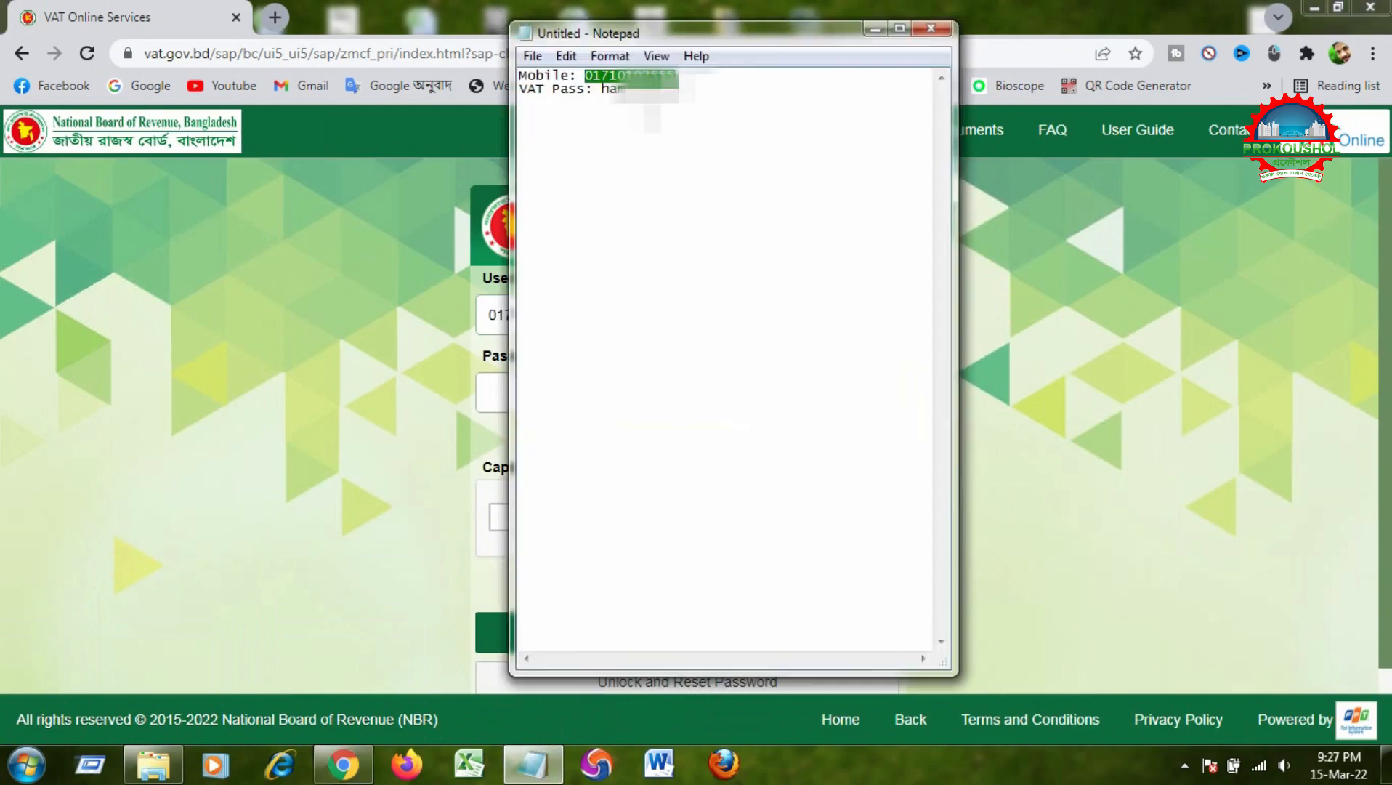
pyautogui.doubleClick(640, 89)
pyautogui.hotkey('ctrl', 'c')
pyautogui.click(500, 393)
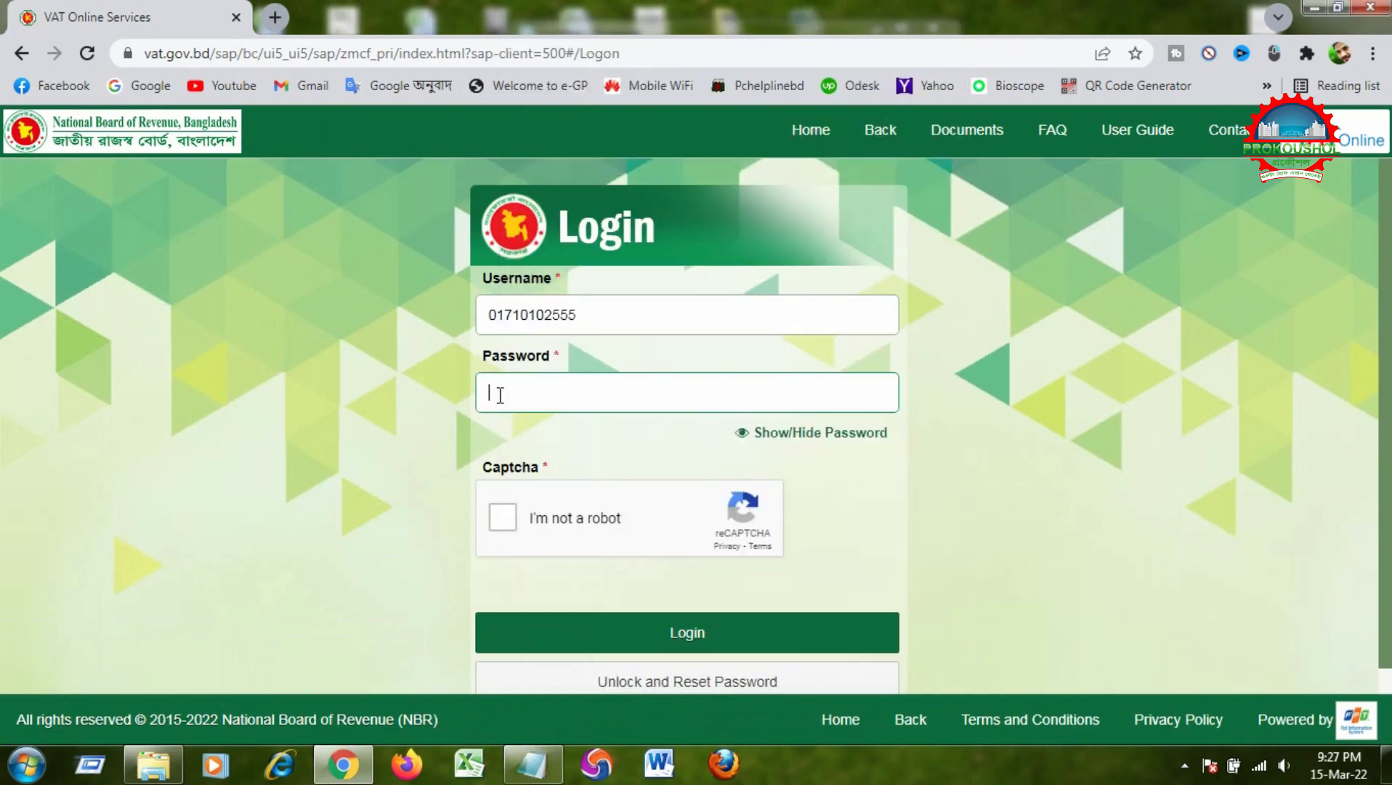
pyautogui.hotkey('ctrl', 'v')
pyautogui.click(501, 517)
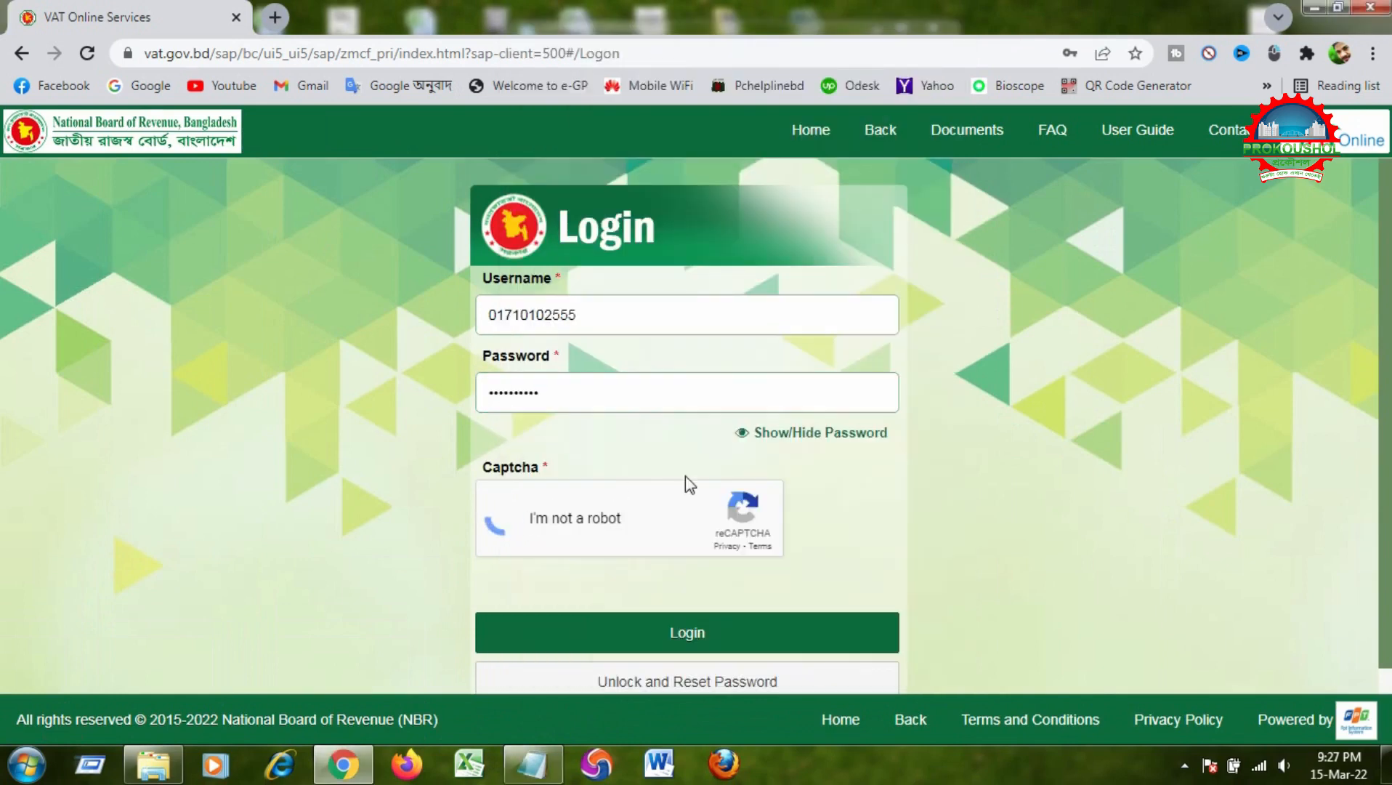
pyautogui.click(795, 634)
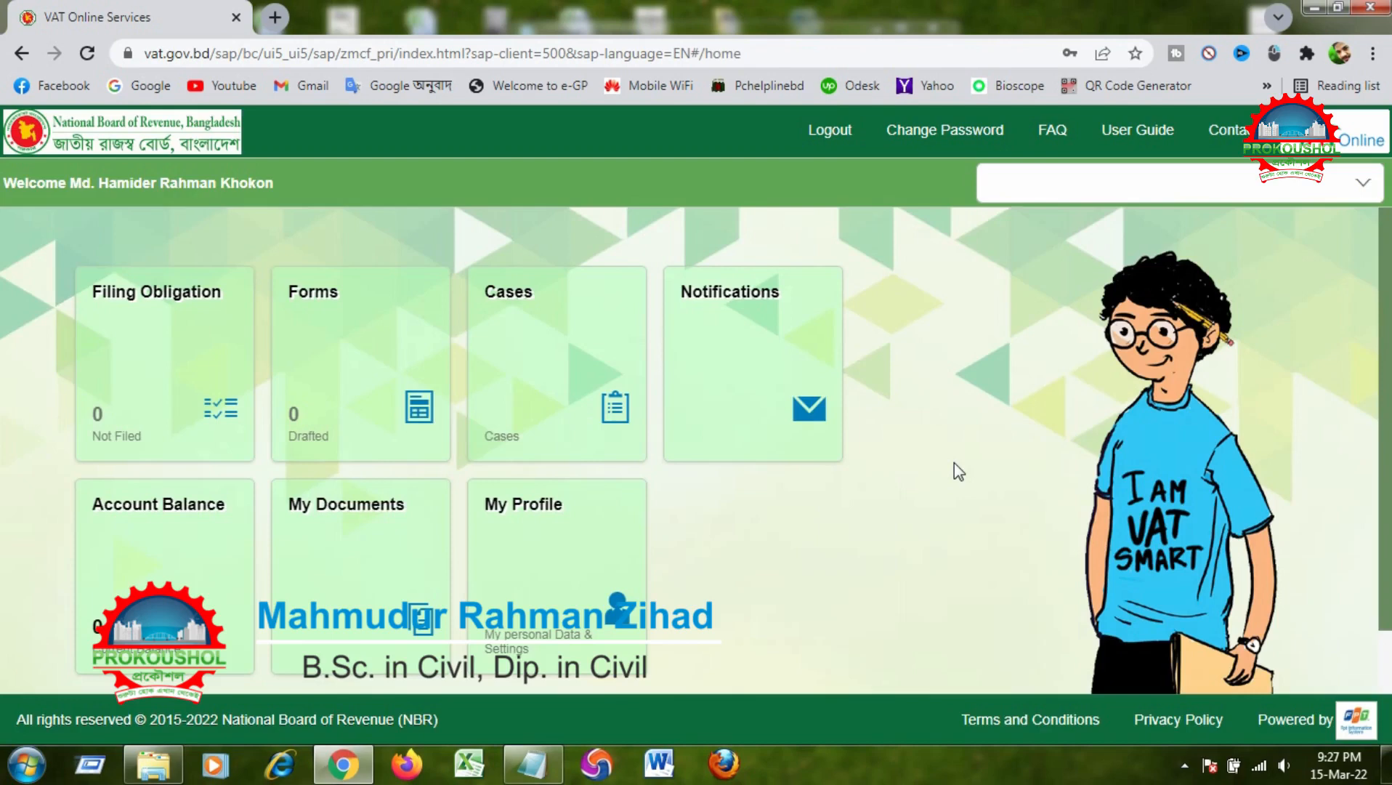
# - Switch the account to act on behalf of M/S KHOKON ENTERPRISE
pyautogui.click(1360, 184)
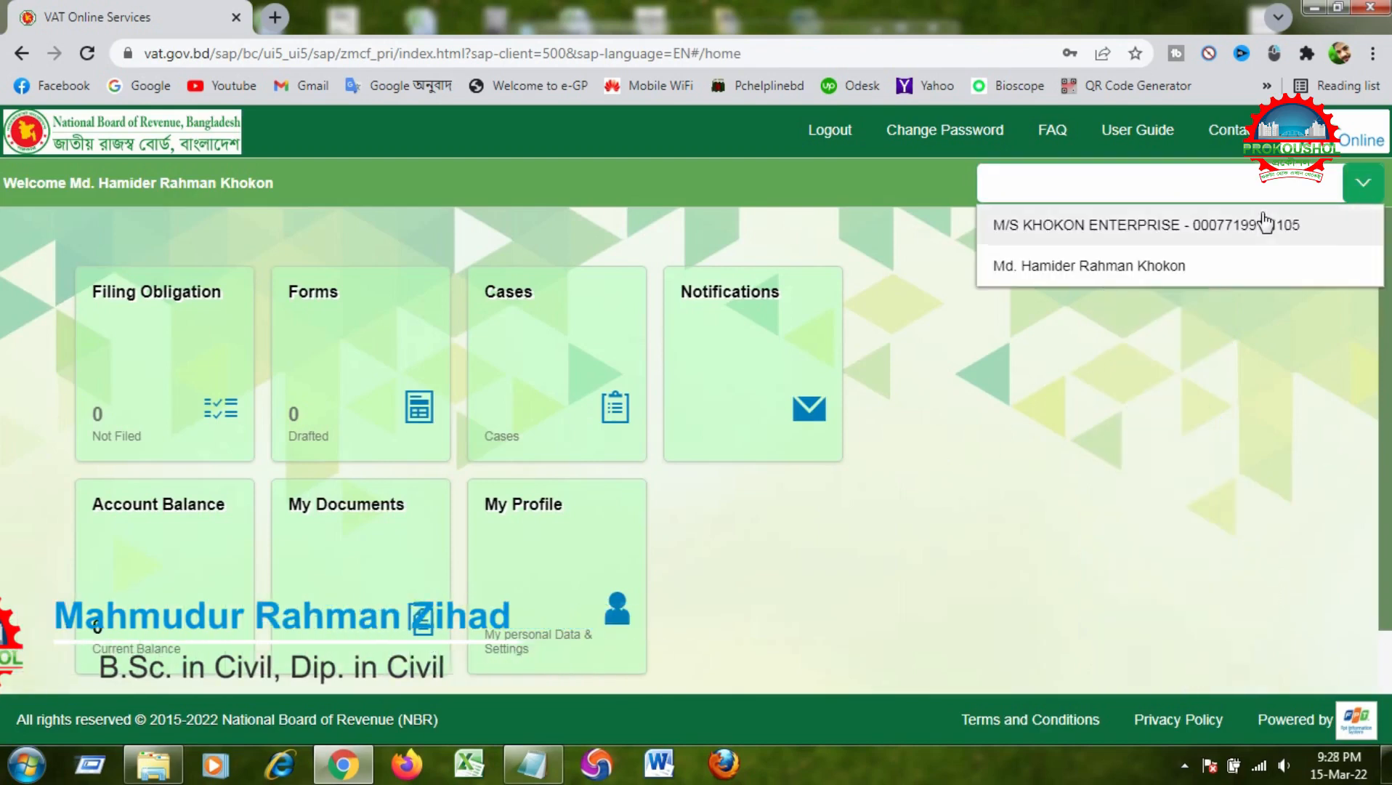
pyautogui.click(1228, 227)
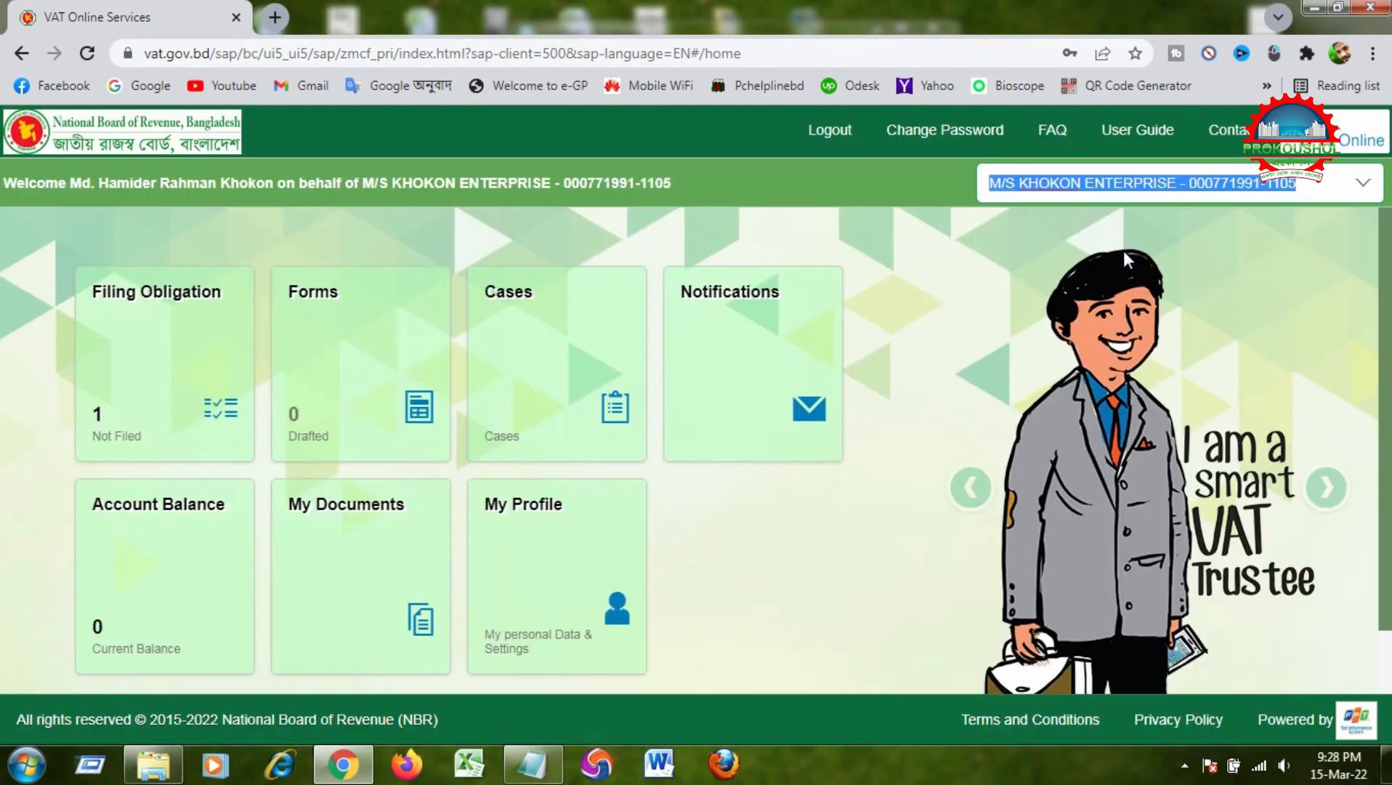
pyautogui.click(784, 212)
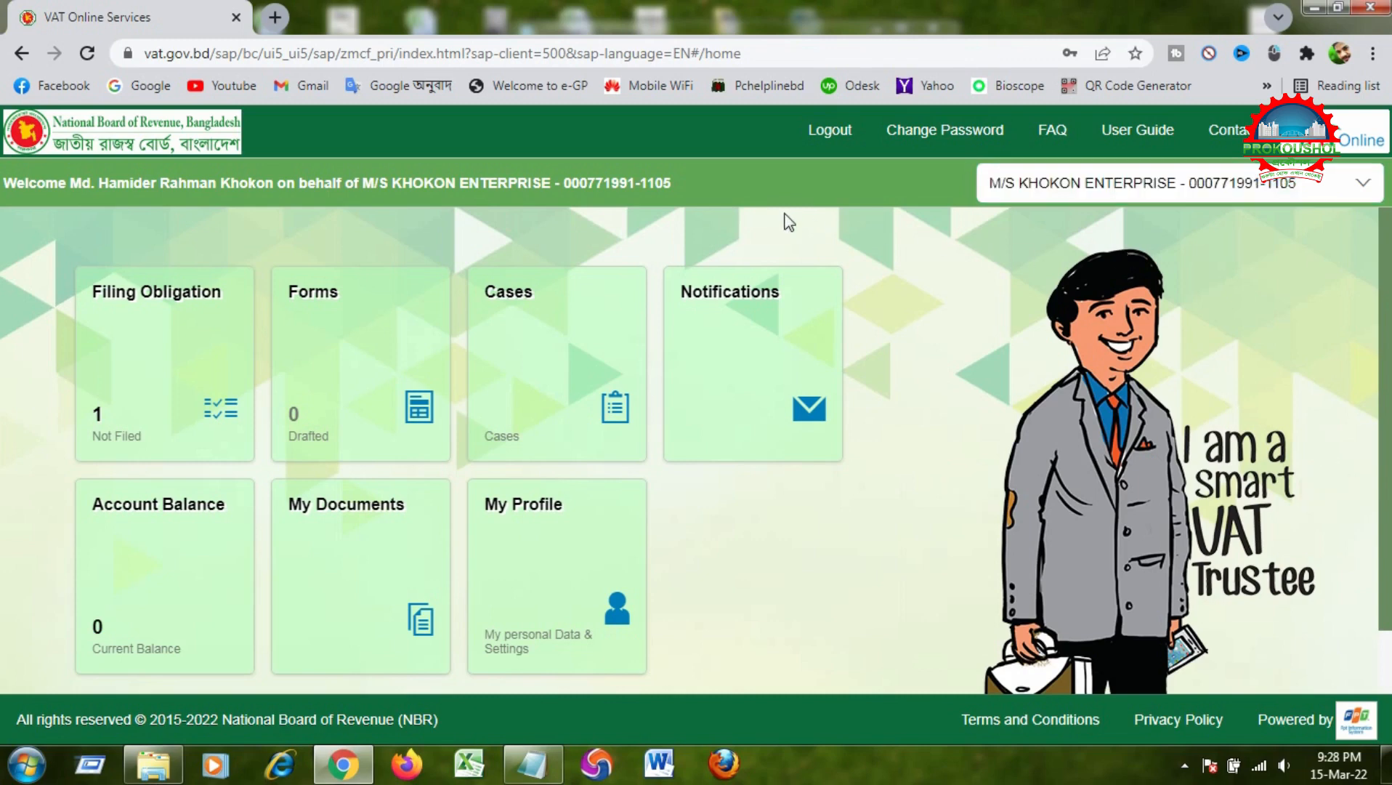
# - Open the unfiled Mushak-9.1 Value Added Tax Return for February, 2022 from the filing obligations
pyautogui.click(150, 343)
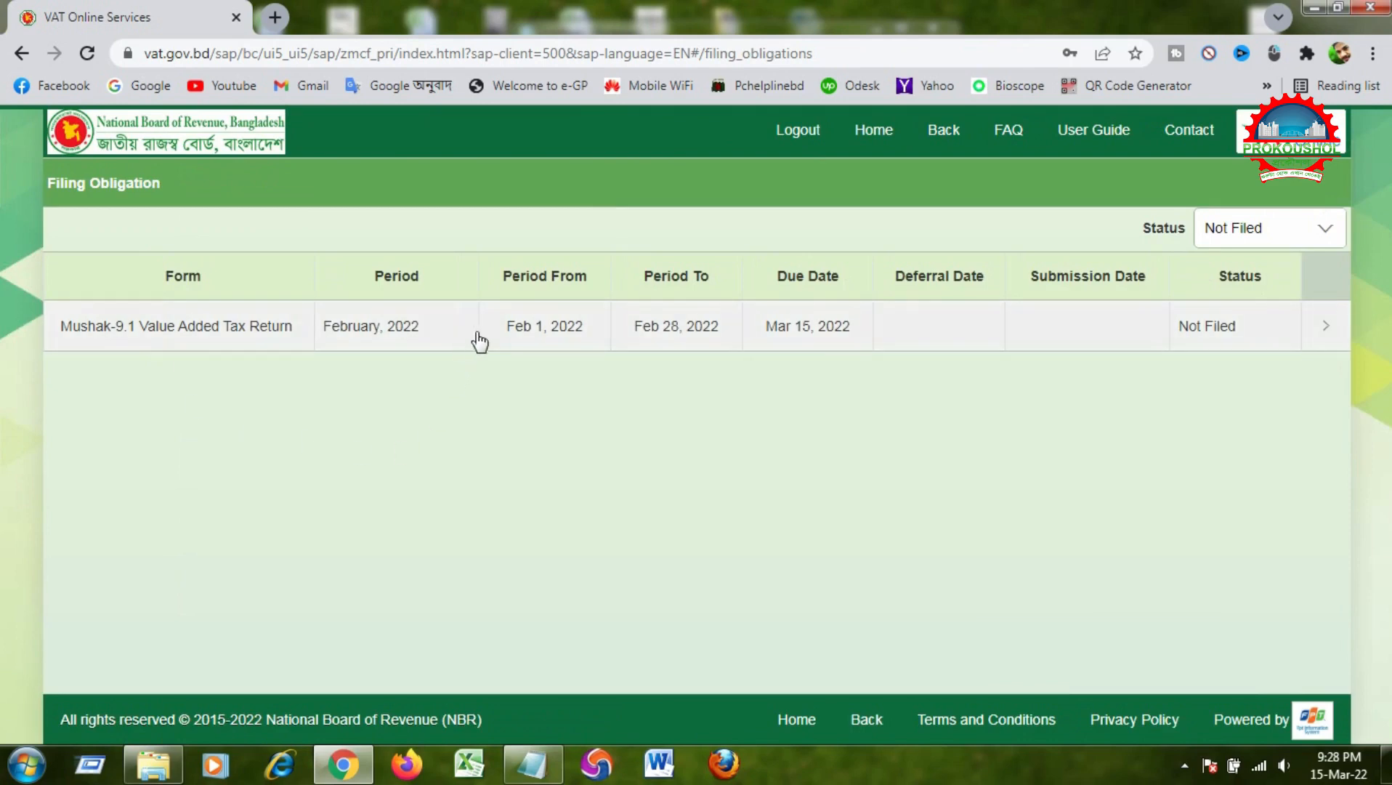
pyautogui.click(486, 338)
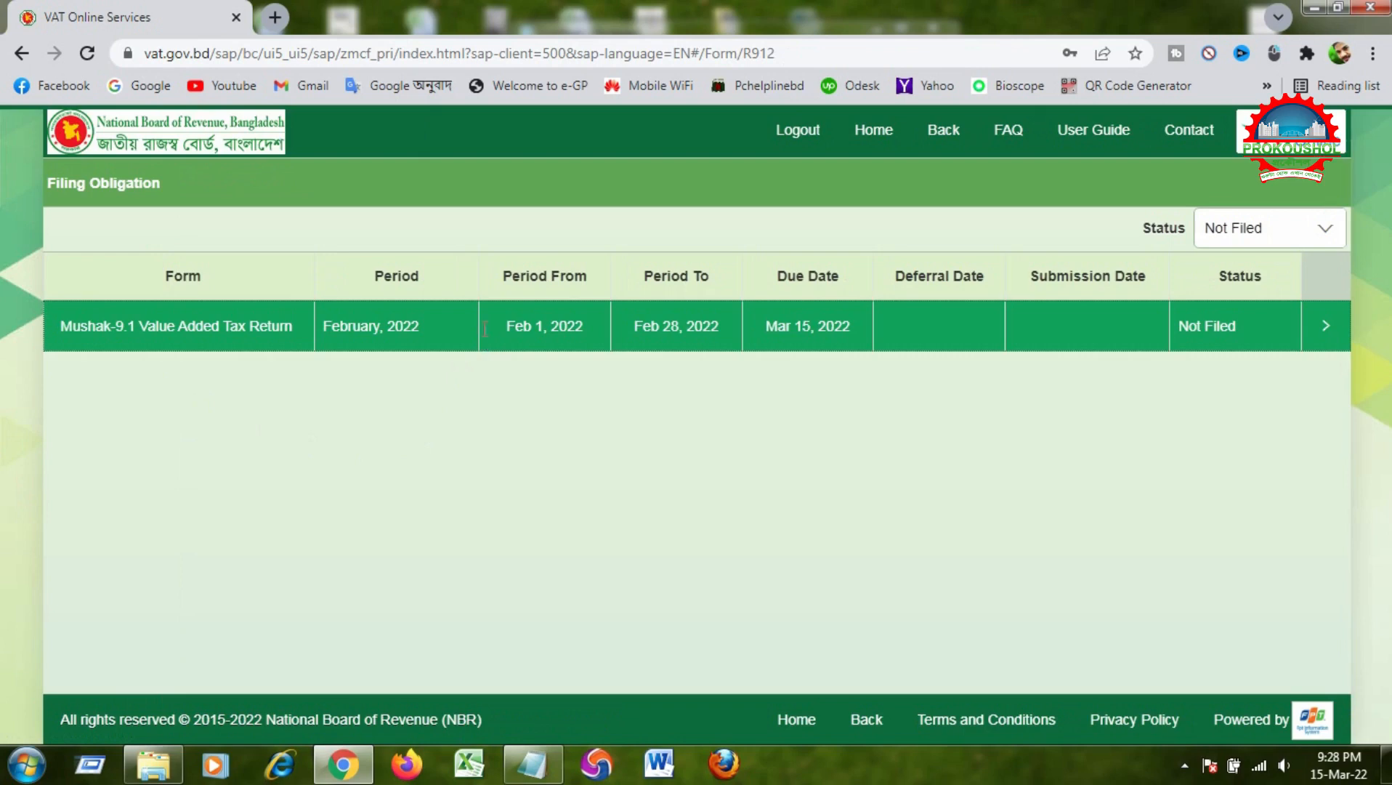
pyautogui.click(485, 329)
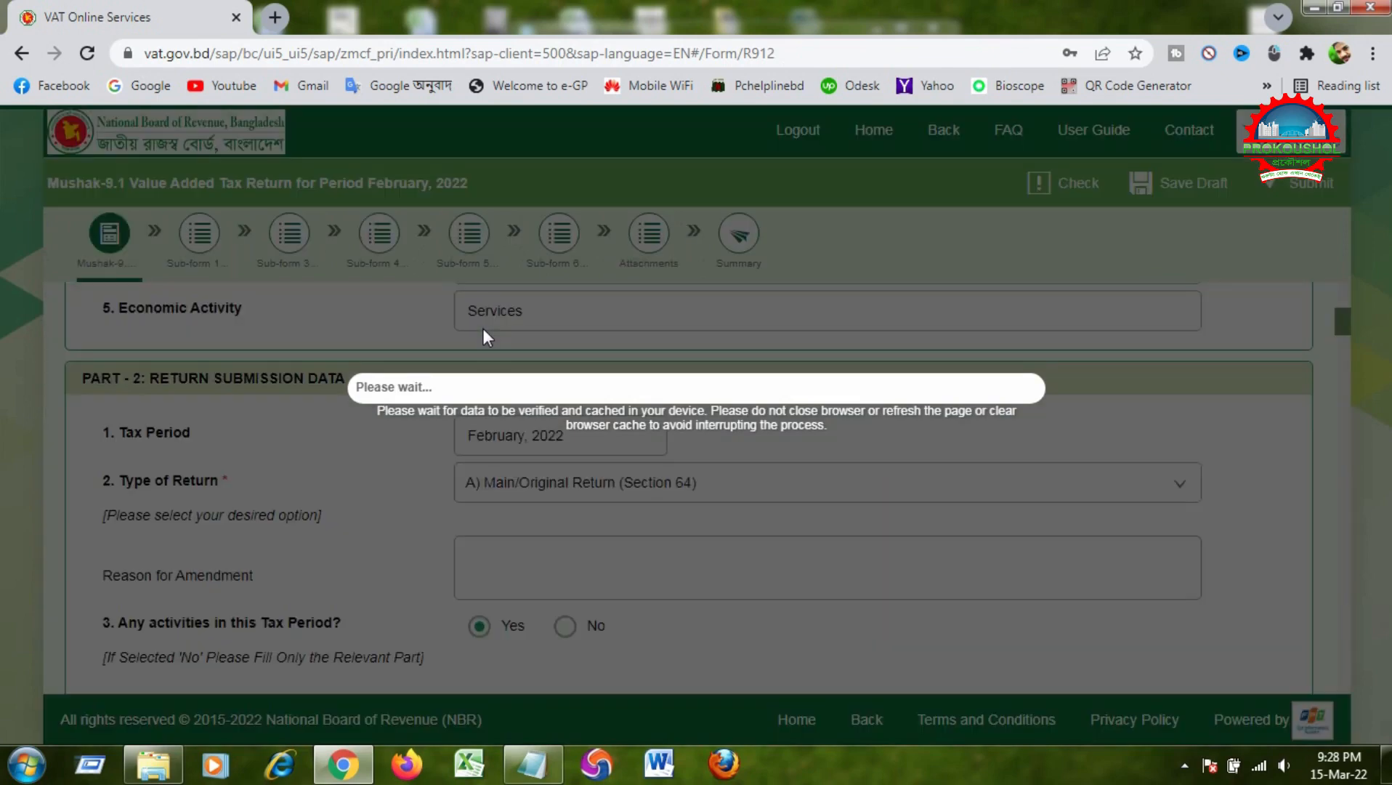
# - Open Jonoshasto prokoushol.pdf from the VAT 15.03.22 folder and rotate its view clockwise so the scan reads upright
pyautogui.click(153, 764)
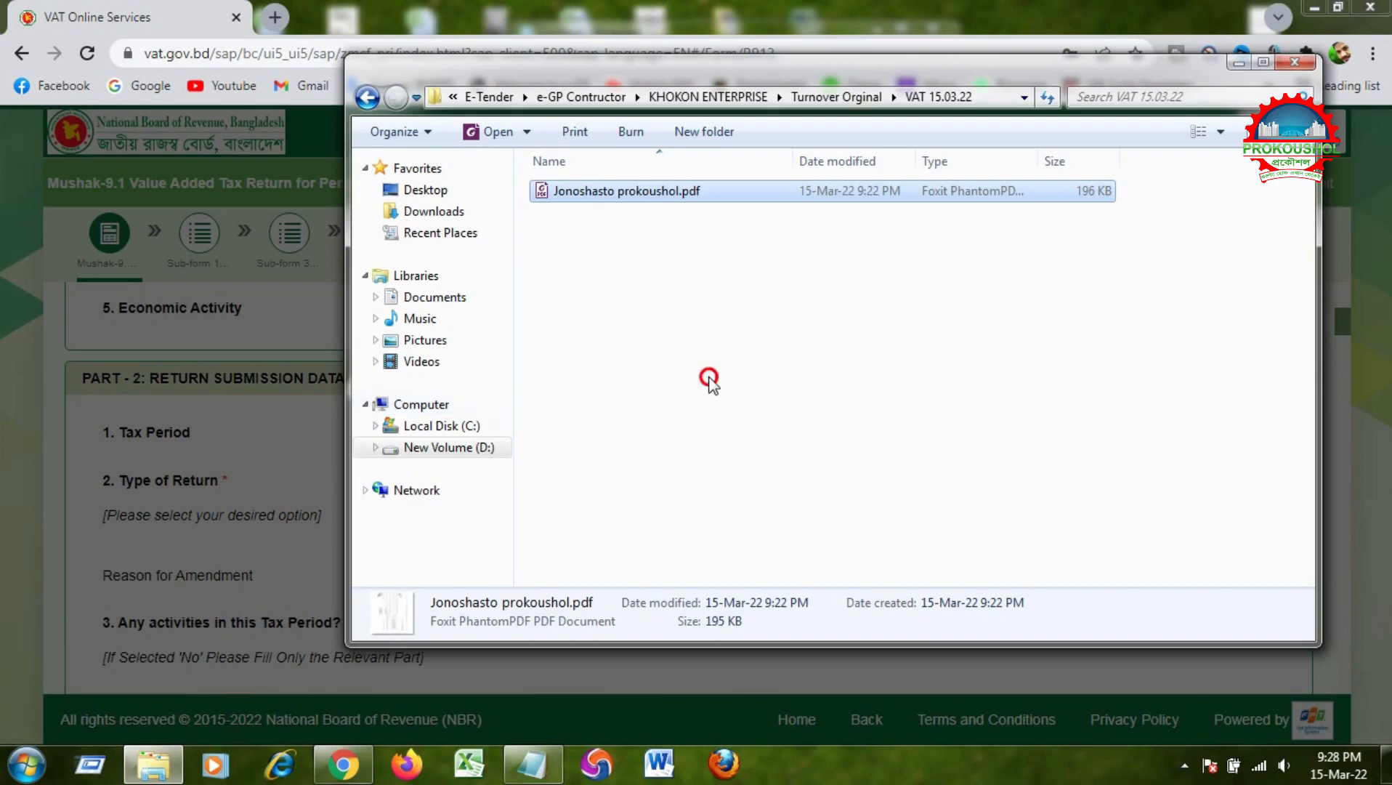
pyautogui.click(705, 374)
pyautogui.click(654, 193)
pyautogui.press('Return')
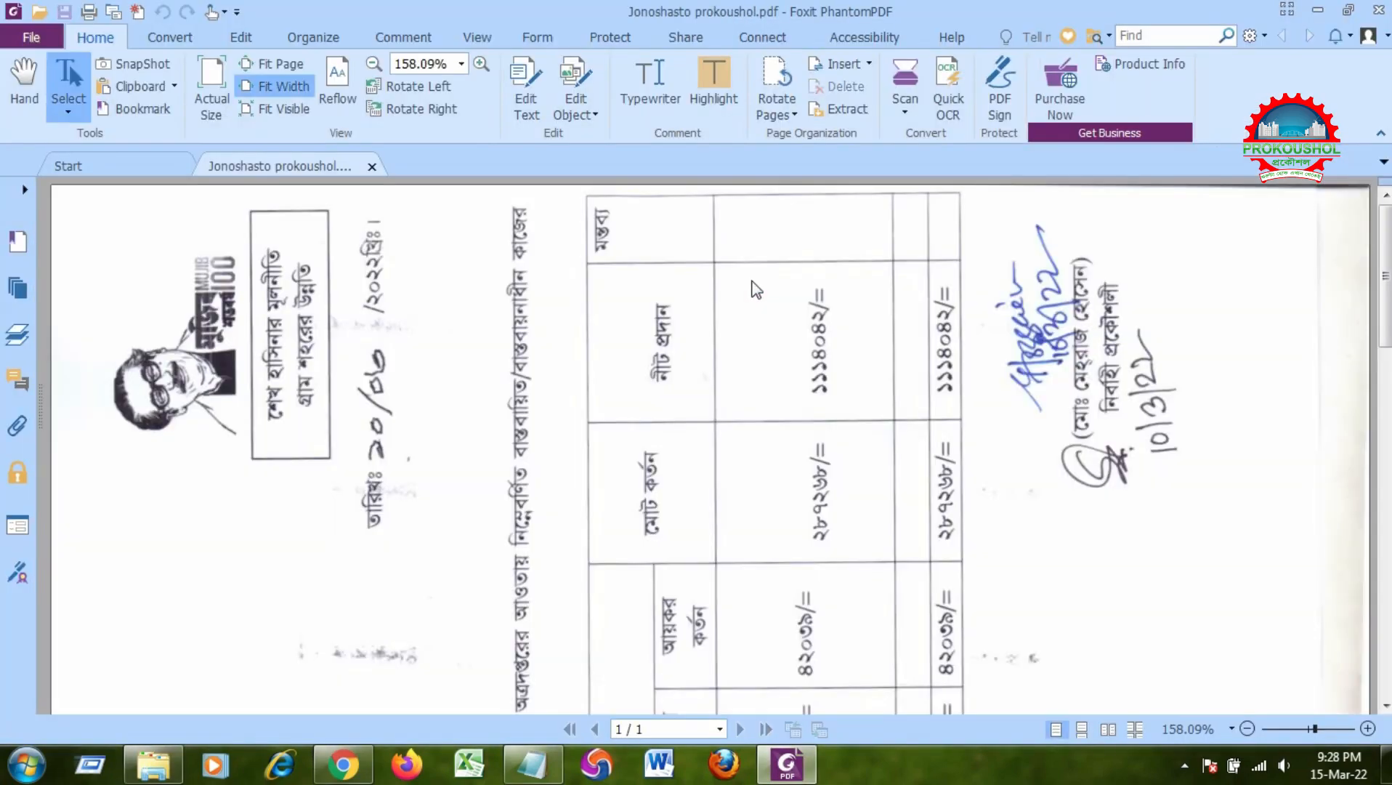
pyautogui.click(433, 108)
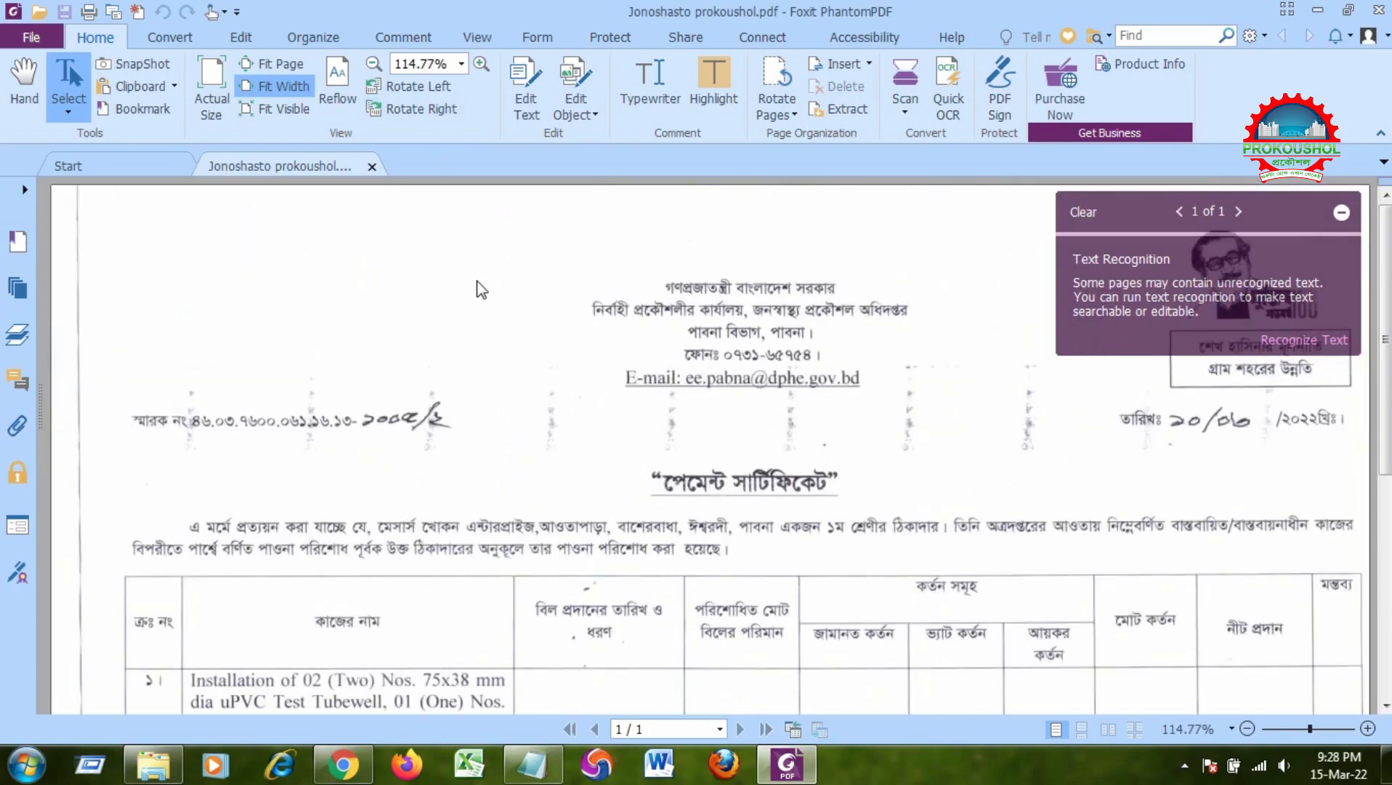
pyautogui.click(1341, 212)
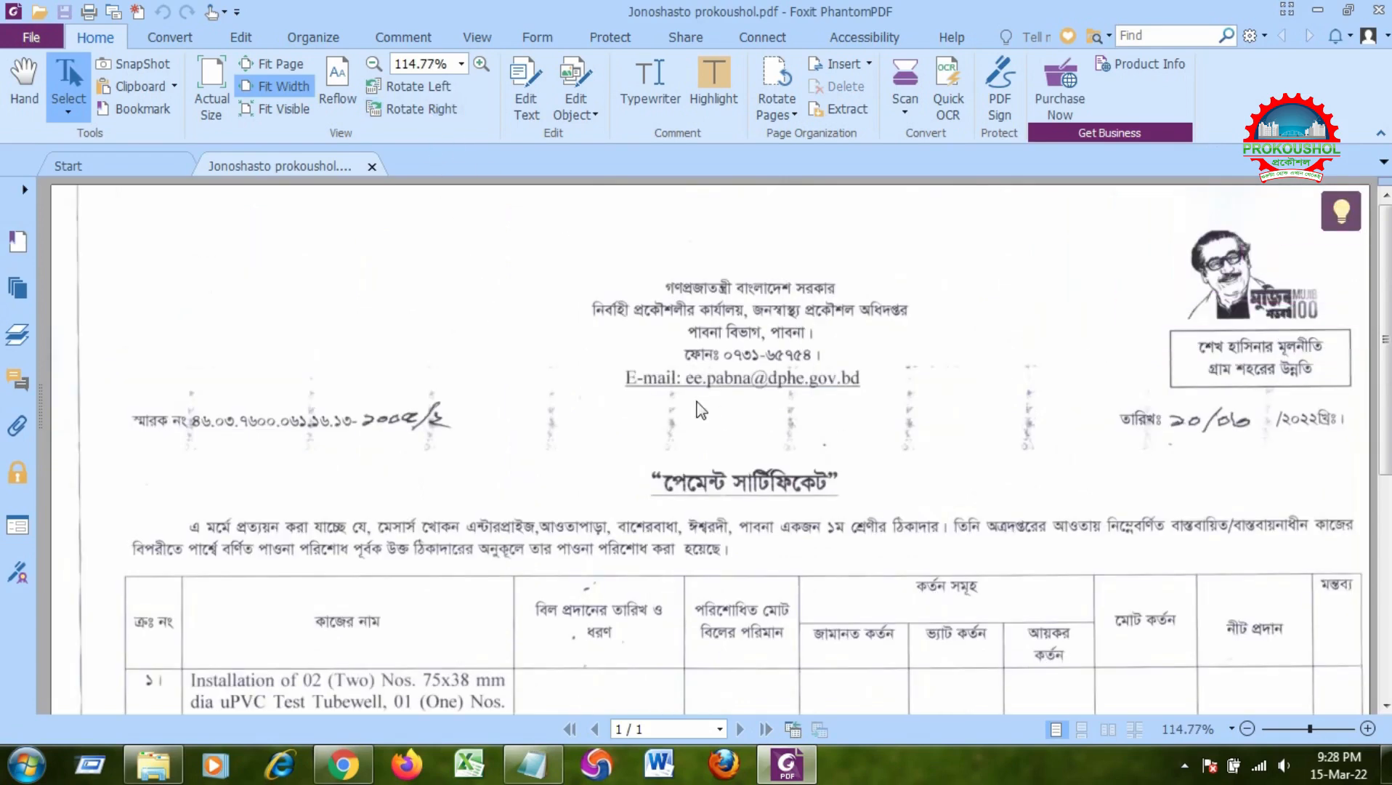
# - Examine the payment certificate's bill amount and deductions table, and return to the VAT return in Chrome
pyautogui.scroll(-3, 553, 367)
pyautogui.scroll(-2, 554, 368)
pyautogui.scroll(-2, 554, 368)
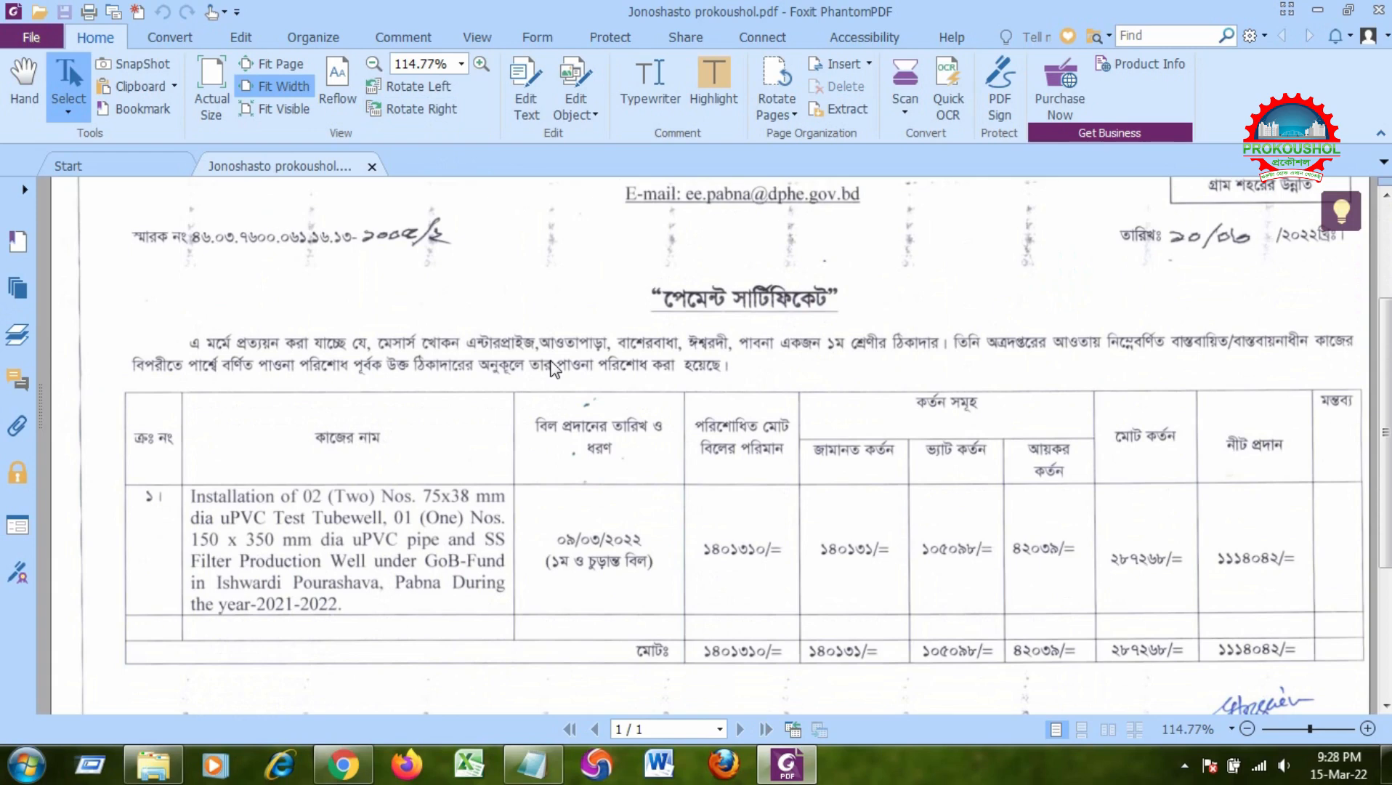
pyautogui.click(1318, 10)
pyautogui.press('Return')
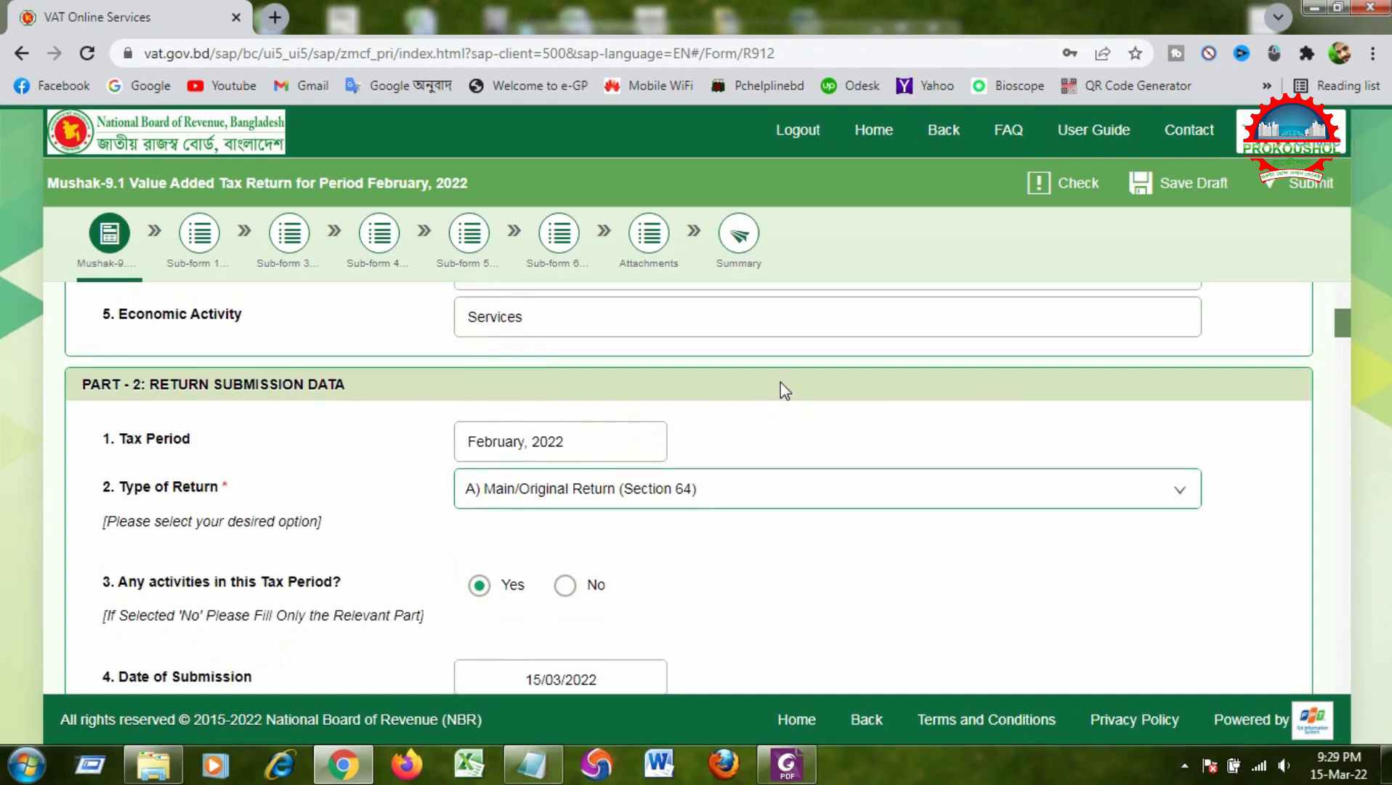
# - Open the Part 3 sub-form for Goods/Service Other than Standard Rate in the February return
pyautogui.scroll(5, 780, 382)
pyautogui.scroll(-5, 781, 388)
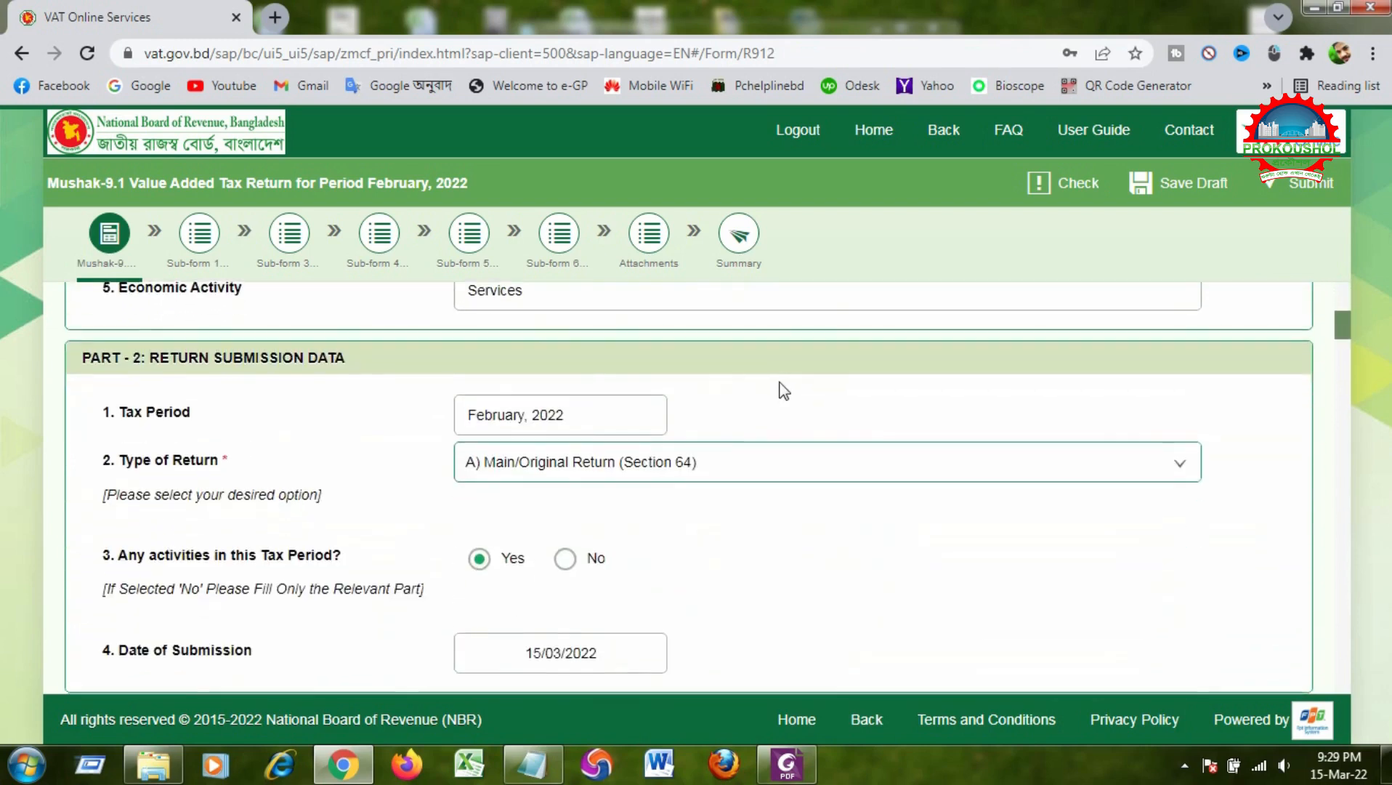
pyautogui.scroll(-6, 783, 391)
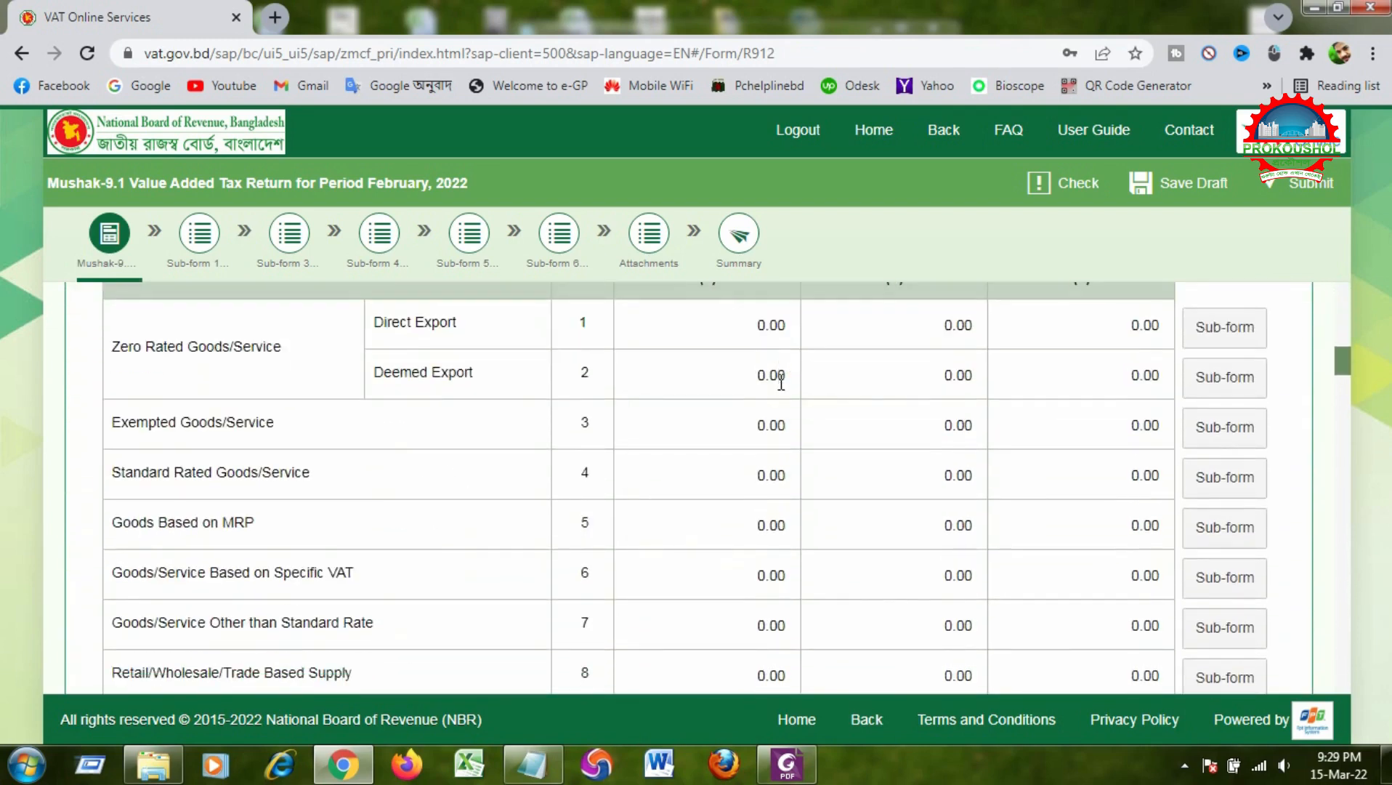
pyautogui.scroll(-2, 781, 381)
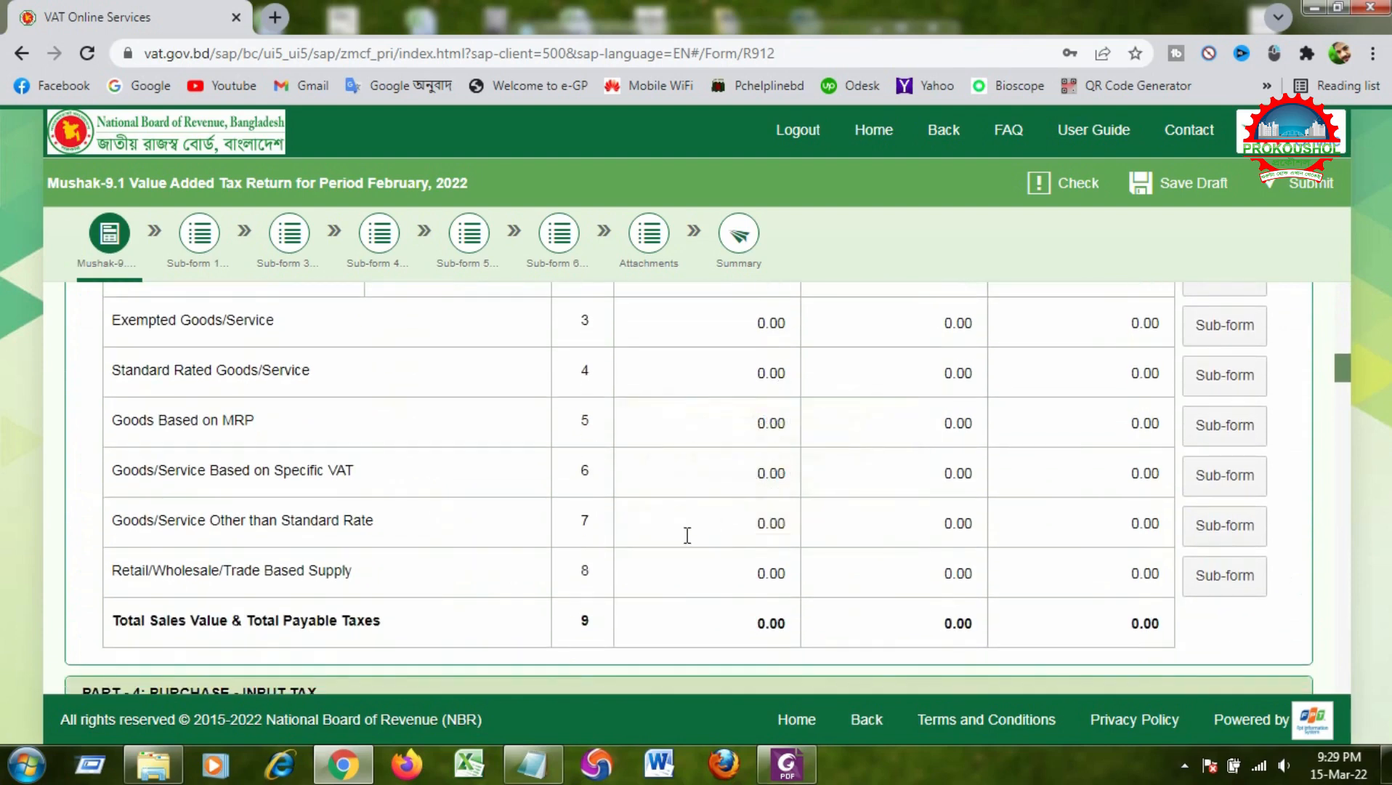
pyautogui.click(1225, 527)
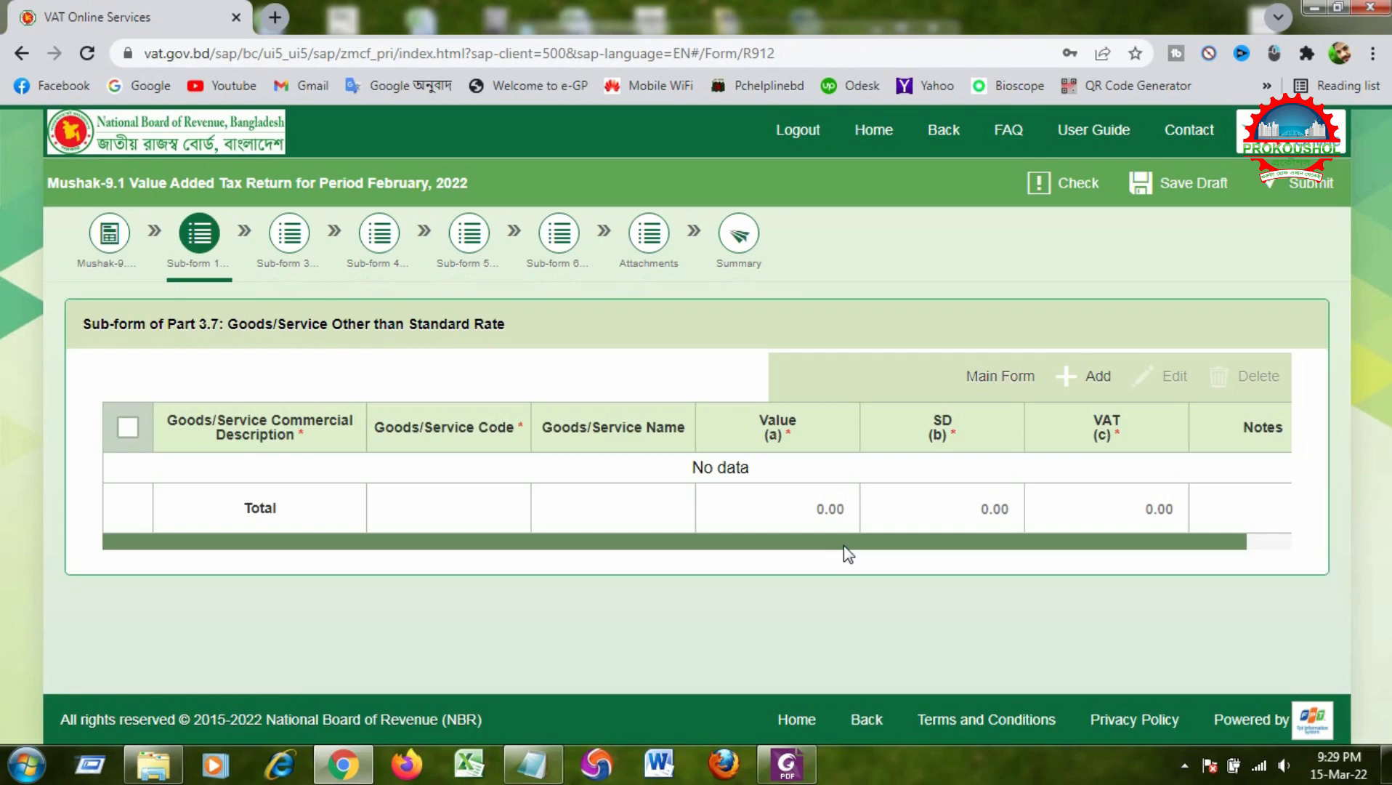
# - Add a row to the Part 3.7 sub-form with the commercial description "Construction firm"
pyautogui.click(1077, 383)
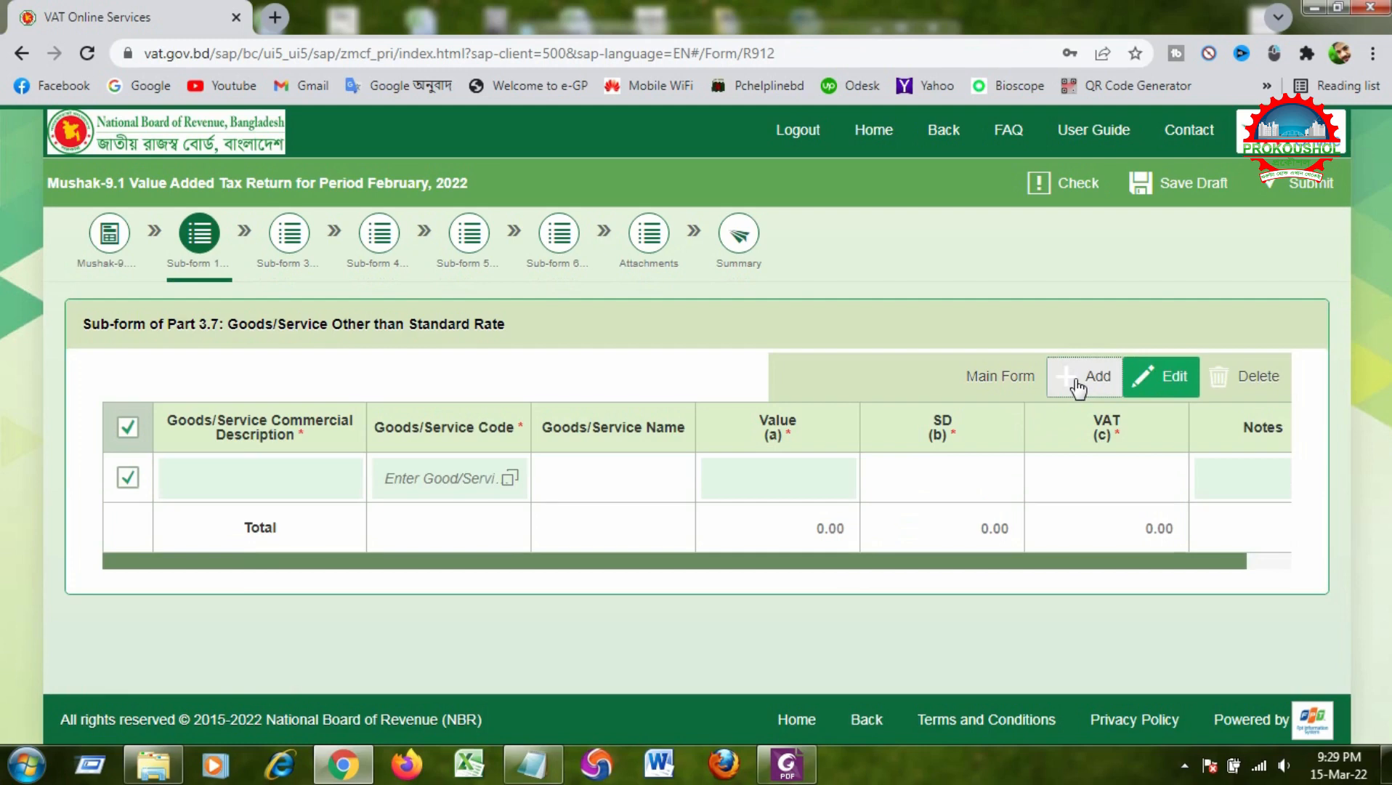
pyautogui.click(302, 477)
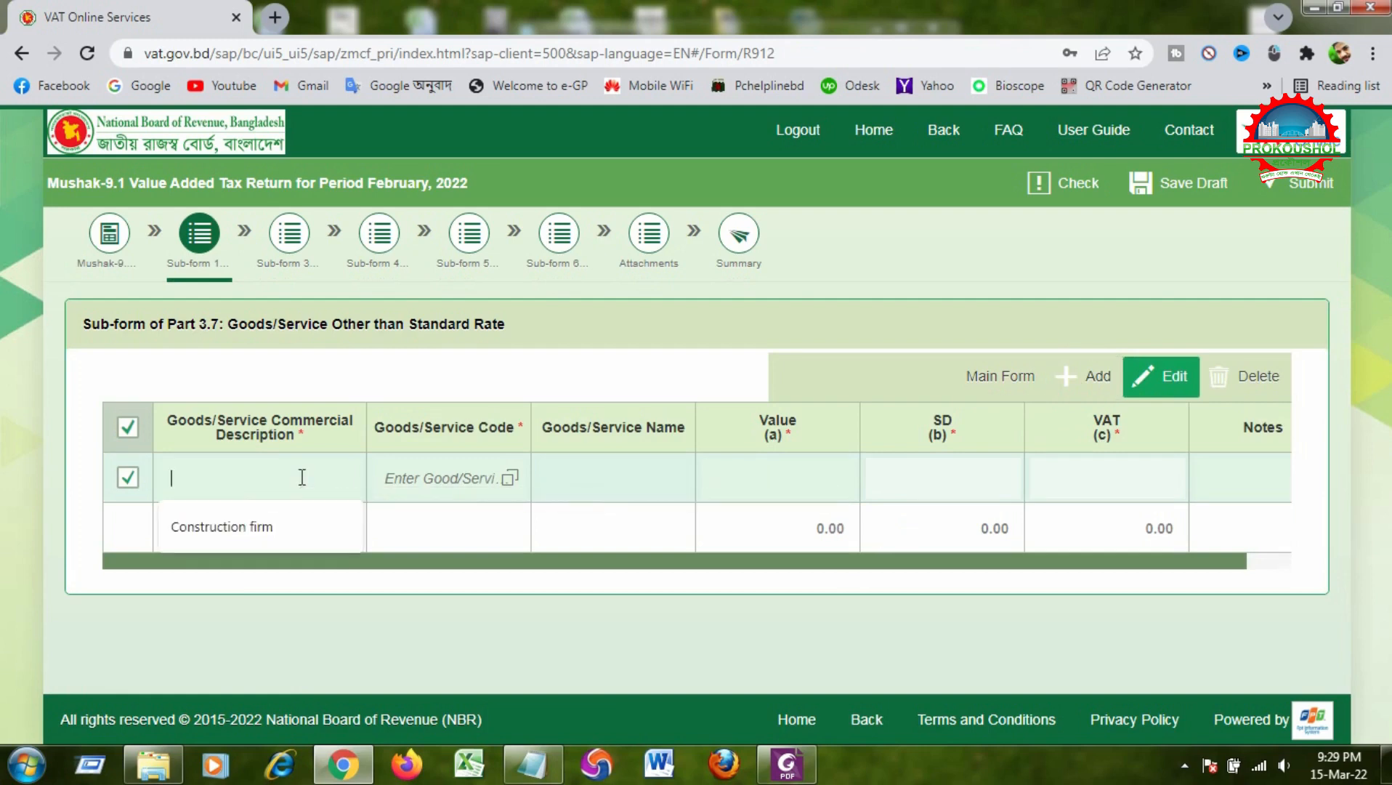
pyautogui.click(263, 527)
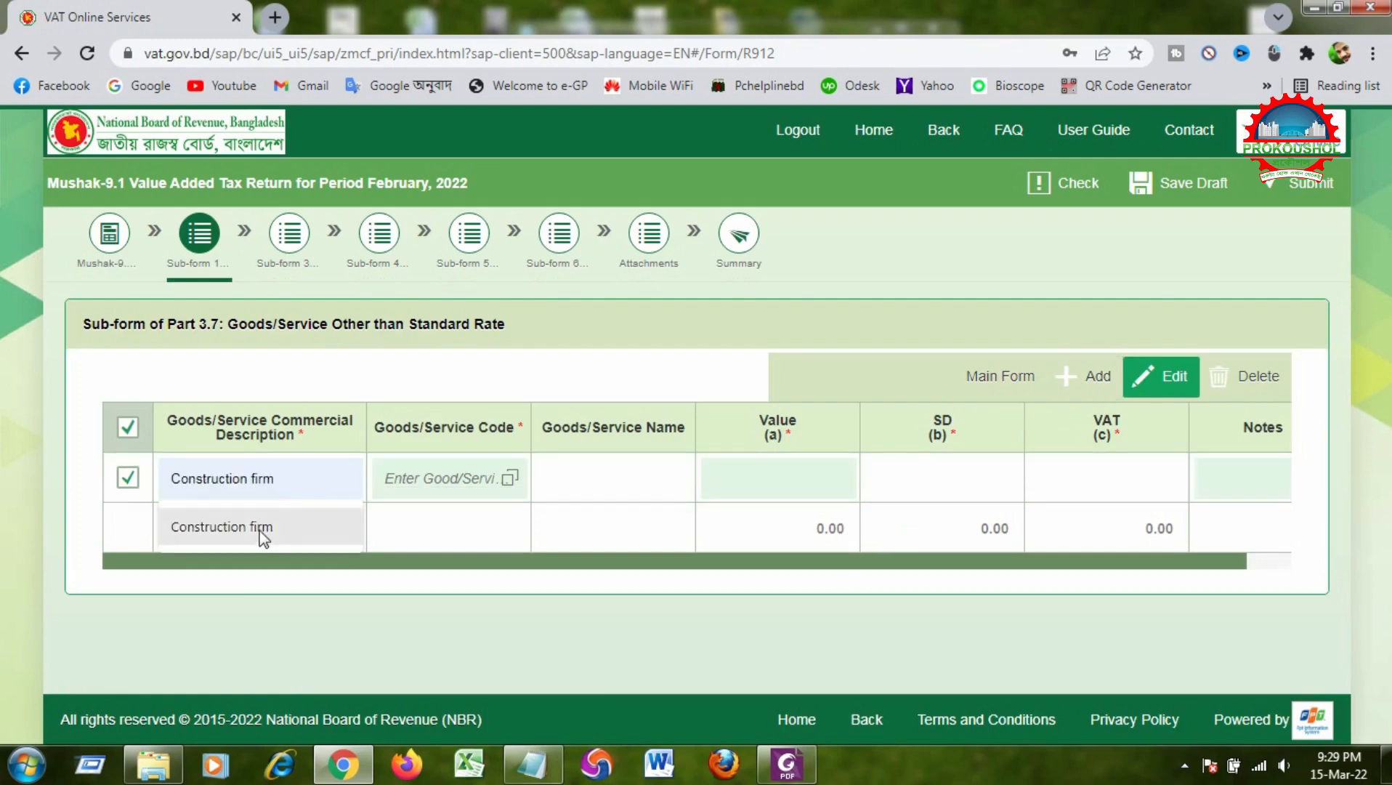
pyautogui.click(260, 531)
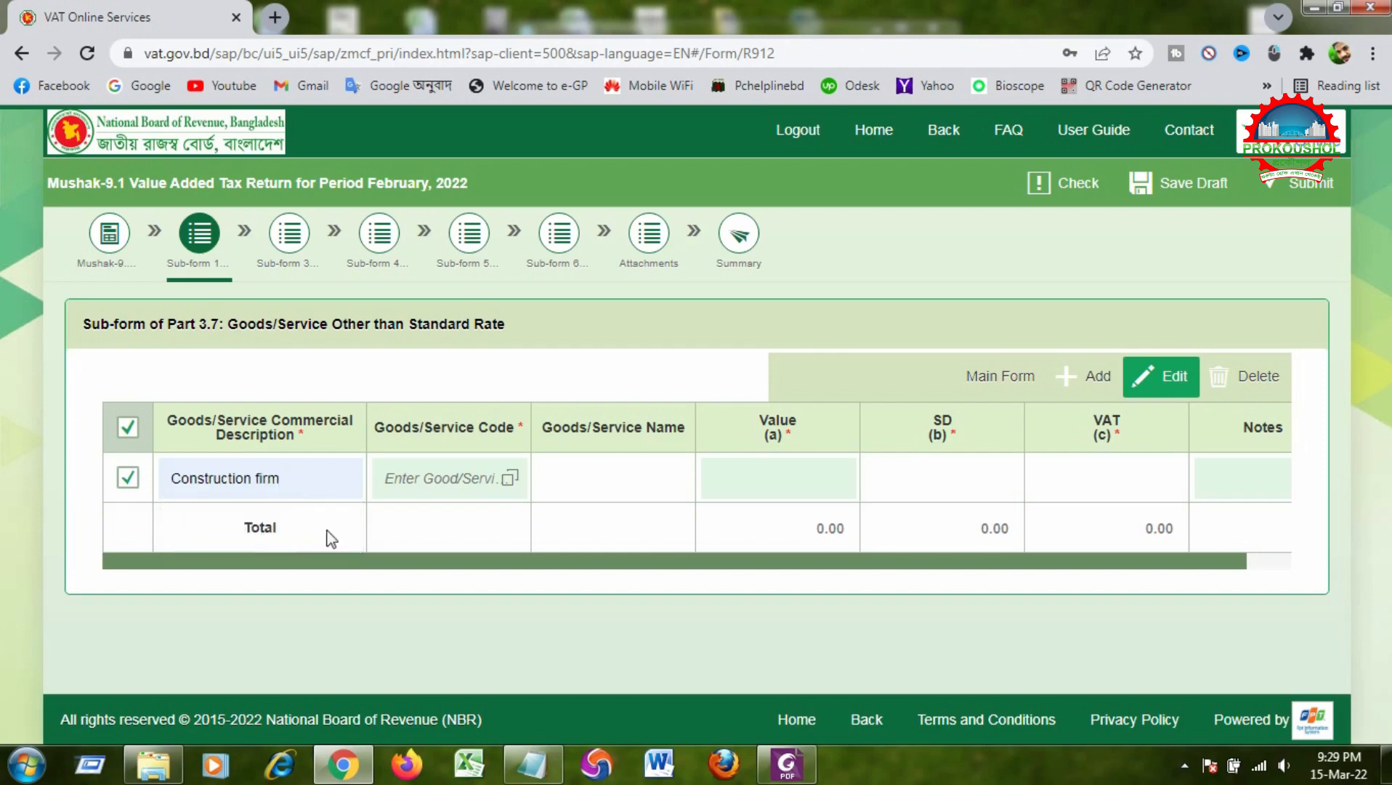
# - Assign the service code S004.00 "Construction firm" with the 7.50% VAT rate to the row in the Part 3.7 sub-form
pyautogui.click(517, 482)
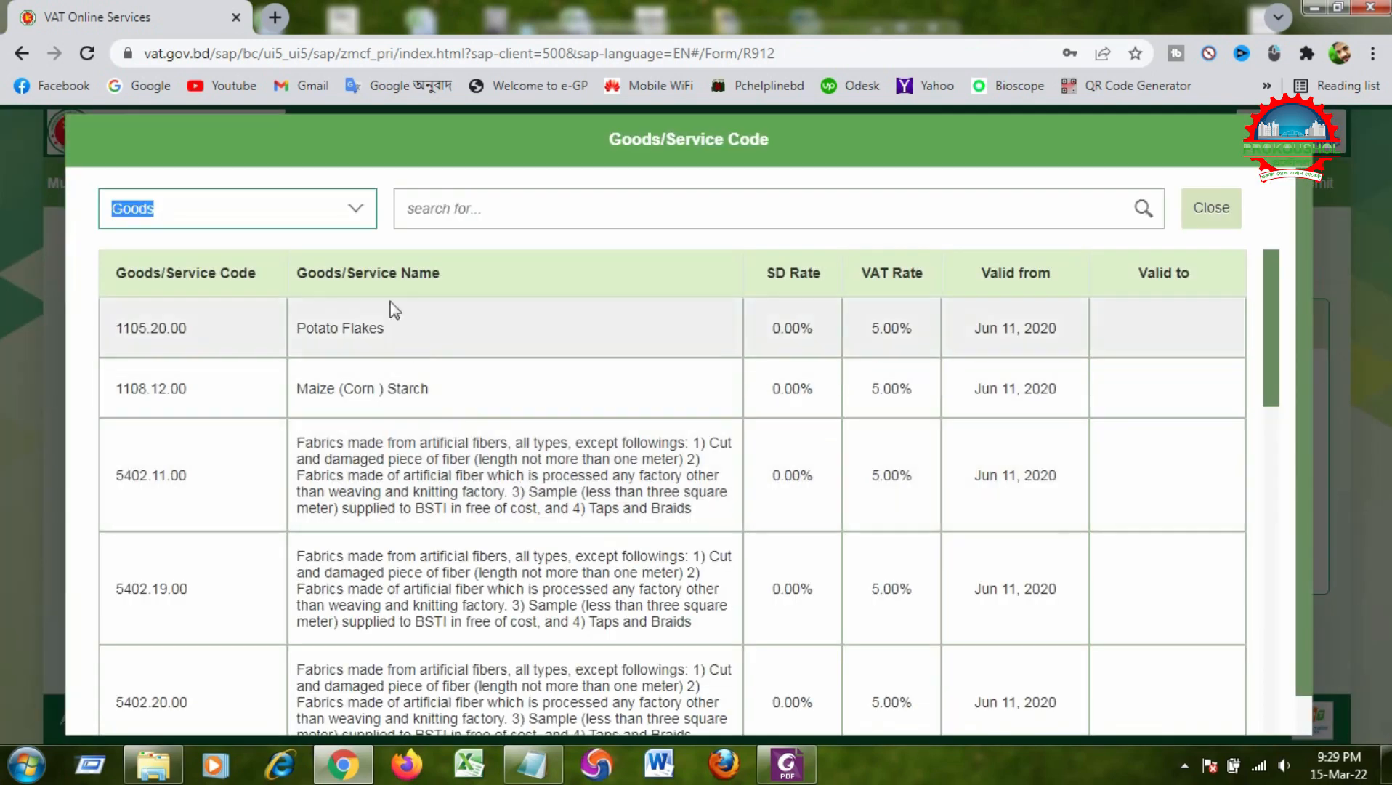
pyautogui.click(352, 212)
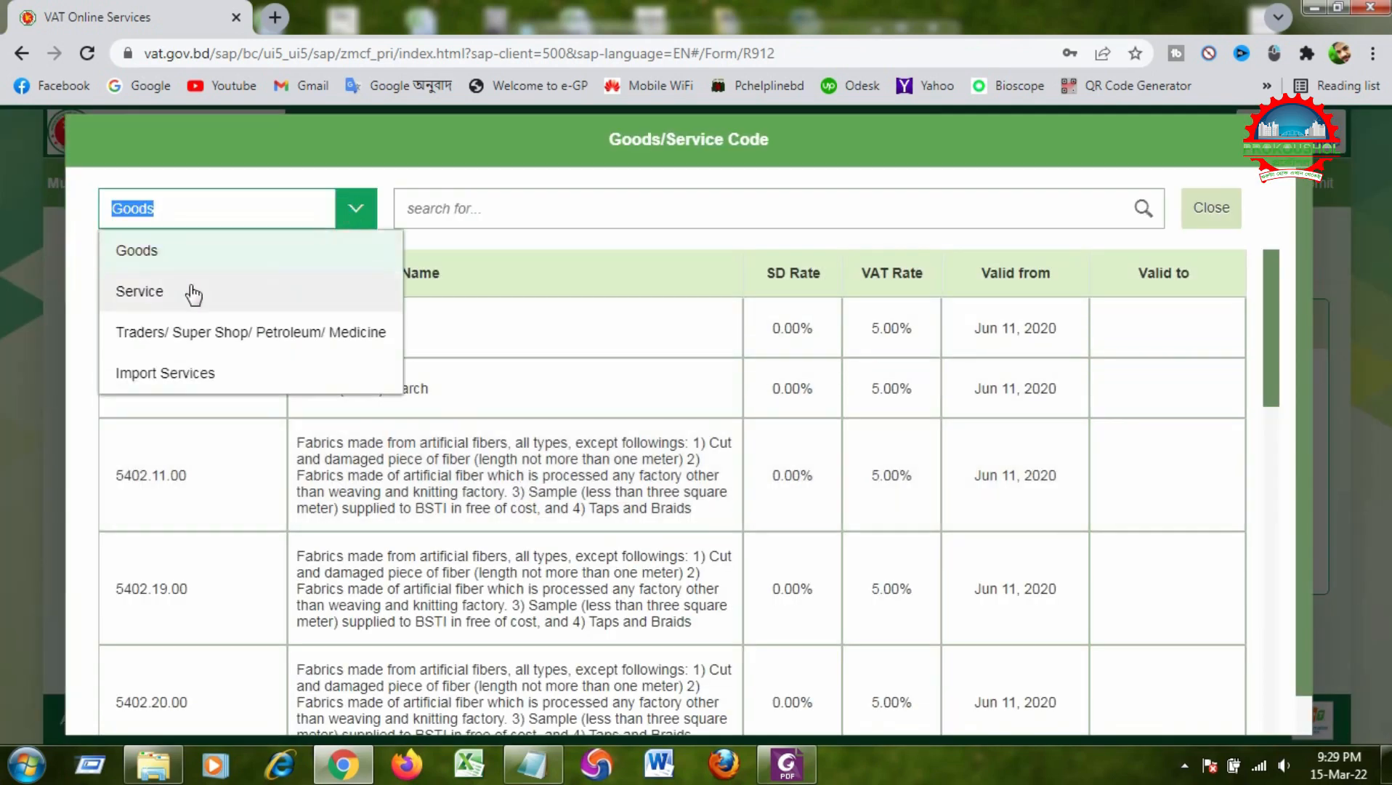
pyautogui.click(205, 292)
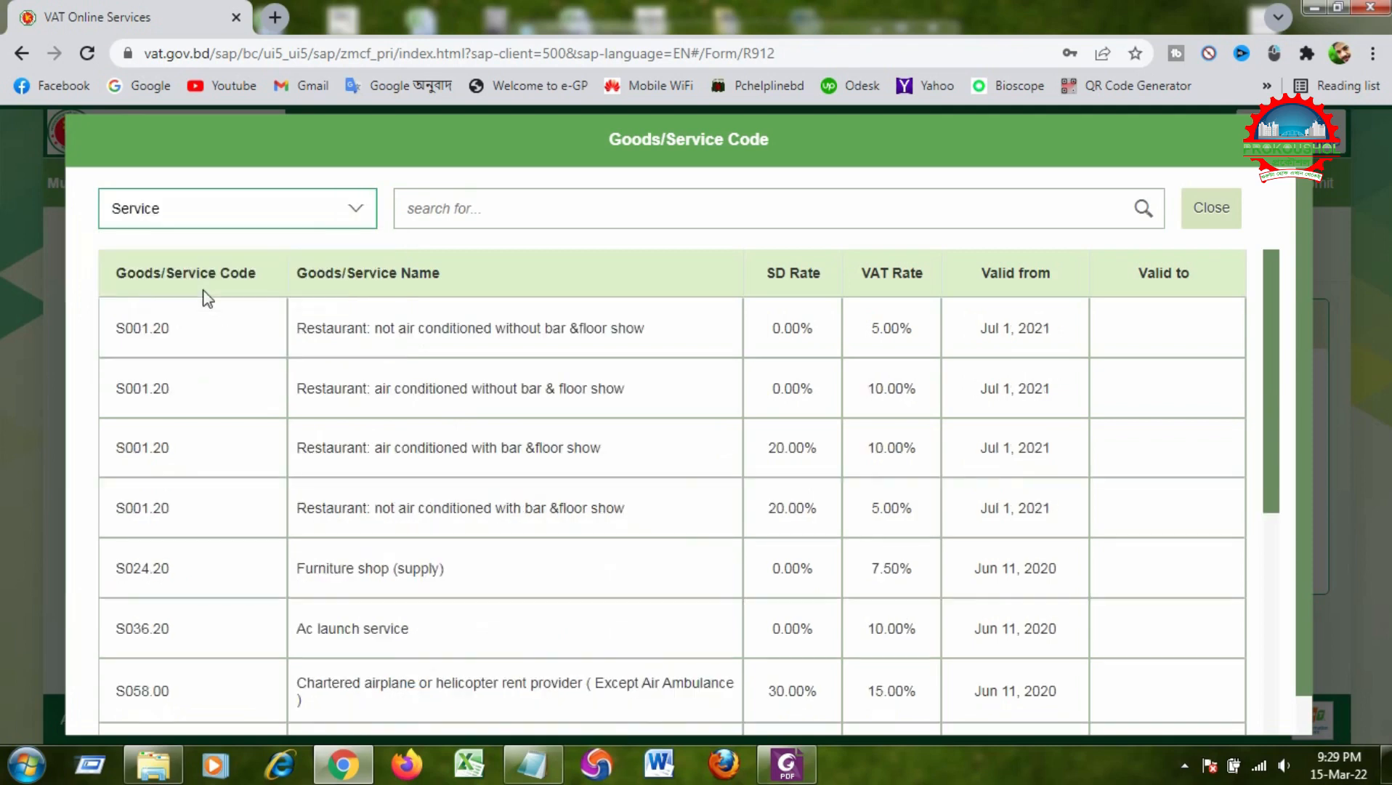
pyautogui.scroll(-5, 264, 471)
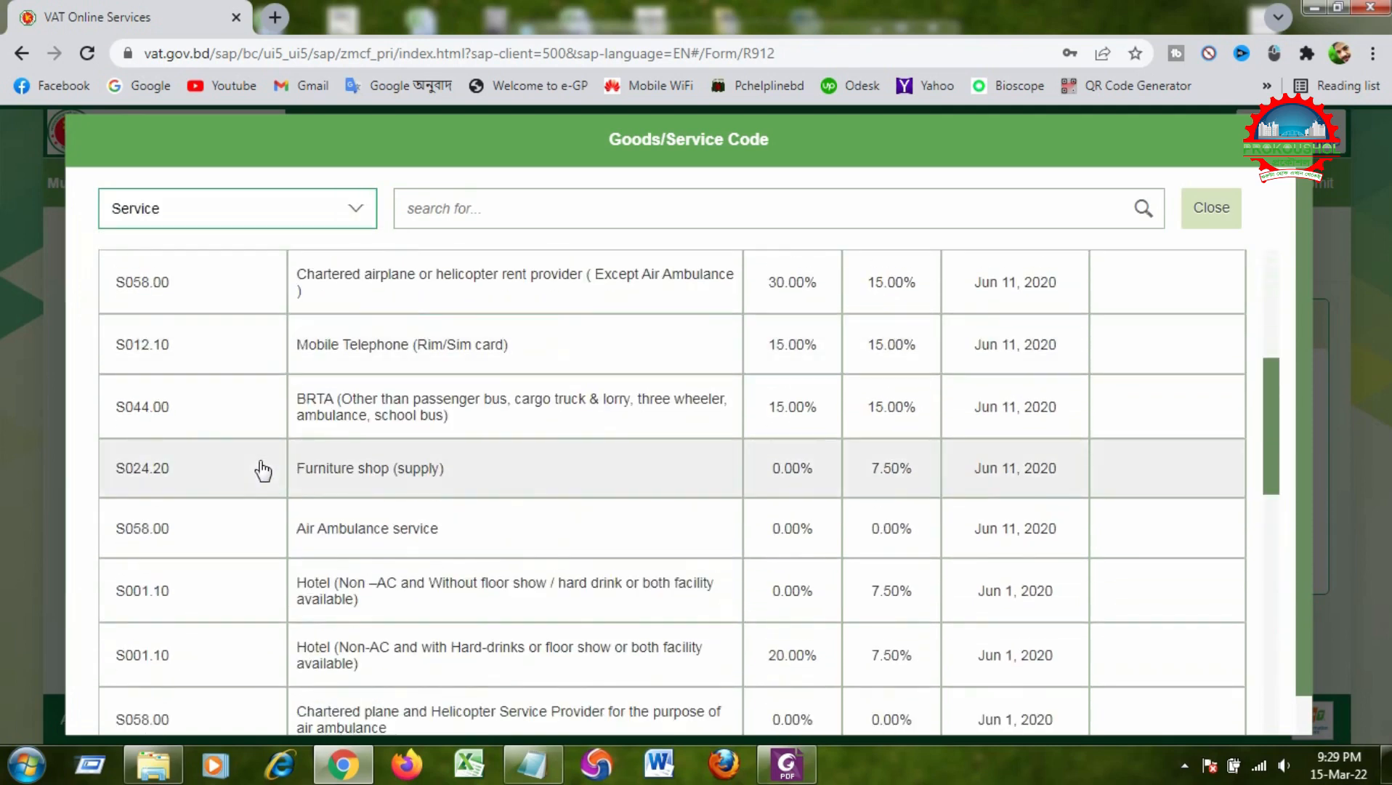
pyautogui.scroll(-6, 264, 471)
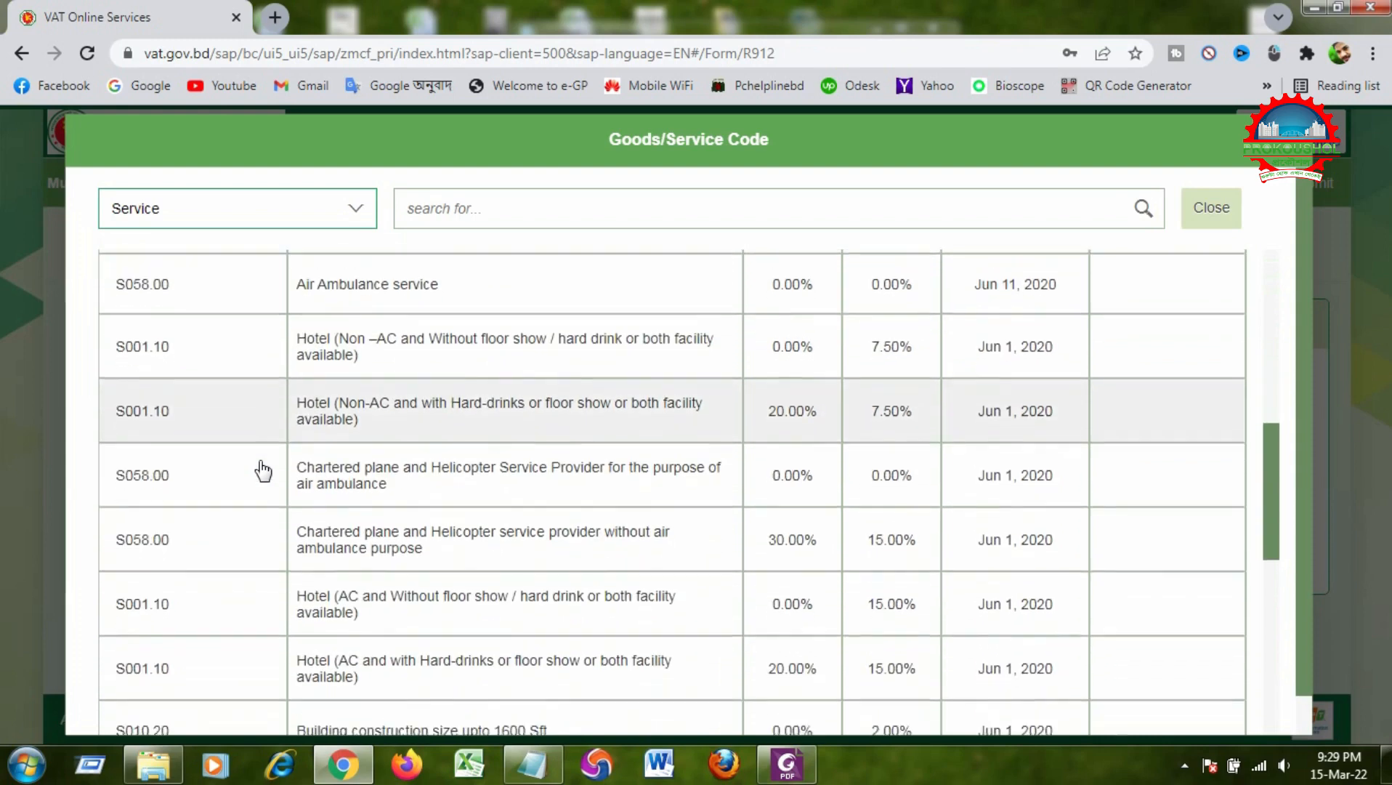
pyautogui.scroll(-4, 264, 472)
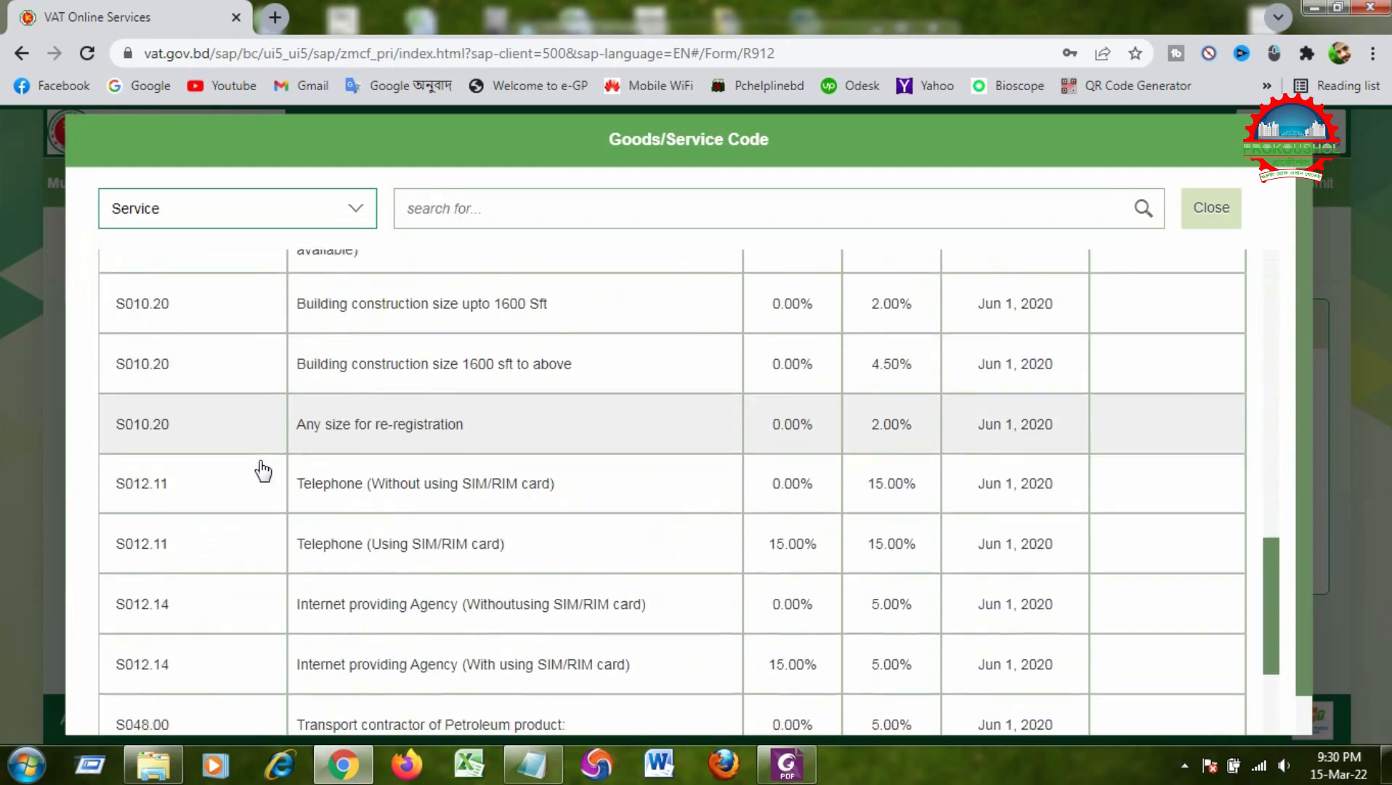
pyautogui.scroll(-2, 264, 472)
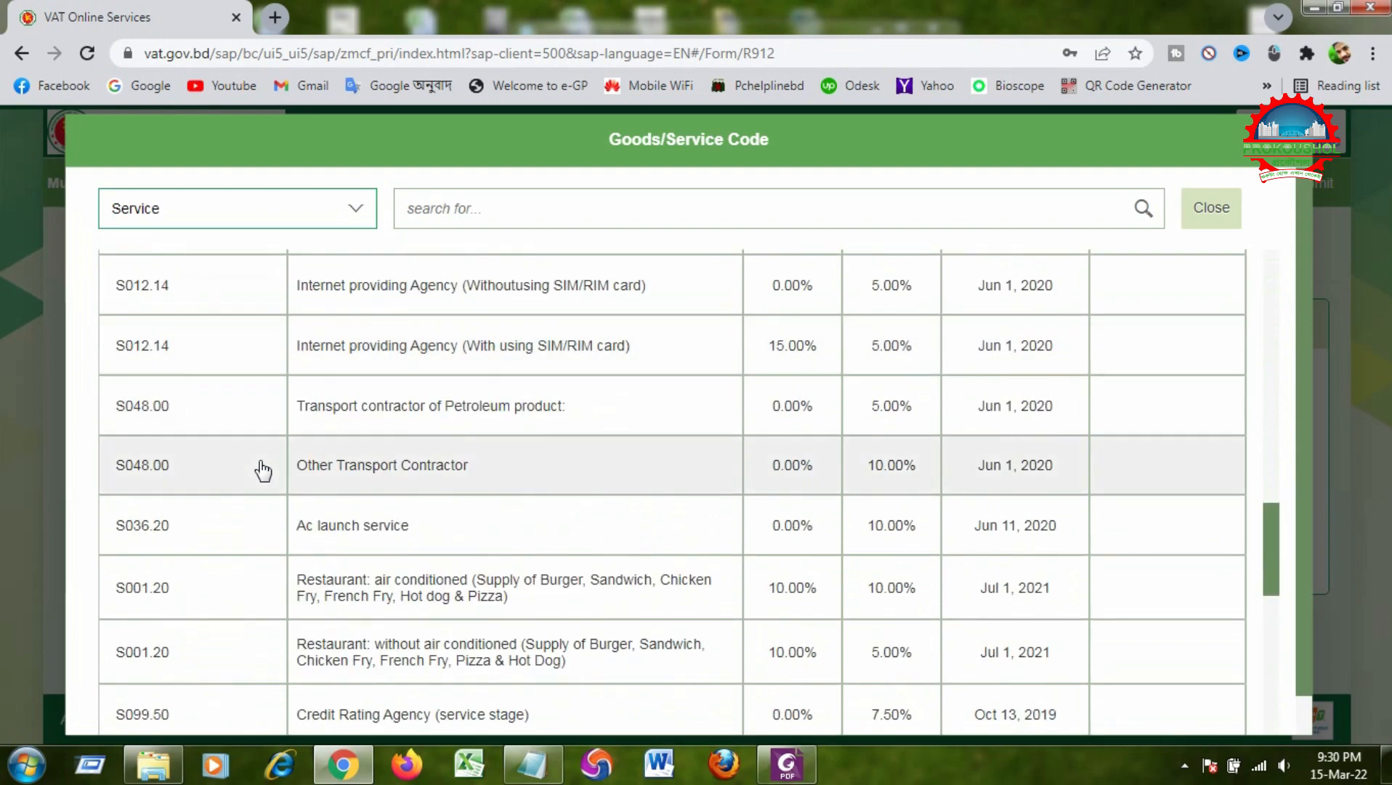
pyautogui.scroll(-1, 263, 472)
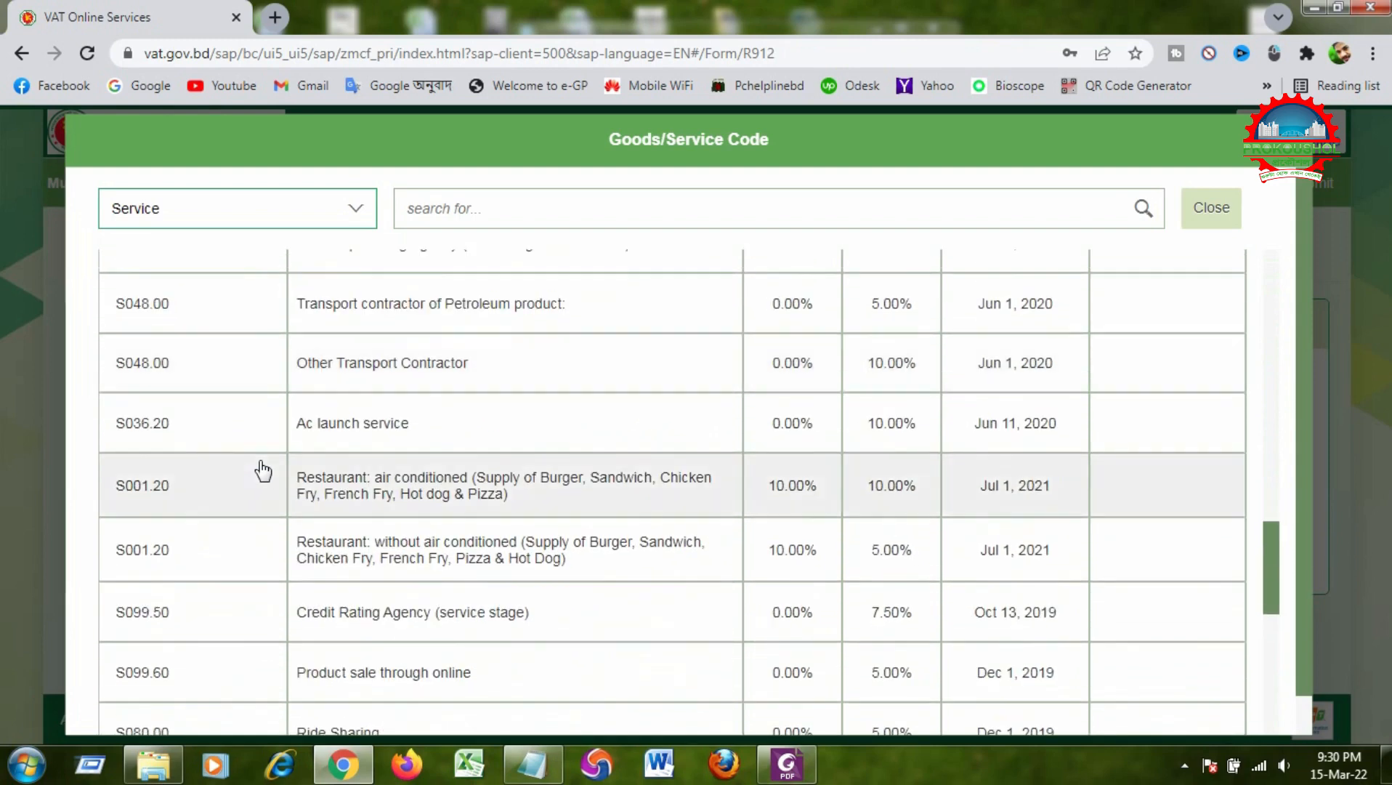
pyautogui.scroll(-2, 460, 440)
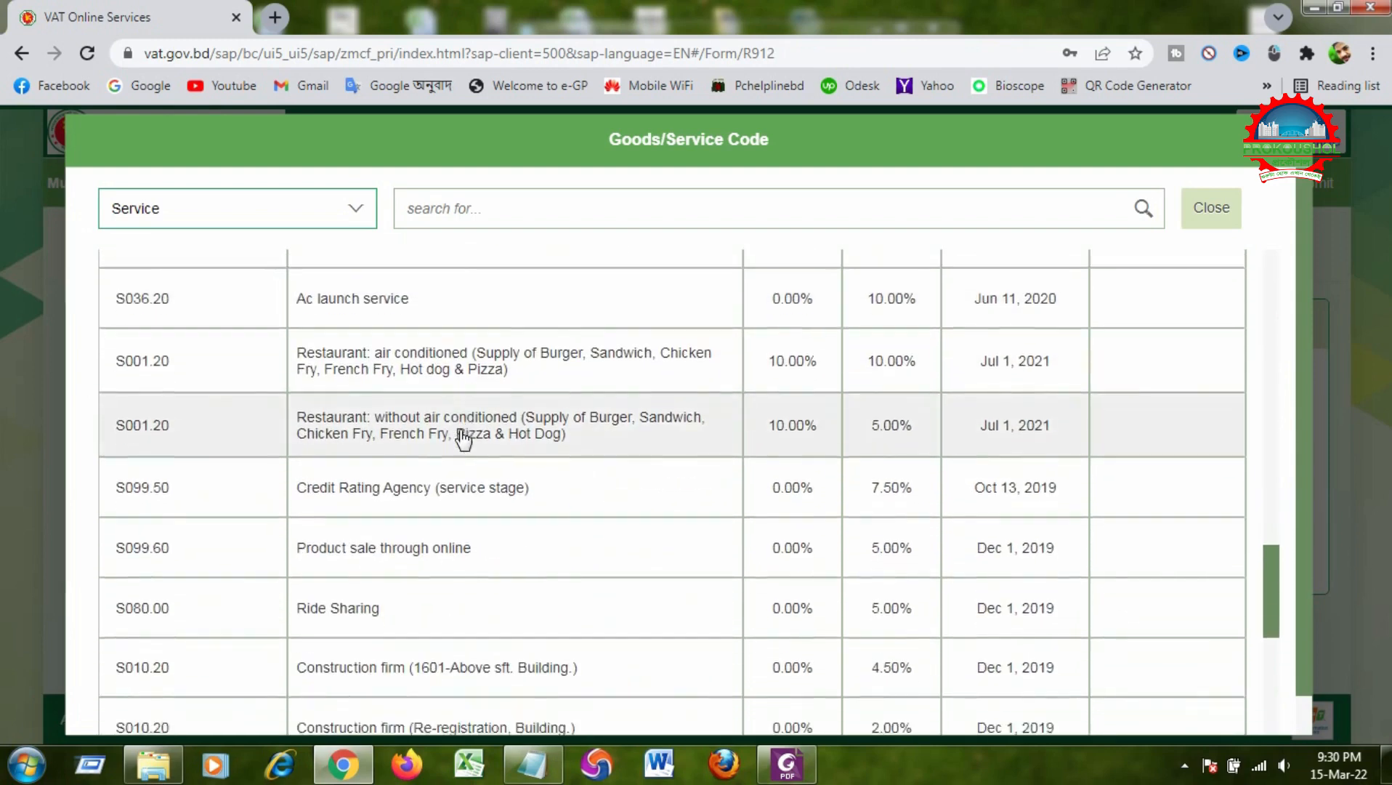
pyautogui.scroll(-2, 463, 440)
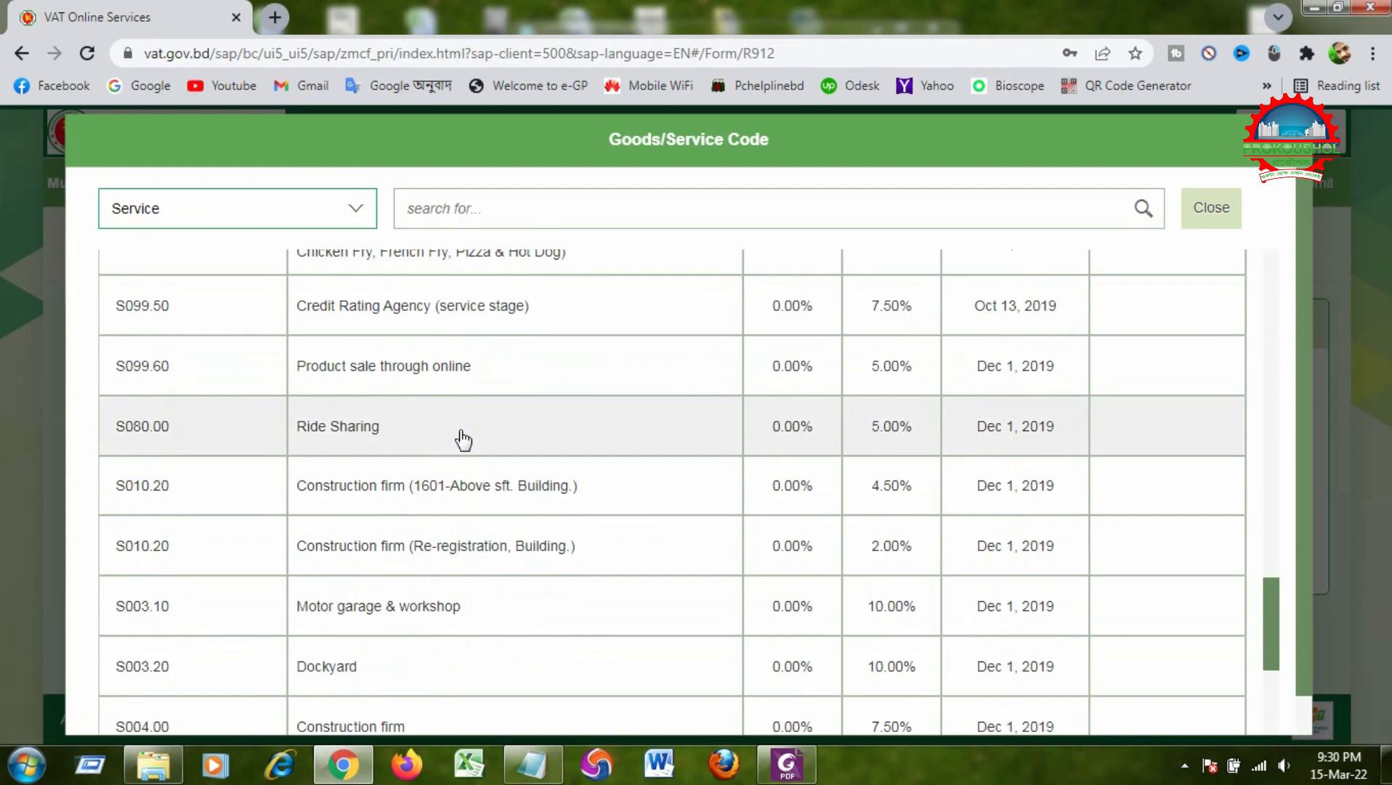
pyautogui.scroll(-1, 463, 439)
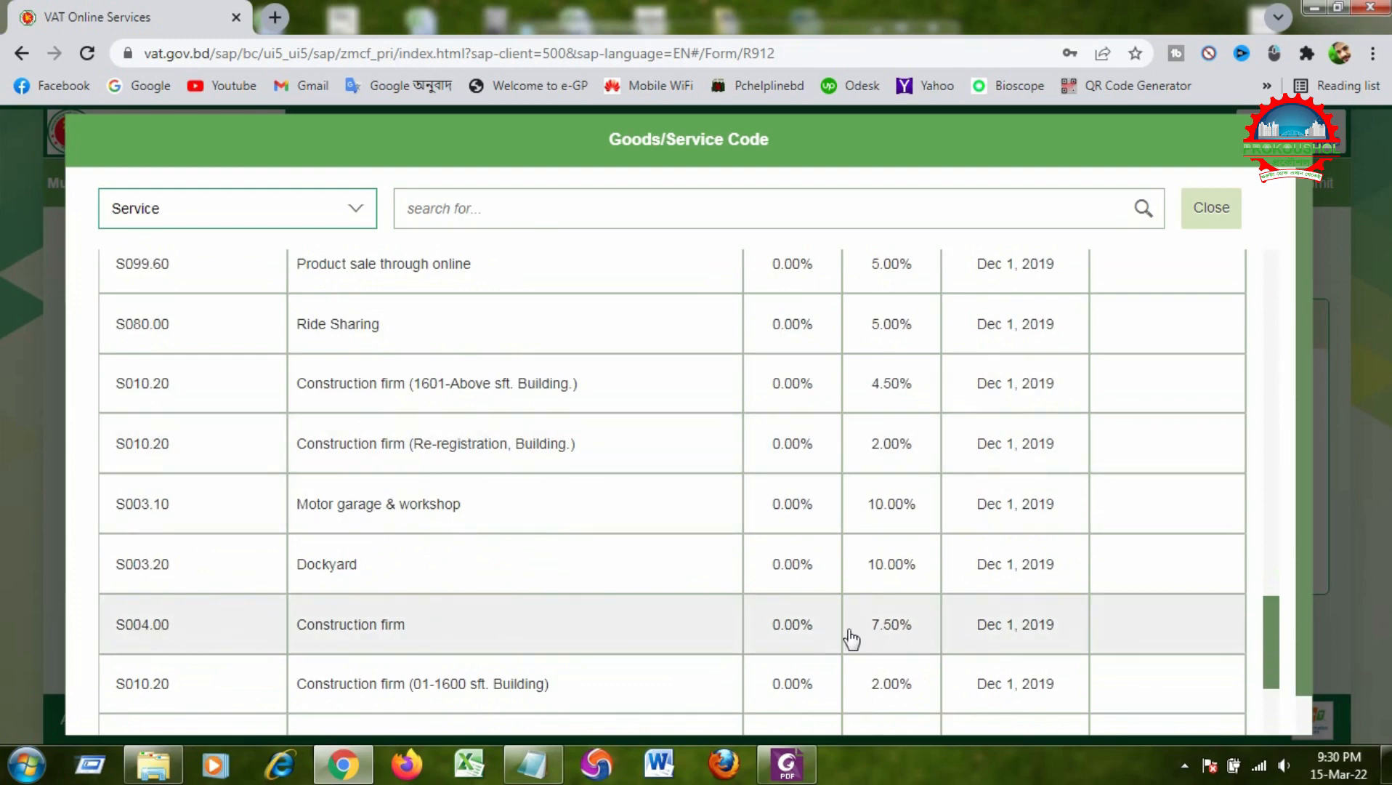
pyautogui.click(597, 630)
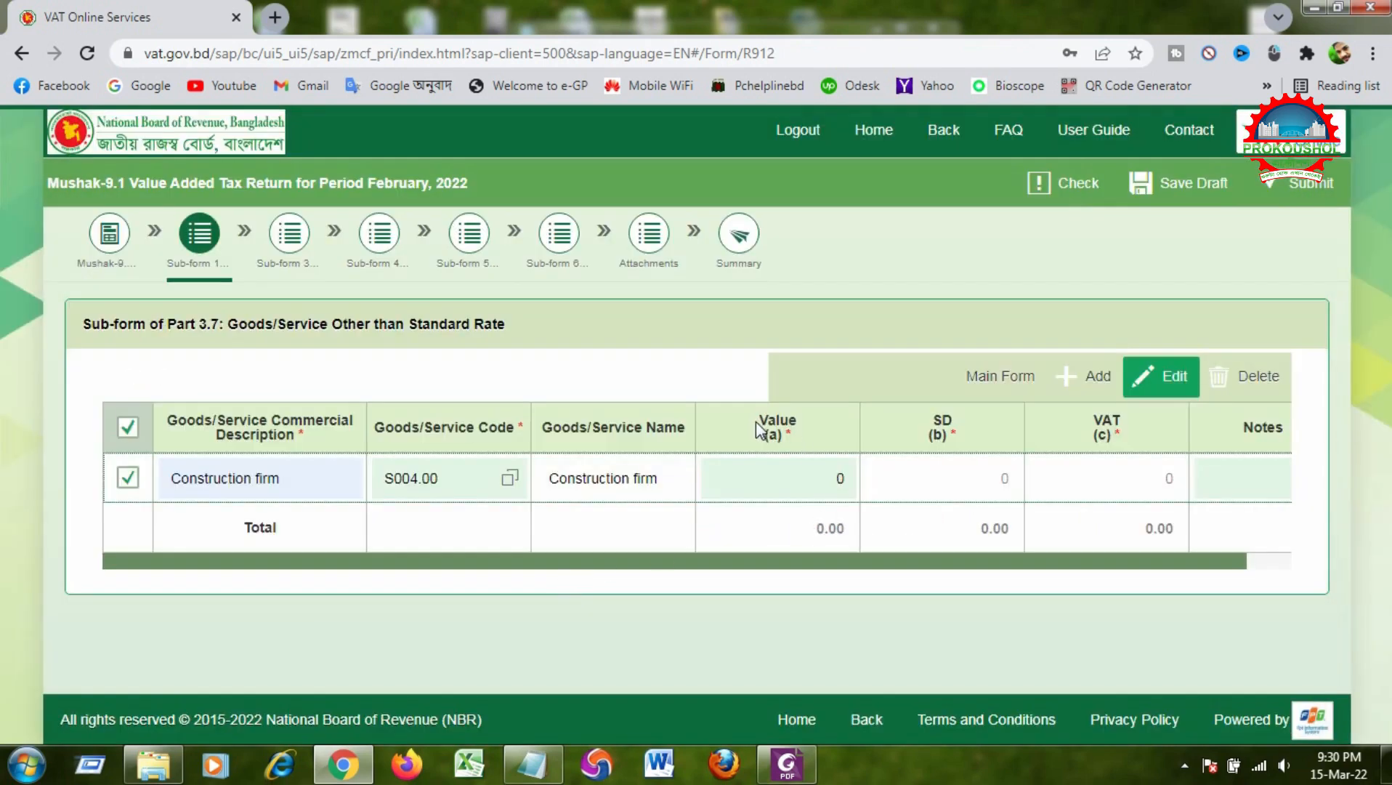
# - Consult the payment certificate's total bill amount and set the Construction firm row's value to 1401310
pyautogui.moveTo(760, 419); pyautogui.dragTo(824, 419)
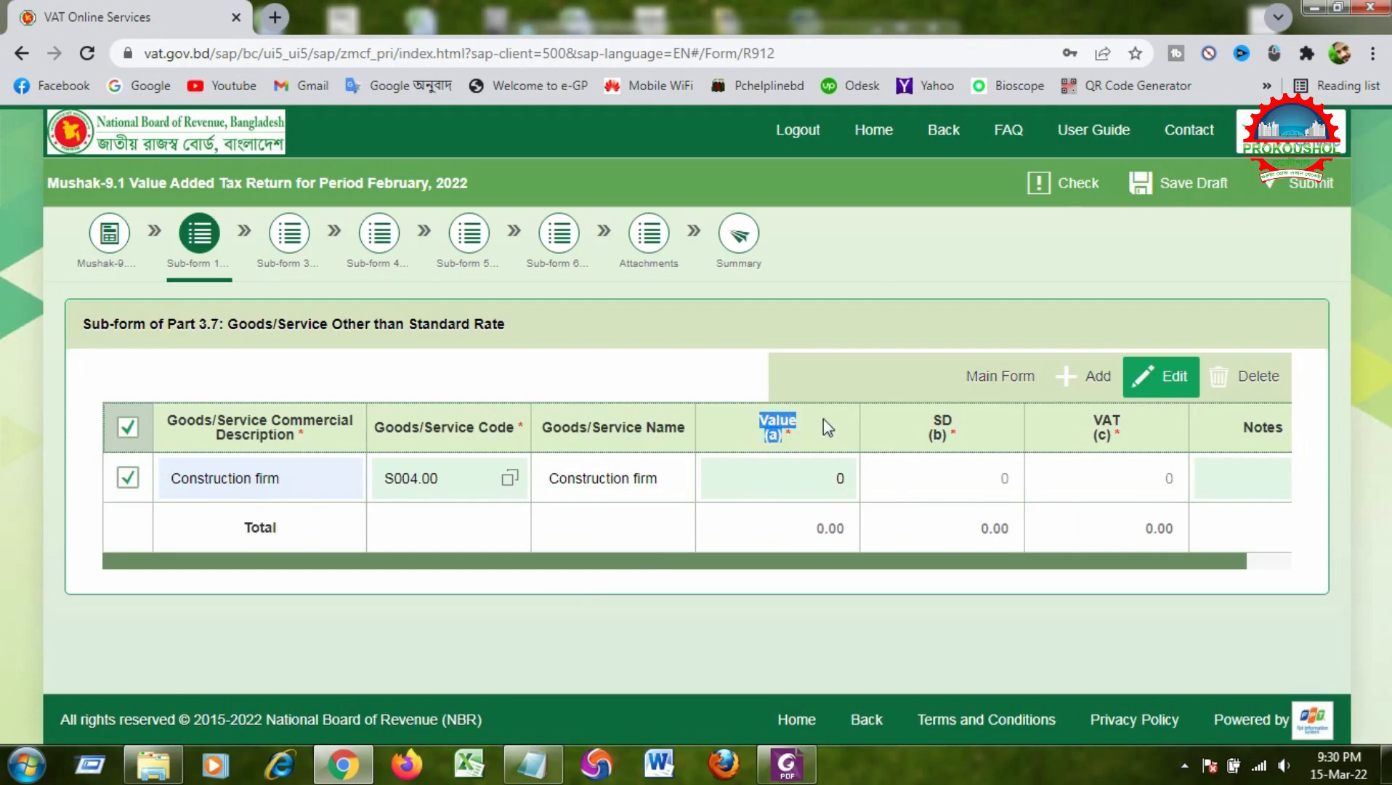
pyautogui.click(831, 420)
pyautogui.click(788, 763)
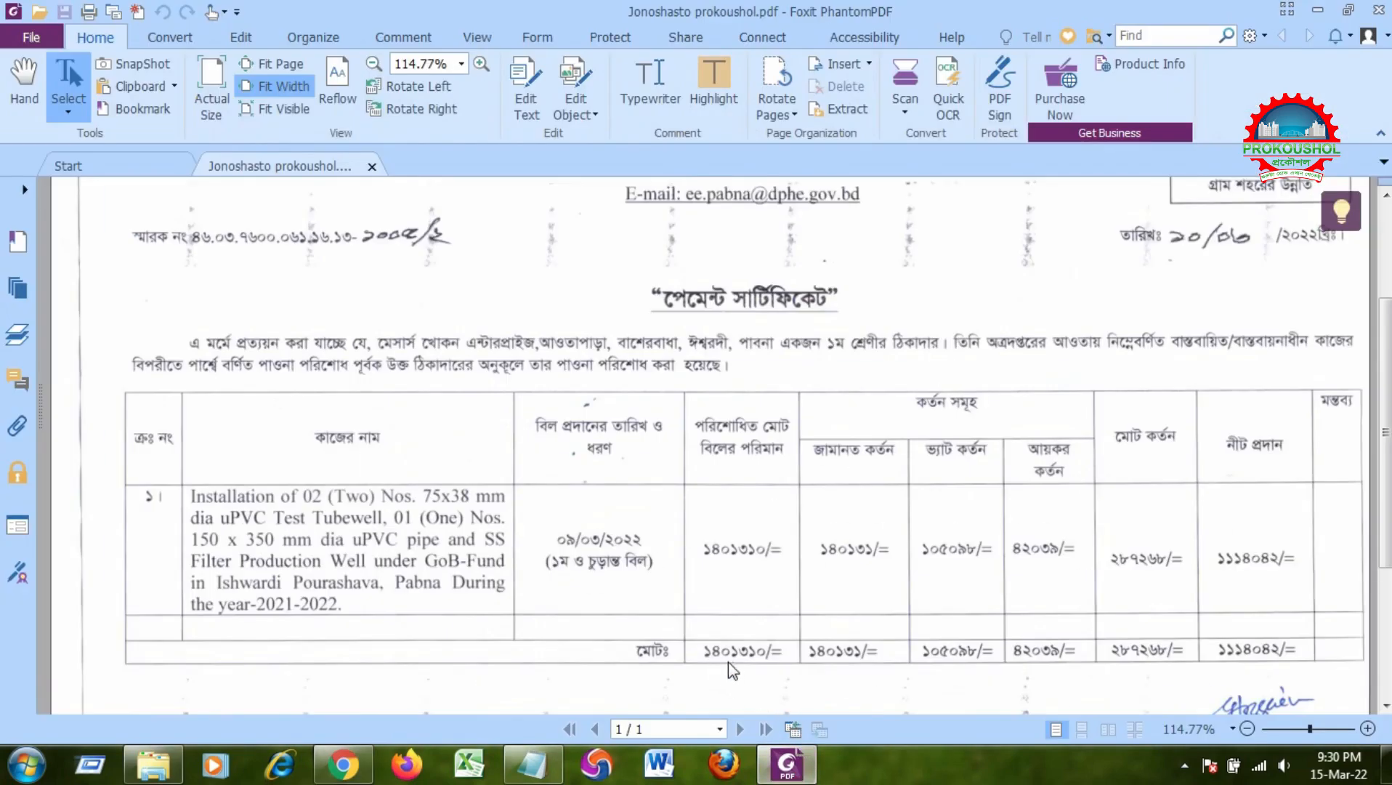
pyautogui.click(1318, 10)
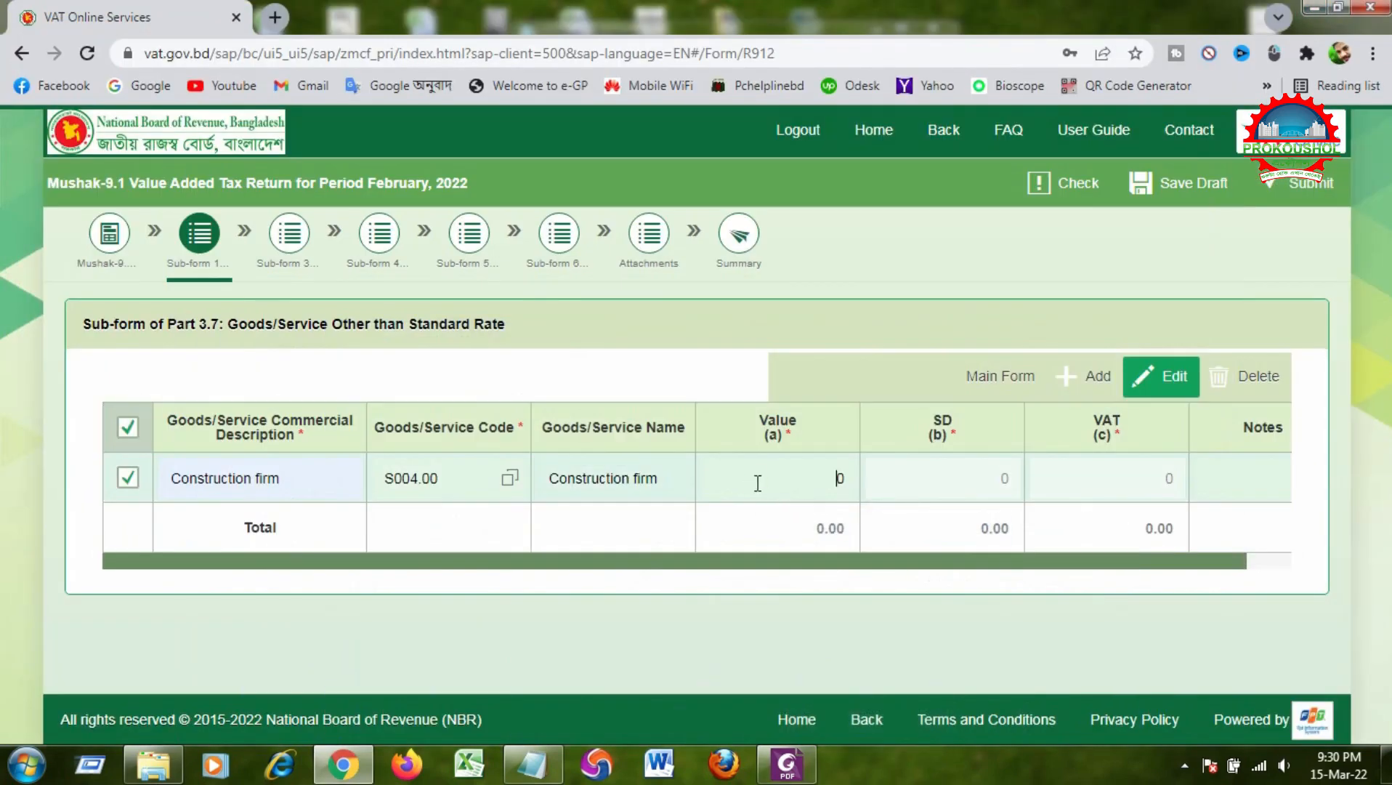
pyautogui.click(836, 479)
pyautogui.write('1')
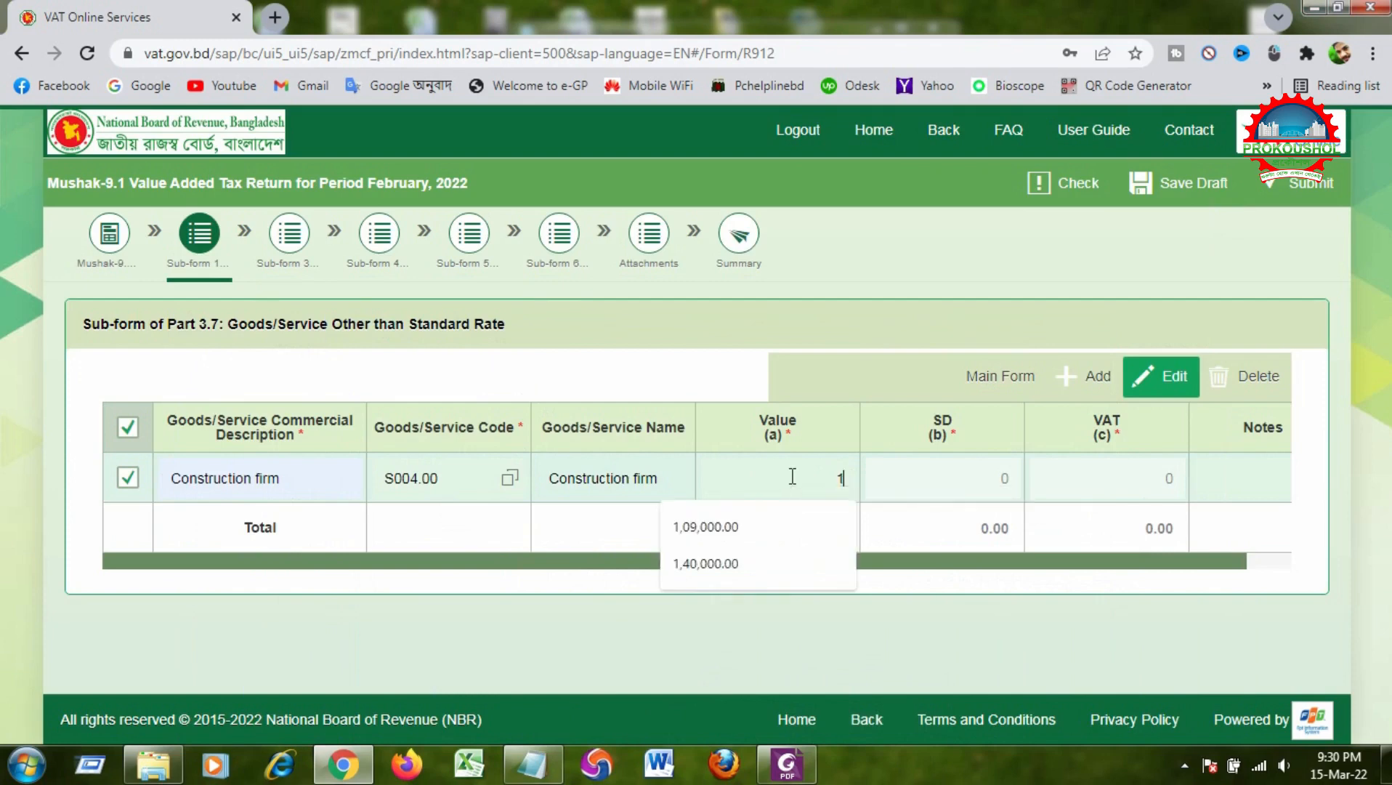
pyautogui.write('401310')
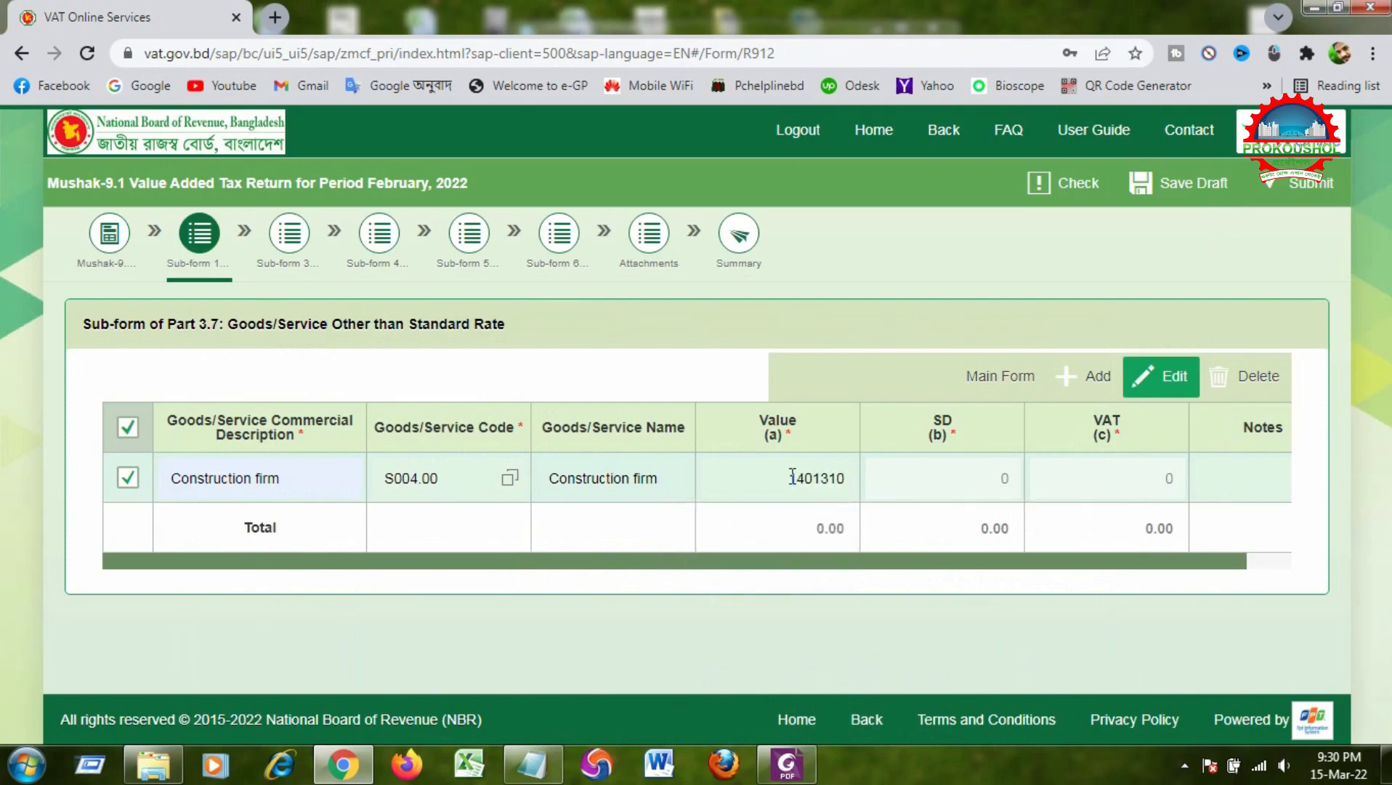
pyautogui.click(797, 375)
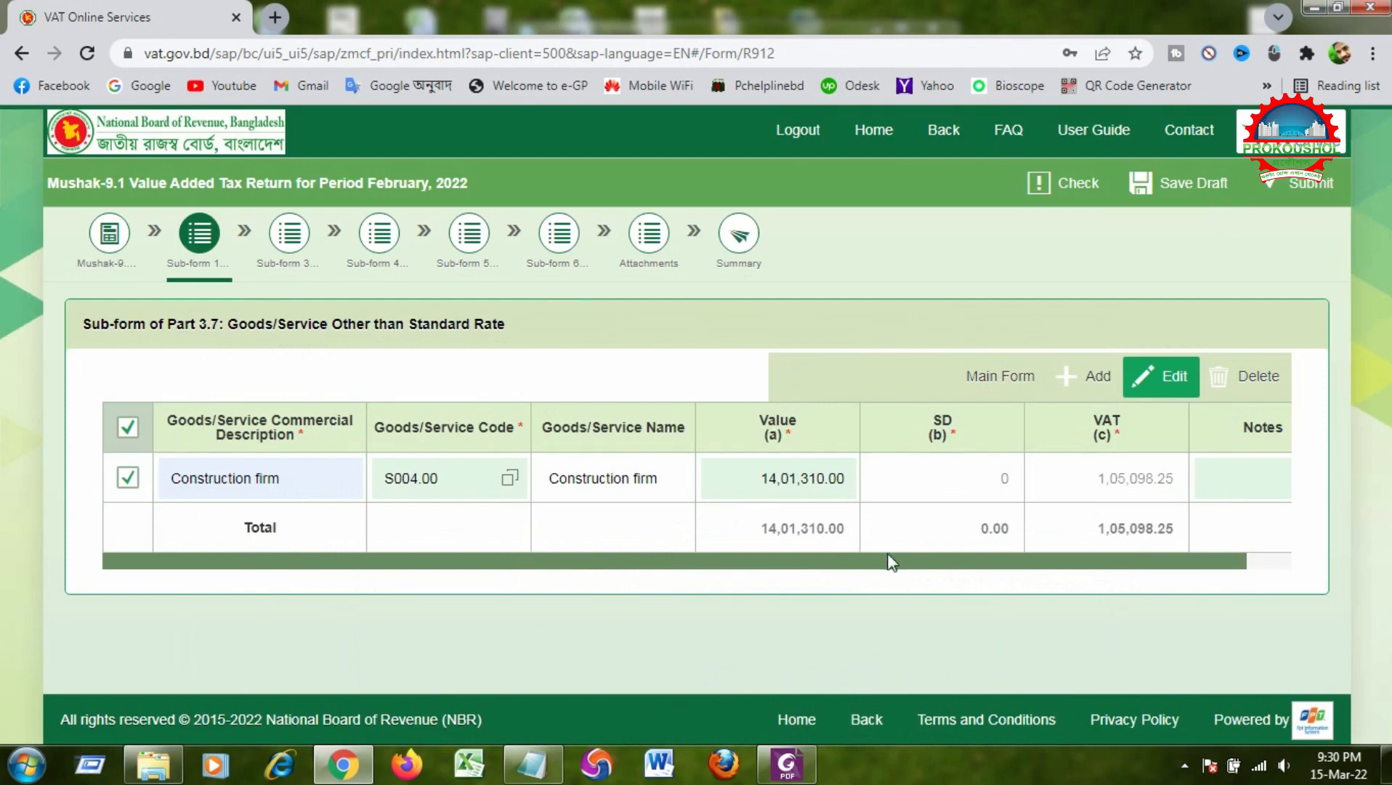
# - Compare the Construction firm row's calculated VAT with the VAT deduction on the payment certificate, and return to the VAT return in Chrome
pyautogui.moveTo(886, 560); pyautogui.dragTo(1057, 577)
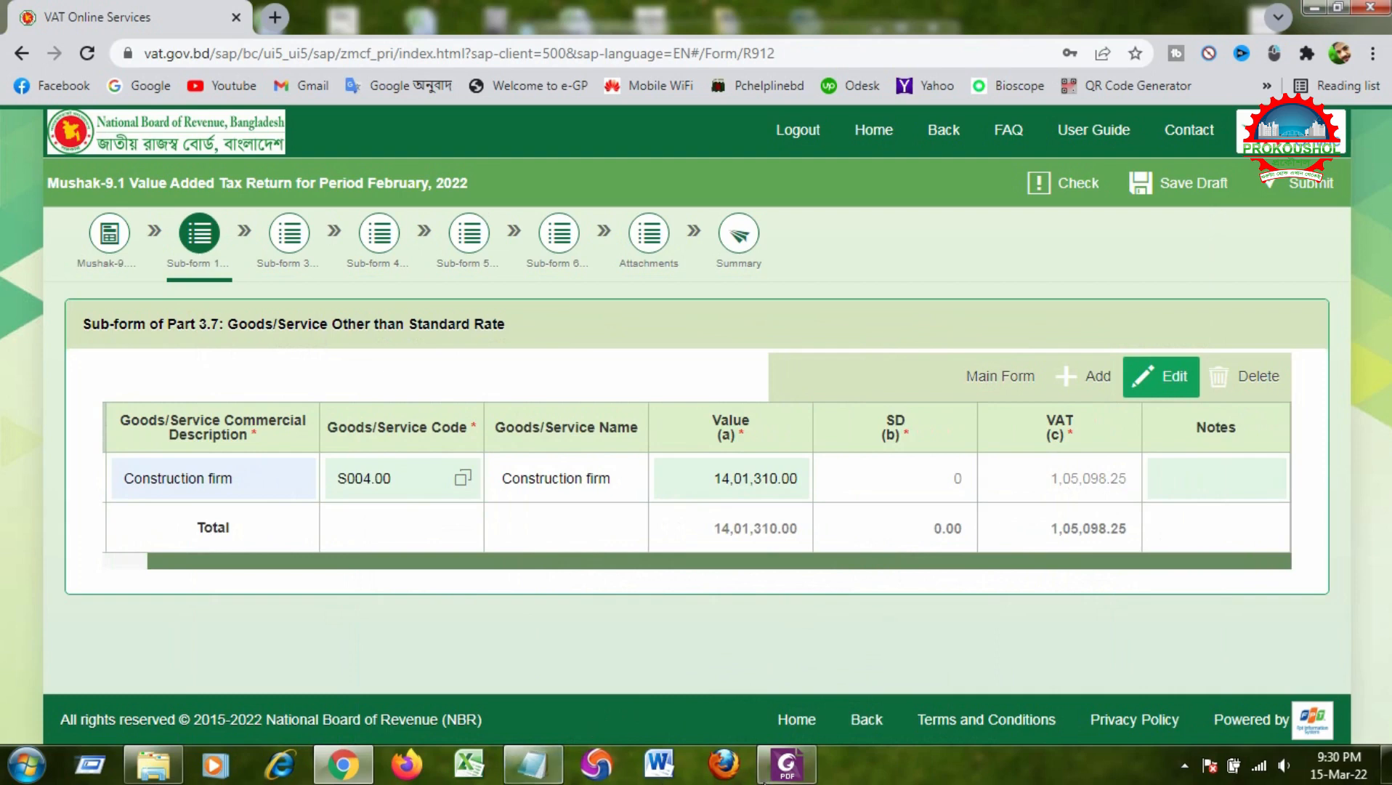
pyautogui.click(796, 776)
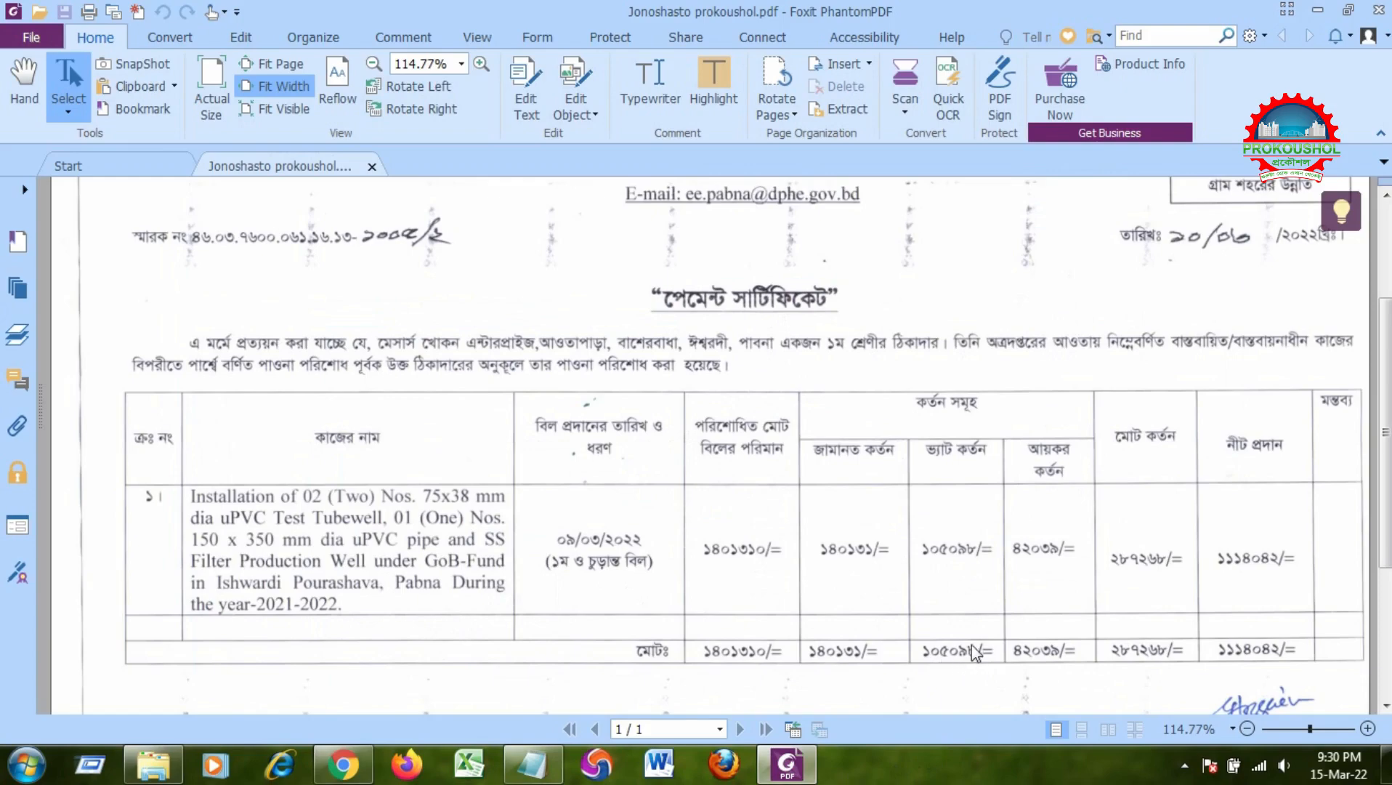
pyautogui.hotkey('alt', 'Tab')
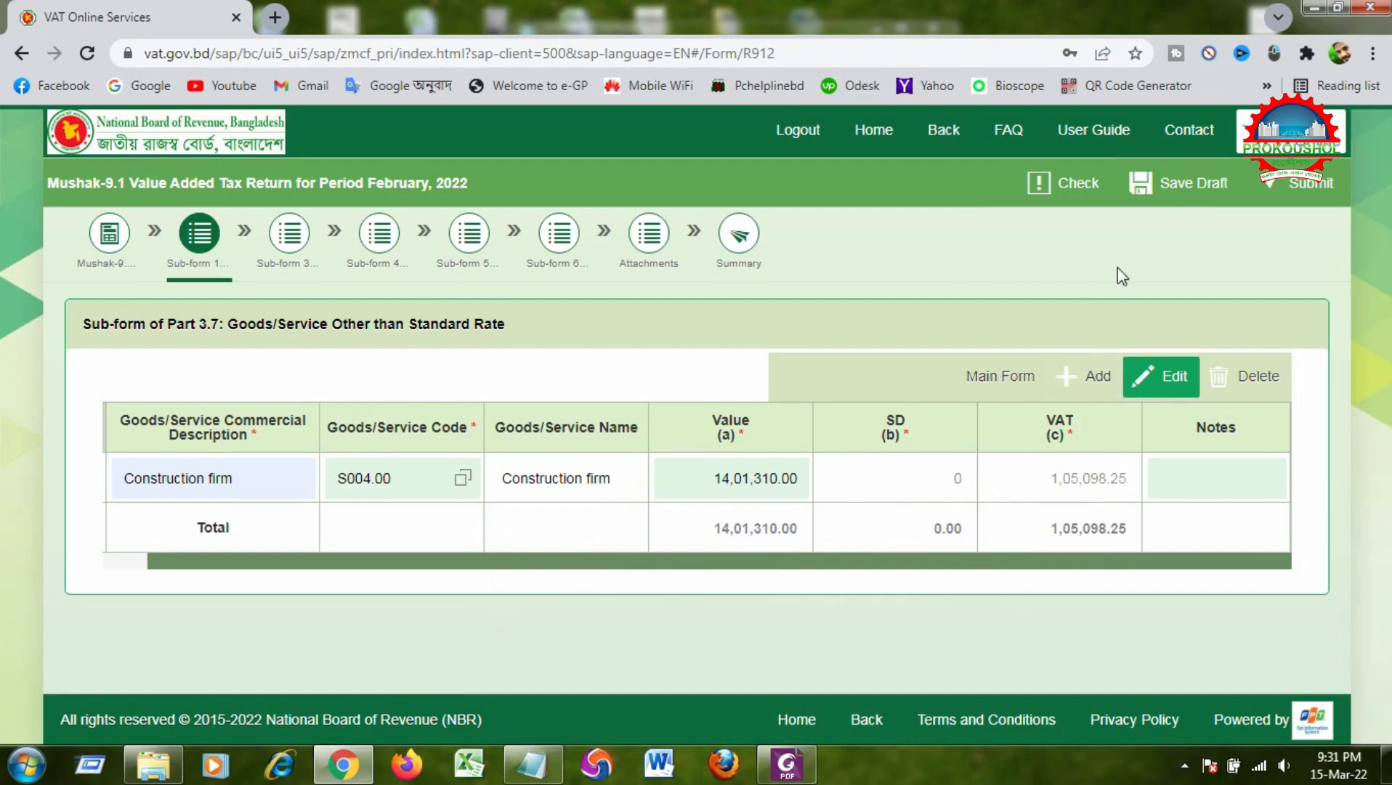
# - Save the February return as a draft and review the VAT amount of note 7 on the main form
pyautogui.click(1178, 182)
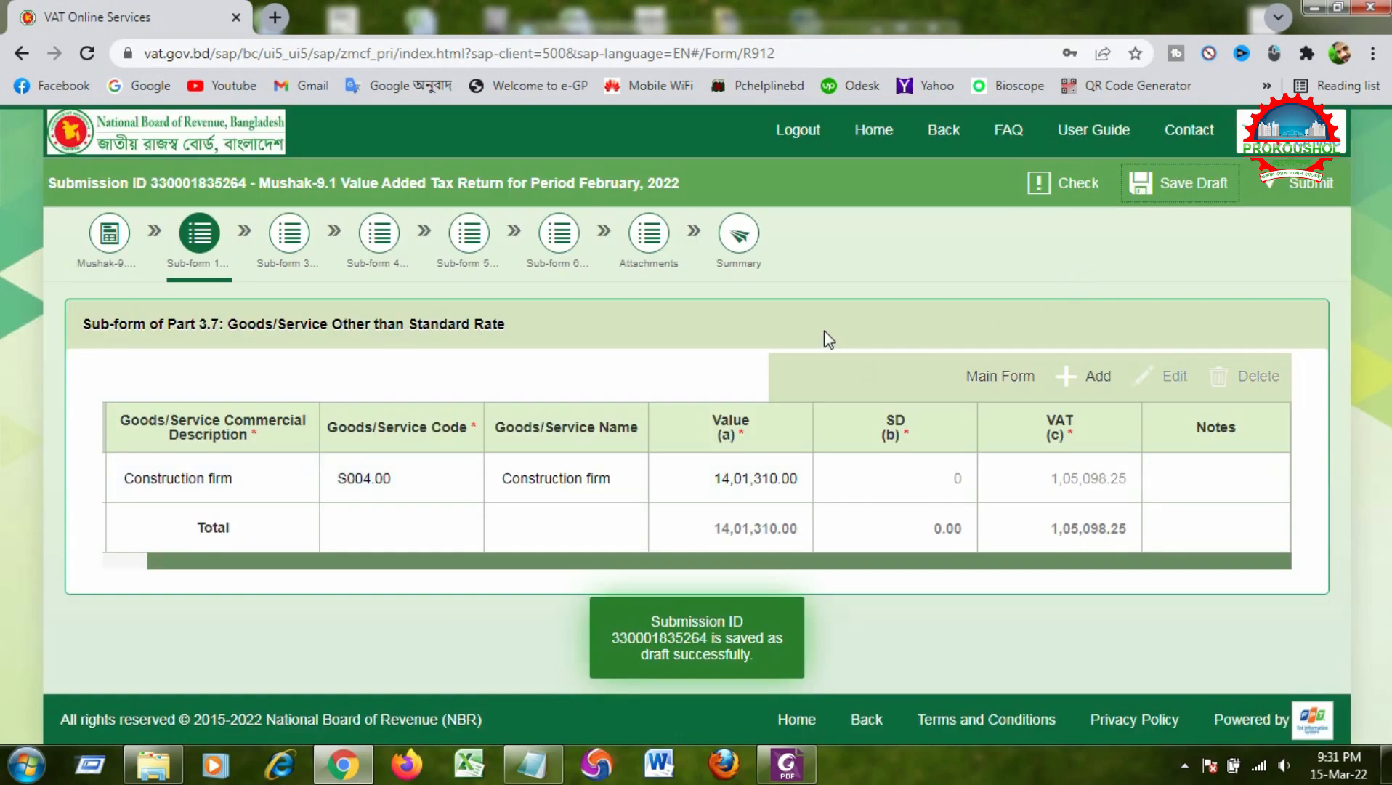
pyautogui.click(982, 379)
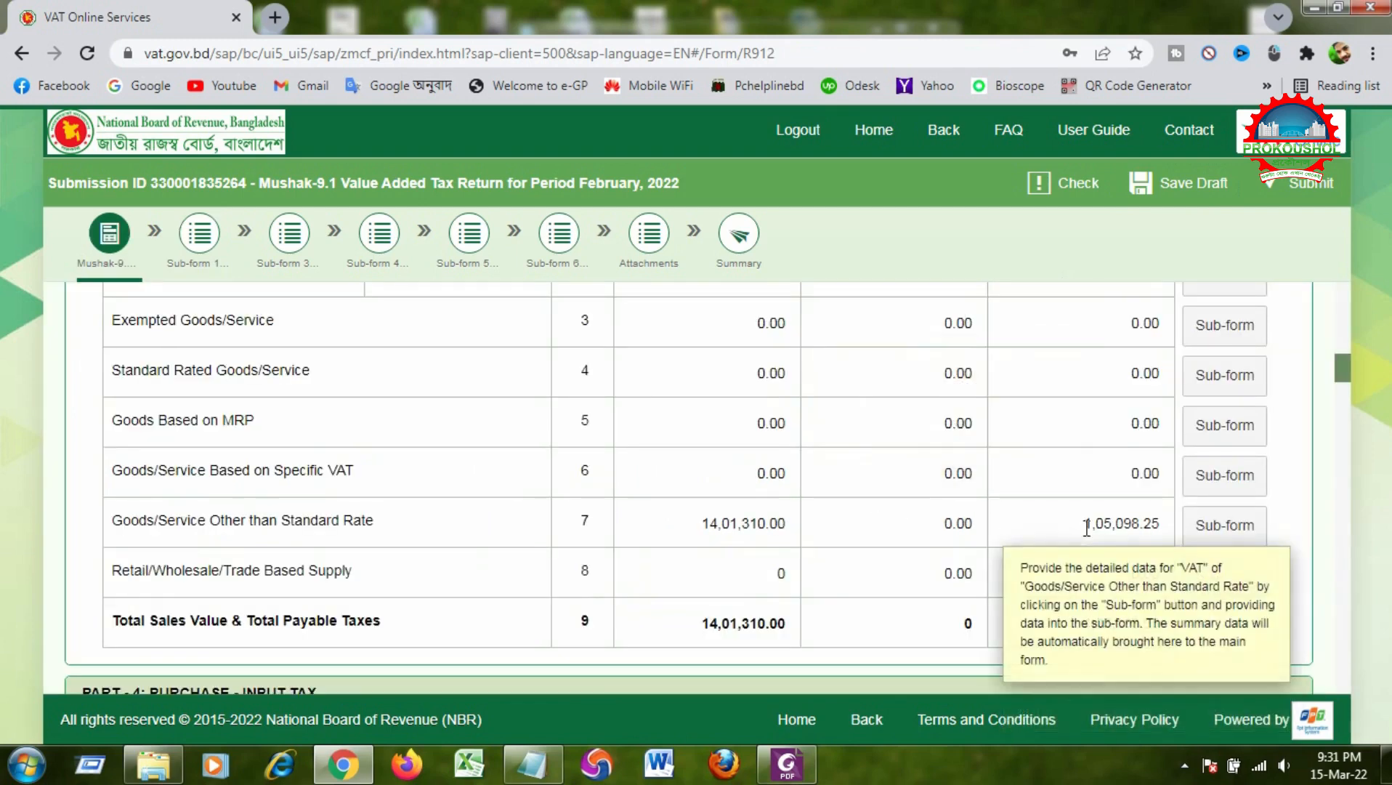
pyautogui.moveTo(1087, 525); pyautogui.dragTo(1165, 525)
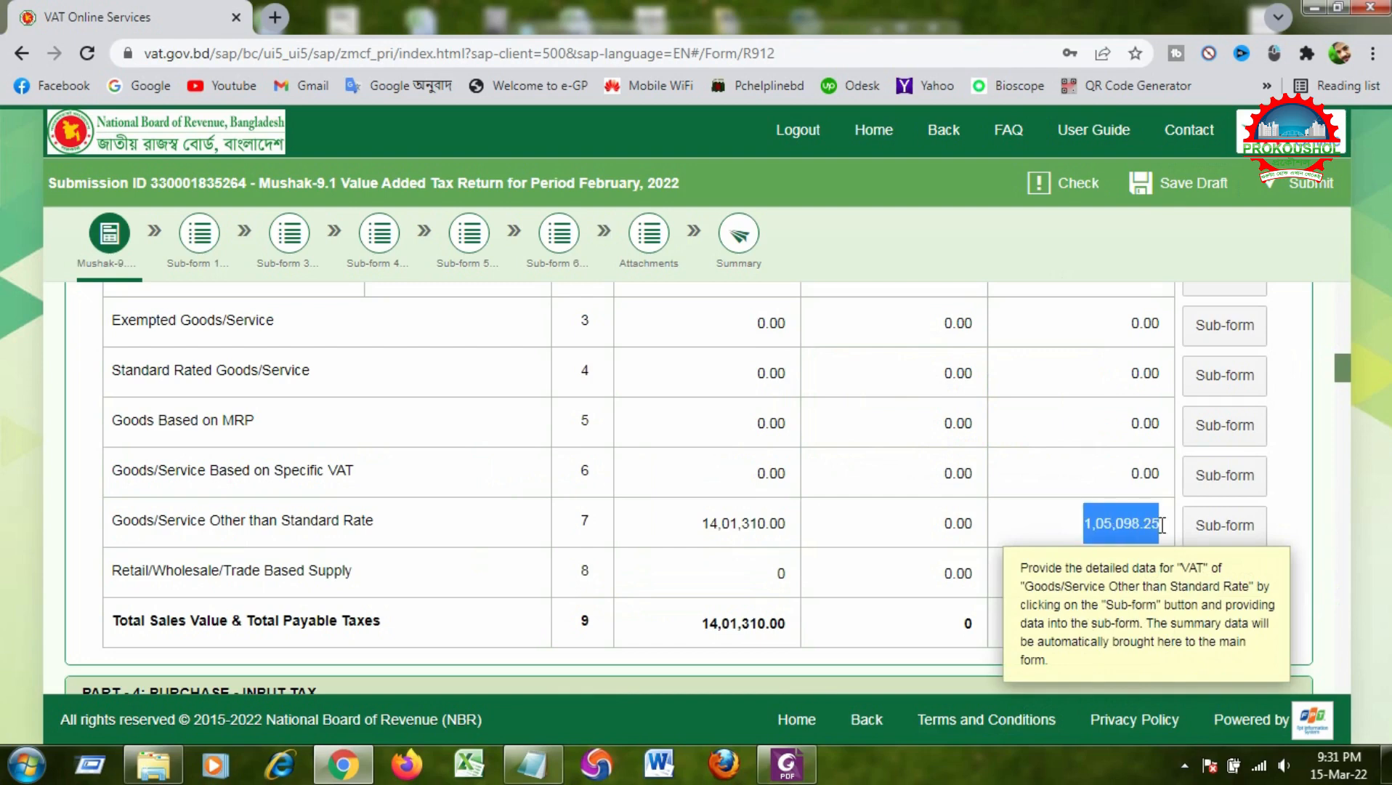
pyautogui.scroll(-1, 1030, 420)
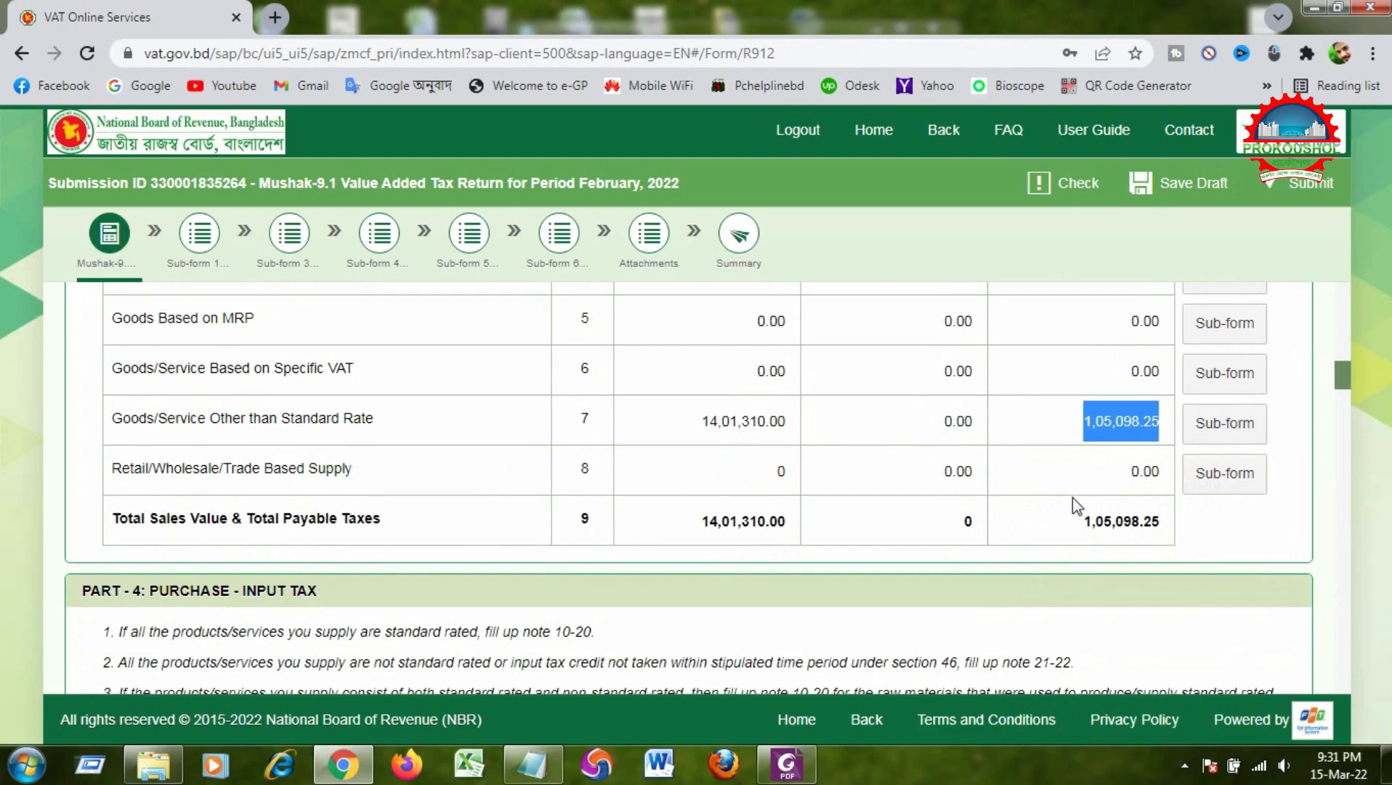
pyautogui.rightClick(1094, 431)
pyautogui.click(1112, 430)
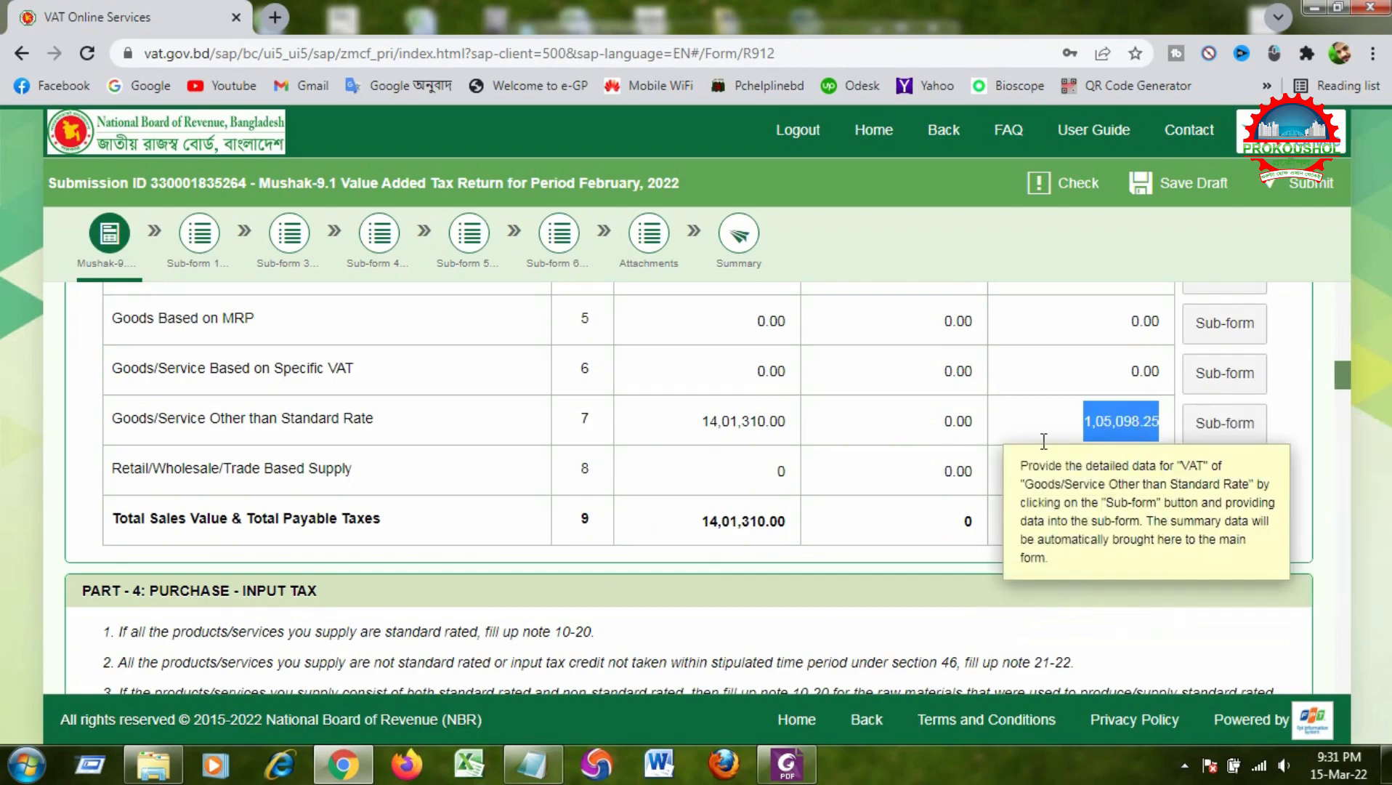
# - Open the Part 6 sub-form for note 29, Due to VAT Deducted at Source from the Supplies Delivered
pyautogui.scroll(-3, 1009, 575)
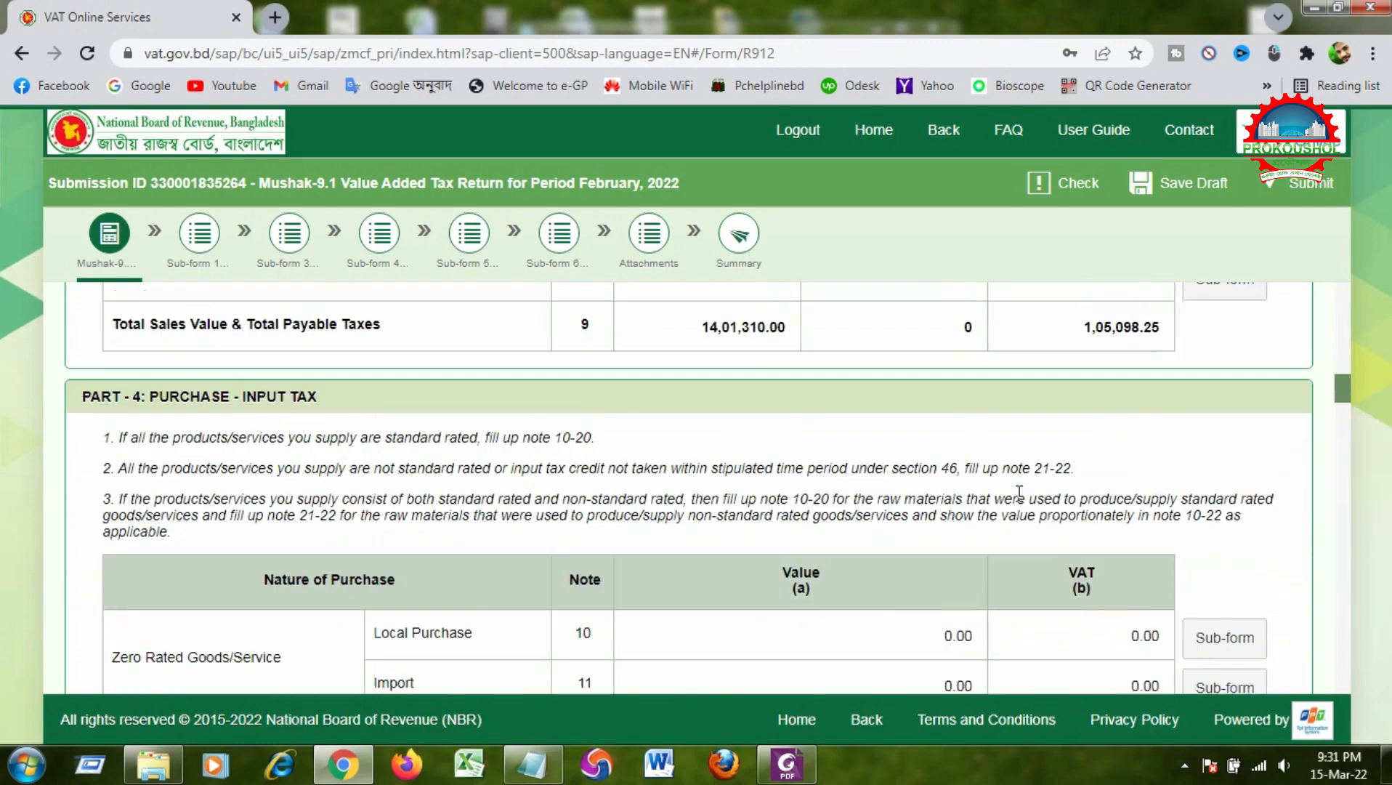
pyautogui.scroll(-10, 662, 407)
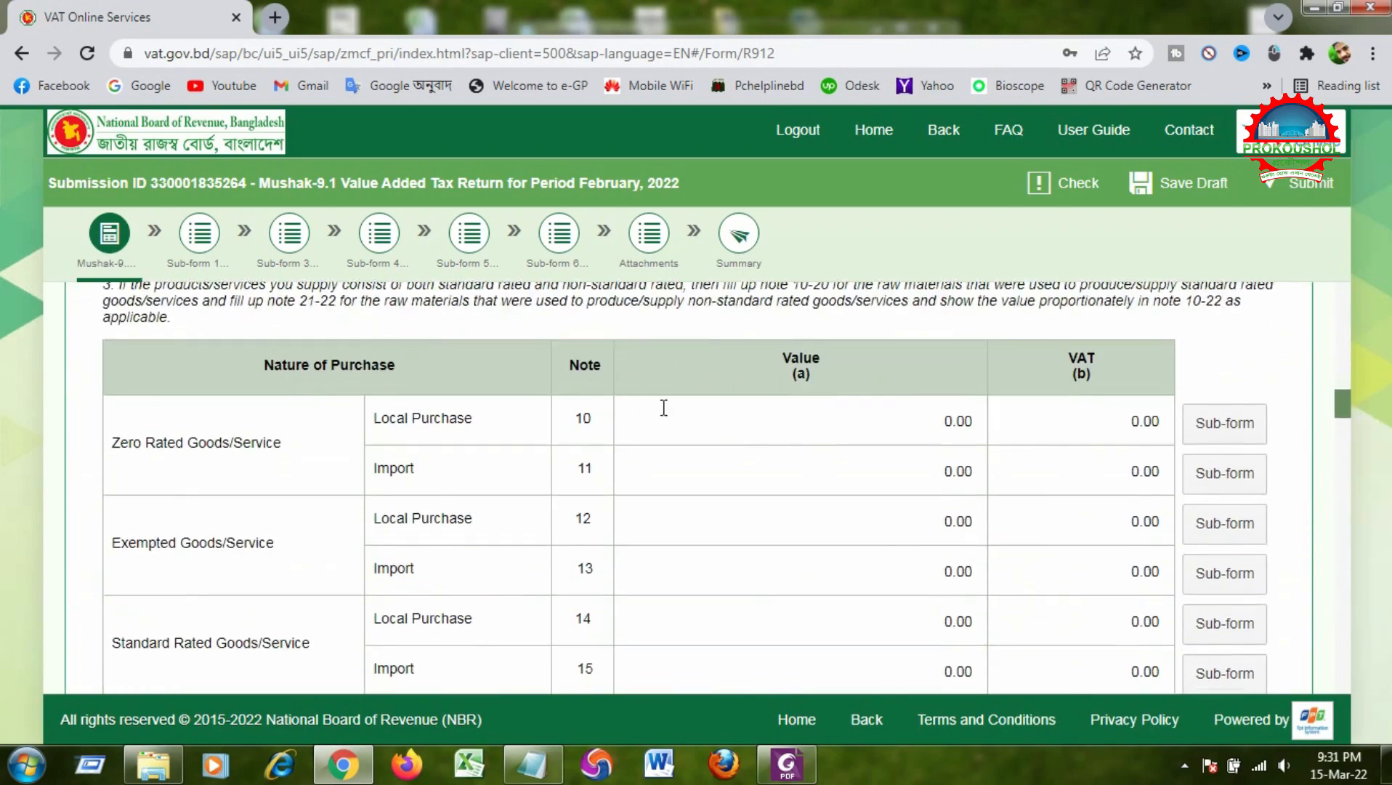
pyautogui.scroll(-7, 640, 407)
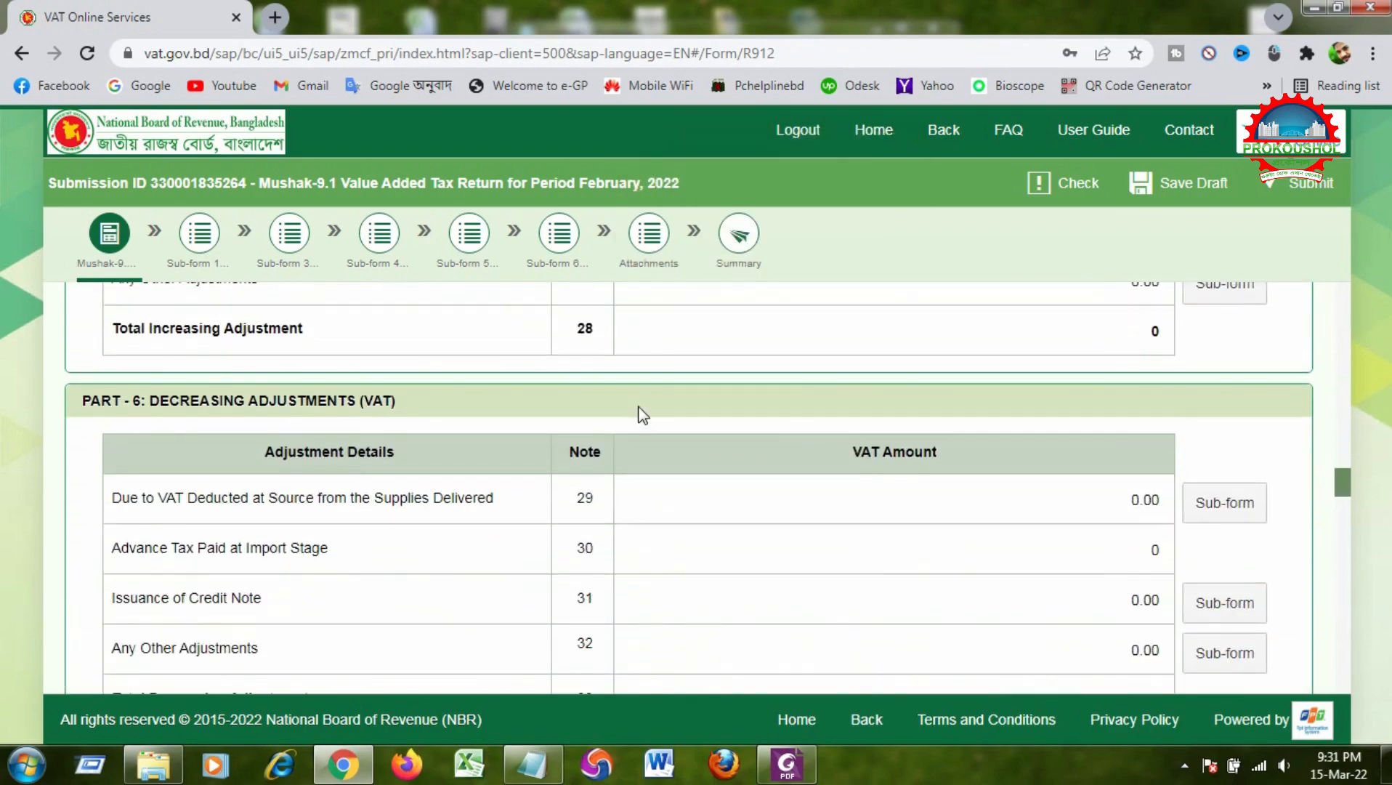
pyautogui.scroll(-1, 641, 411)
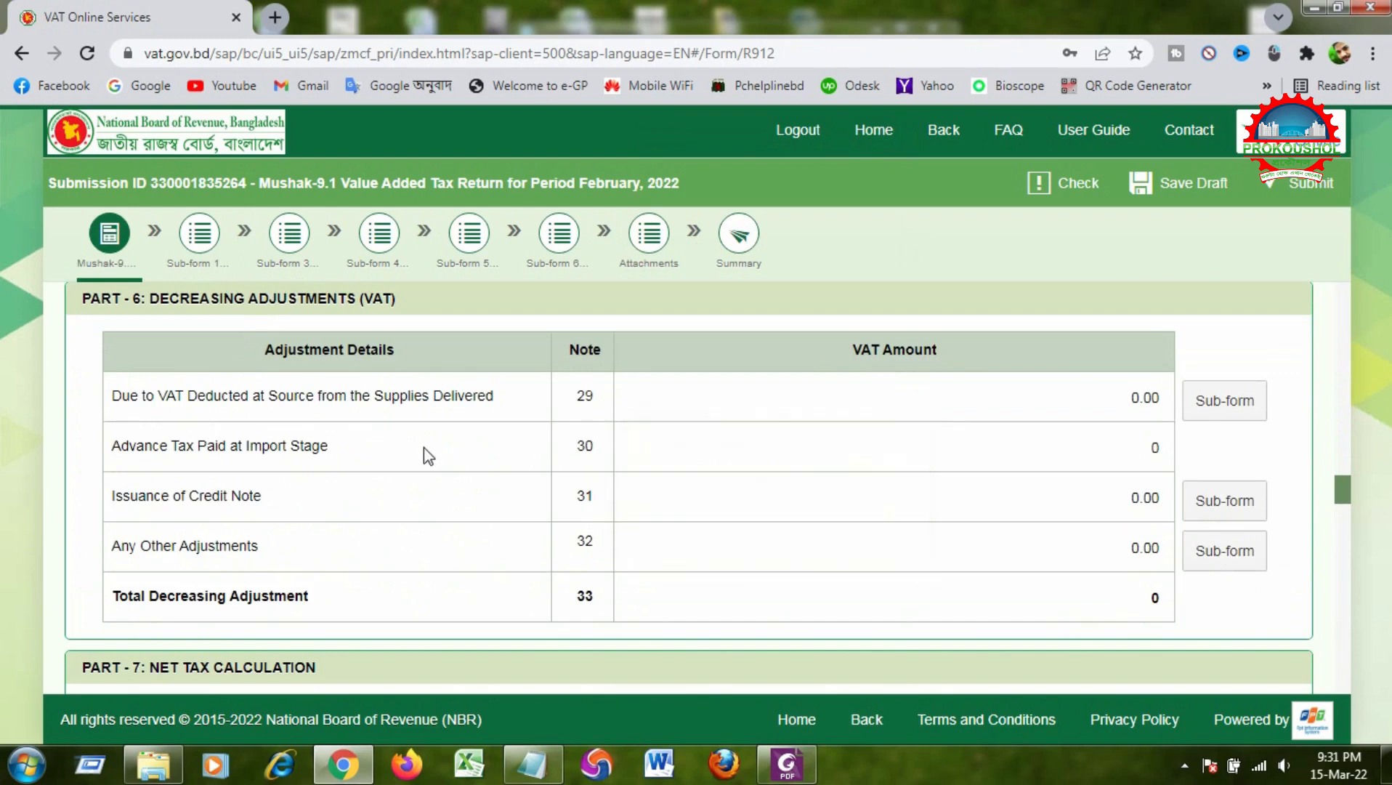
pyautogui.click(1231, 409)
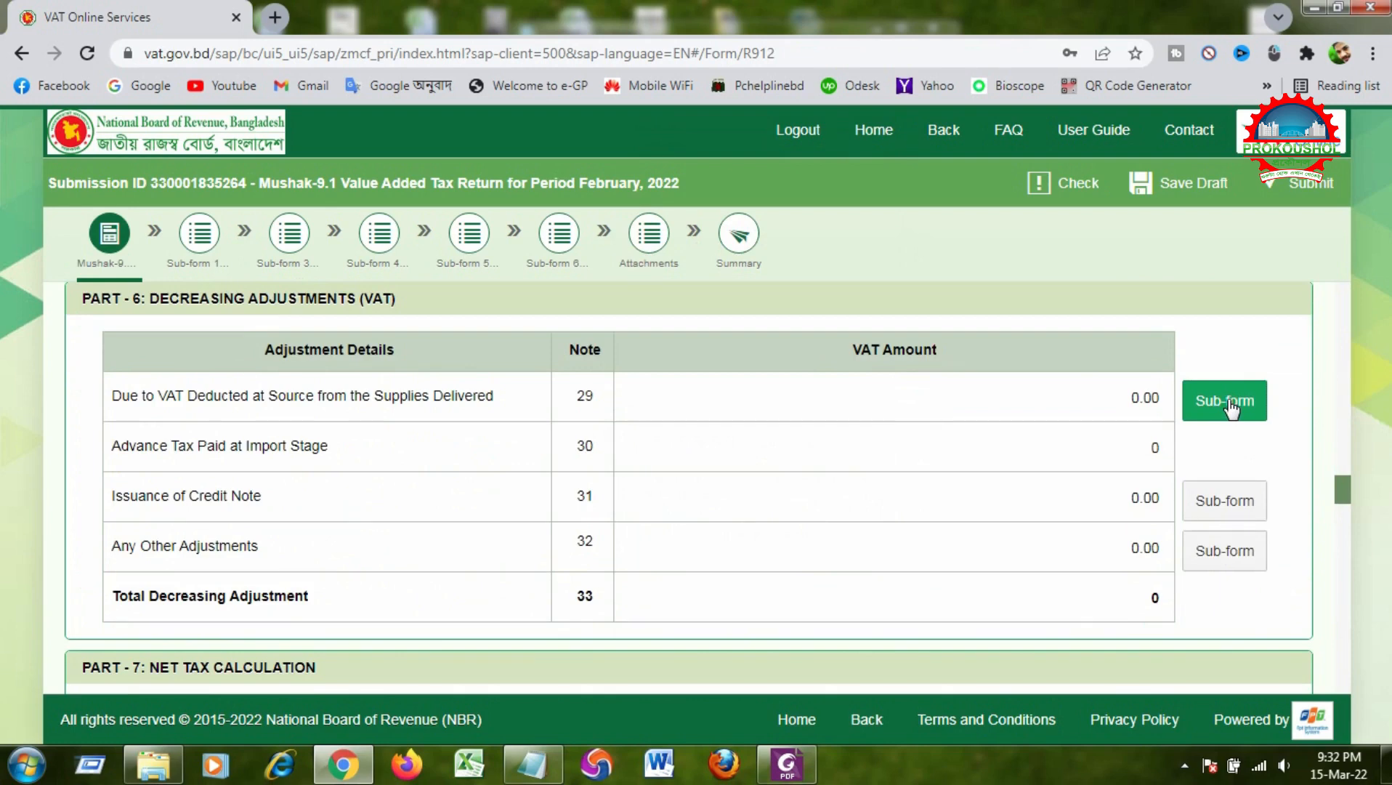
pyautogui.click(1231, 409)
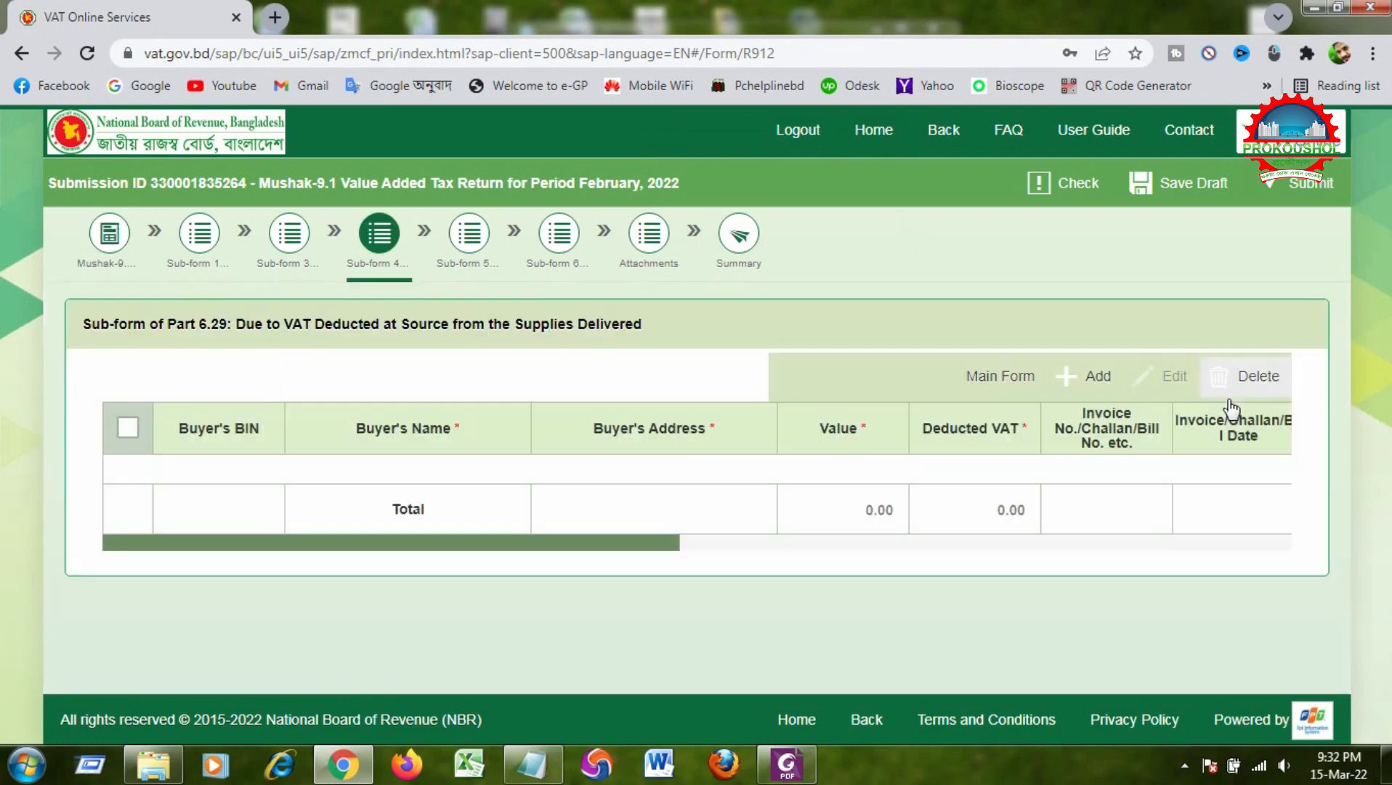
# - Add a row to the note 29 sub-form with buyer's name DPHE, Pabna and buyer's address Pabna
pyautogui.click(1101, 378)
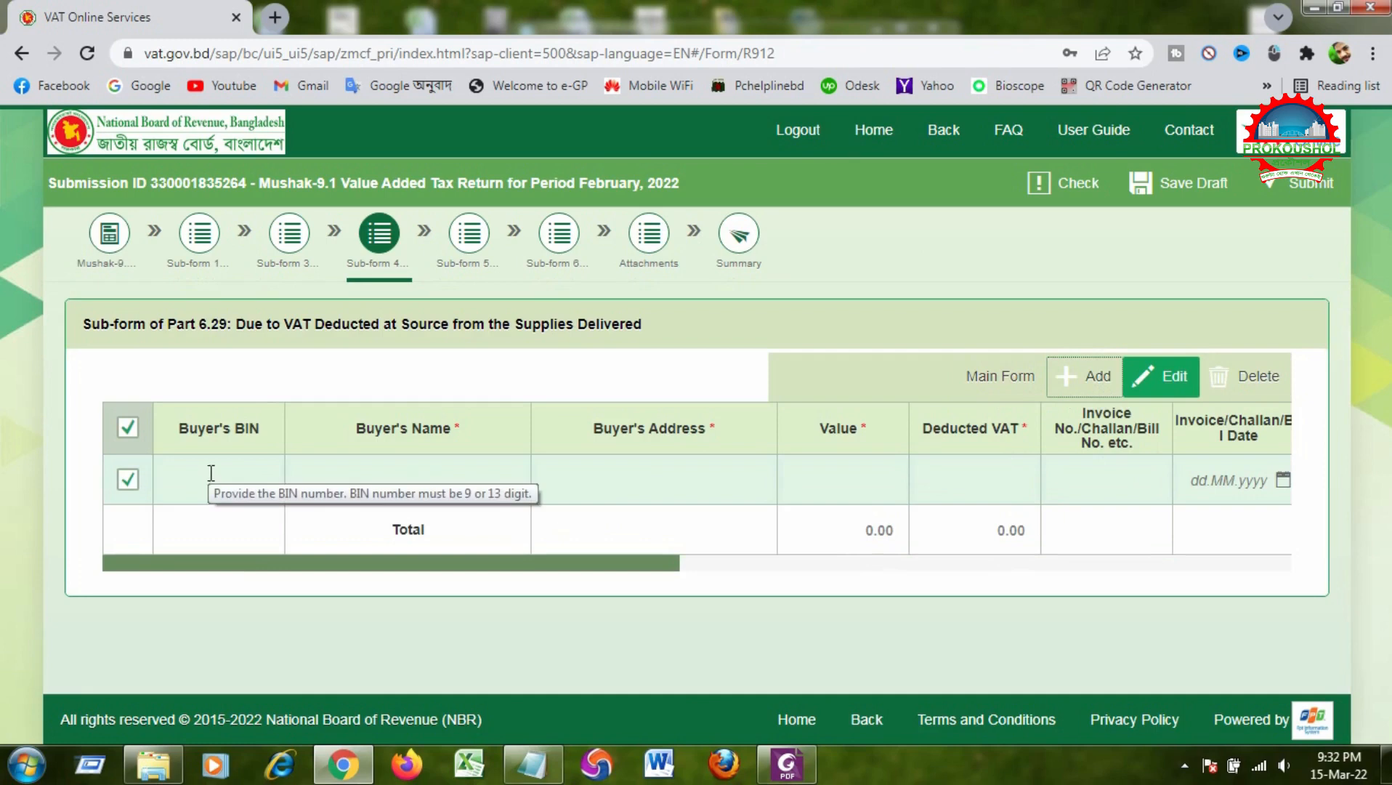
pyautogui.click(393, 467)
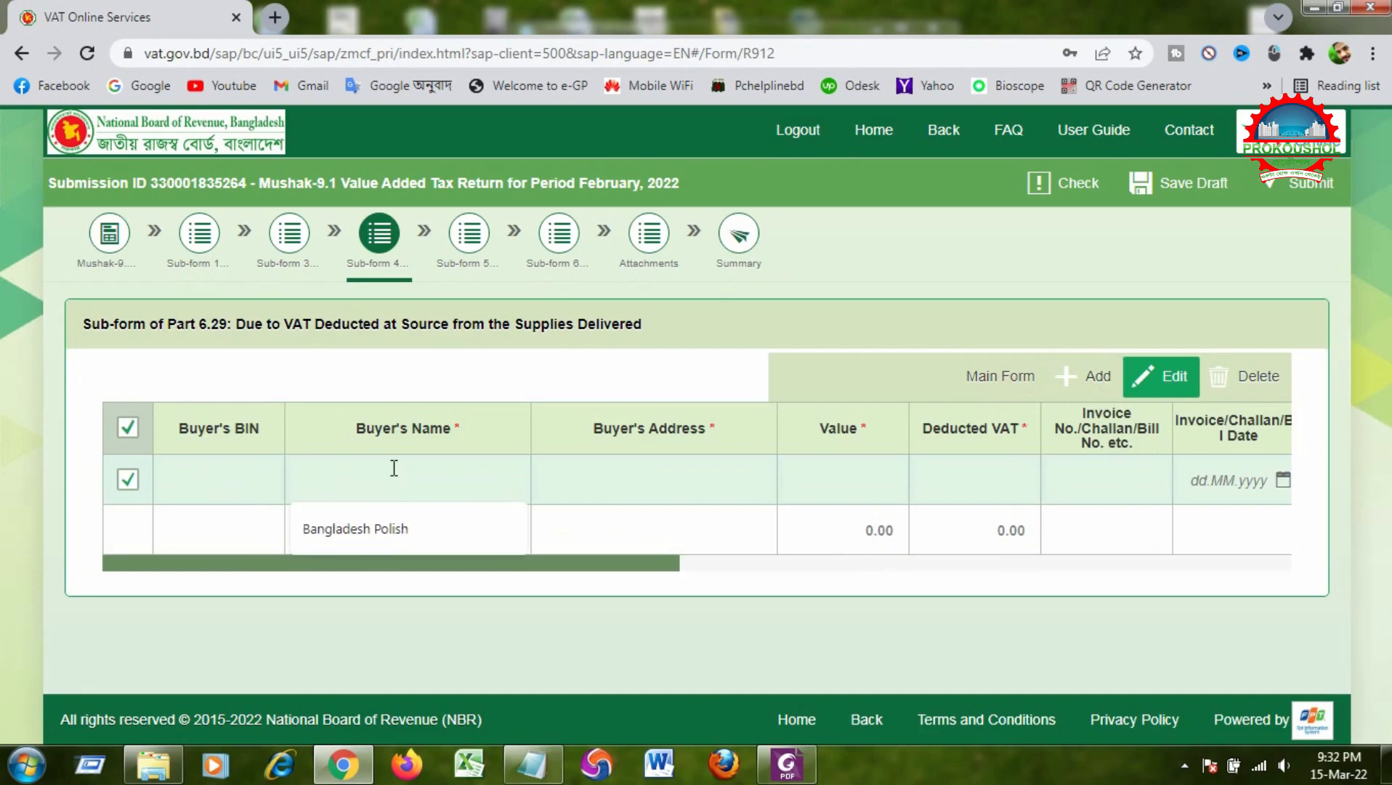
pyautogui.click(374, 499)
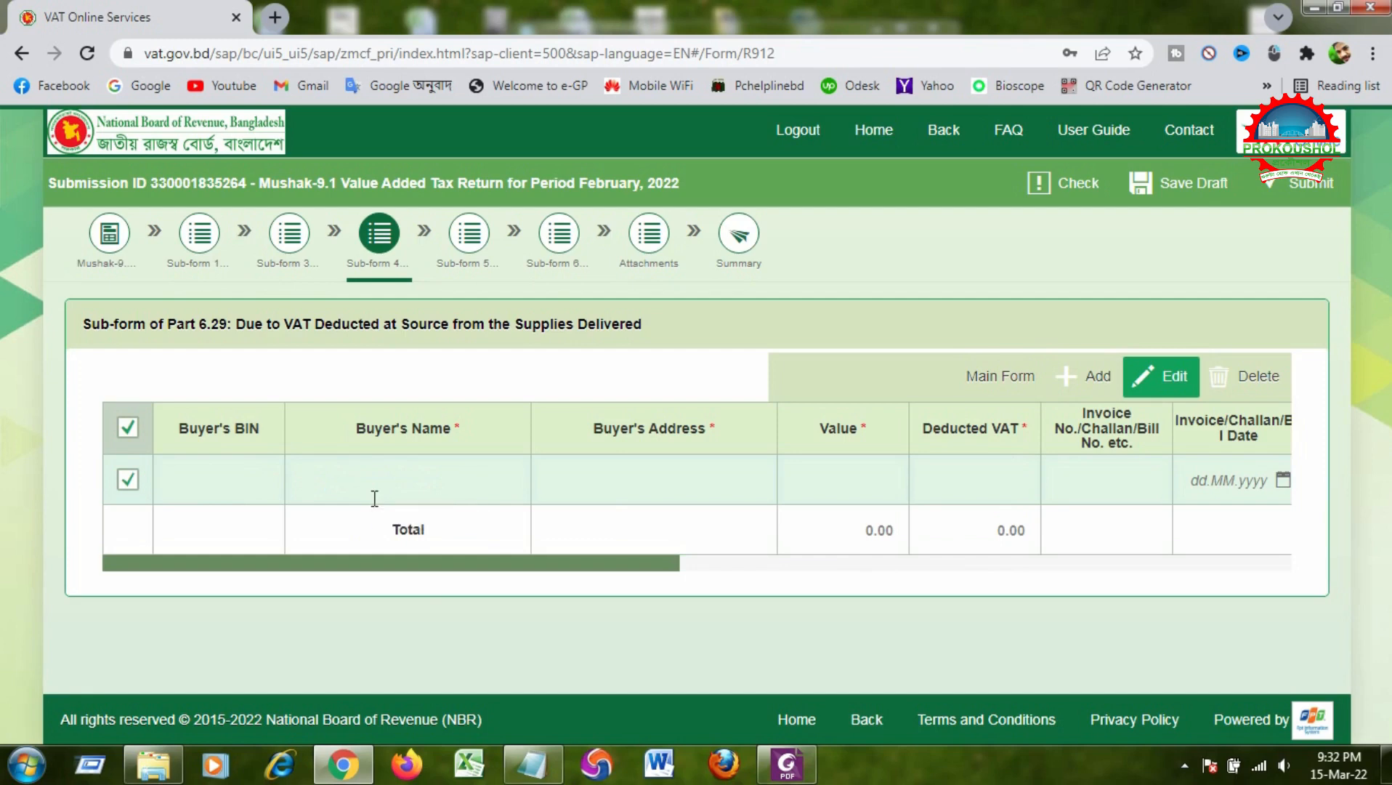
pyautogui.write('DPHE, Pabna')
pyautogui.click(614, 481)
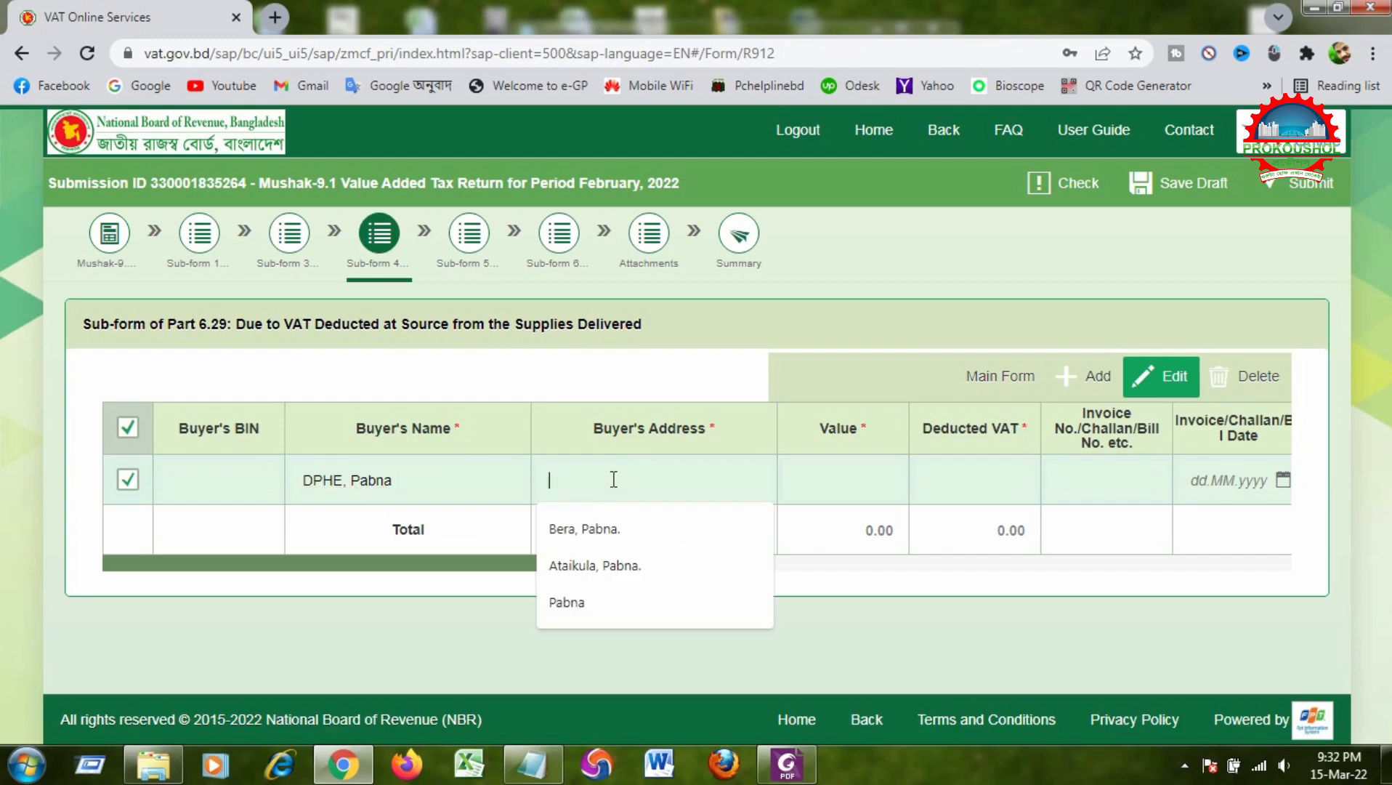
pyautogui.write('Pab')
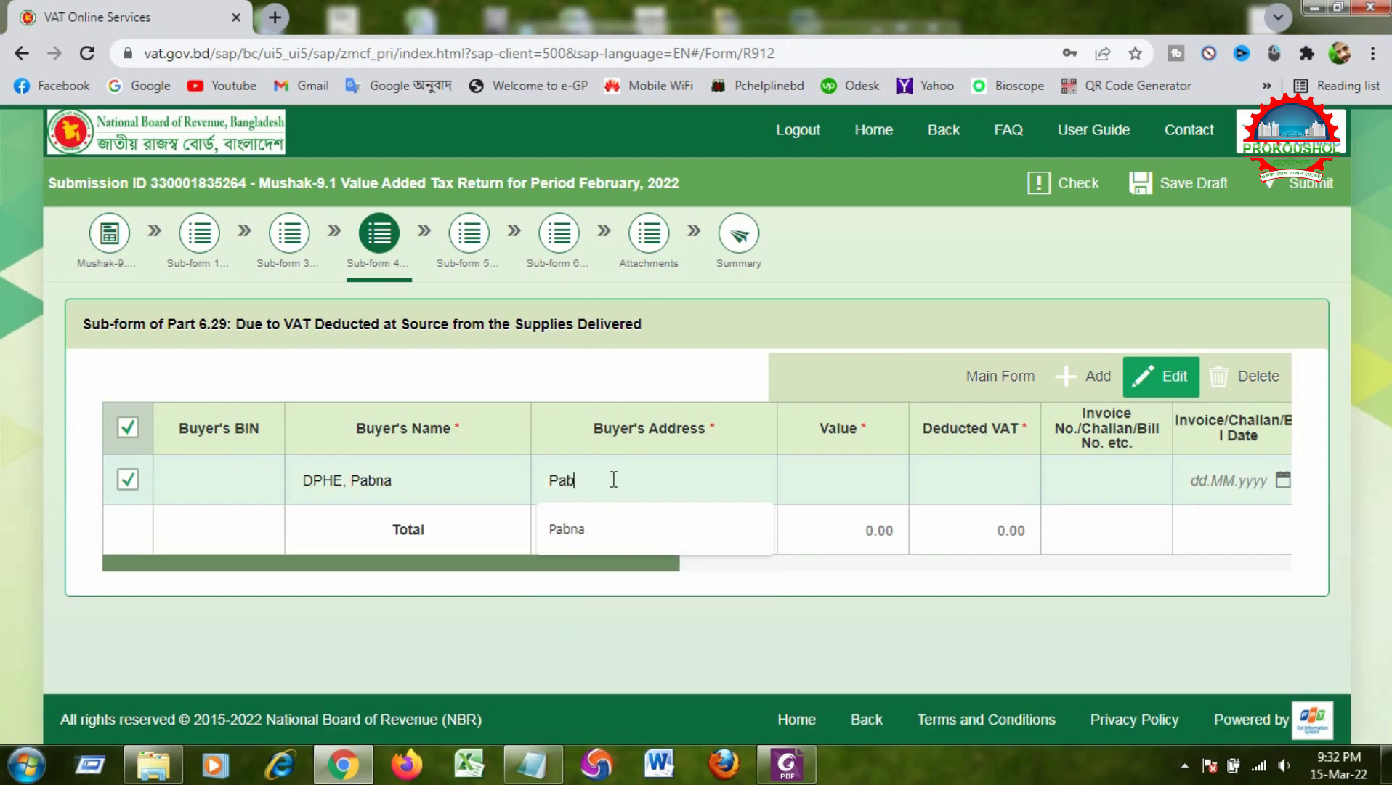
pyautogui.write('na')
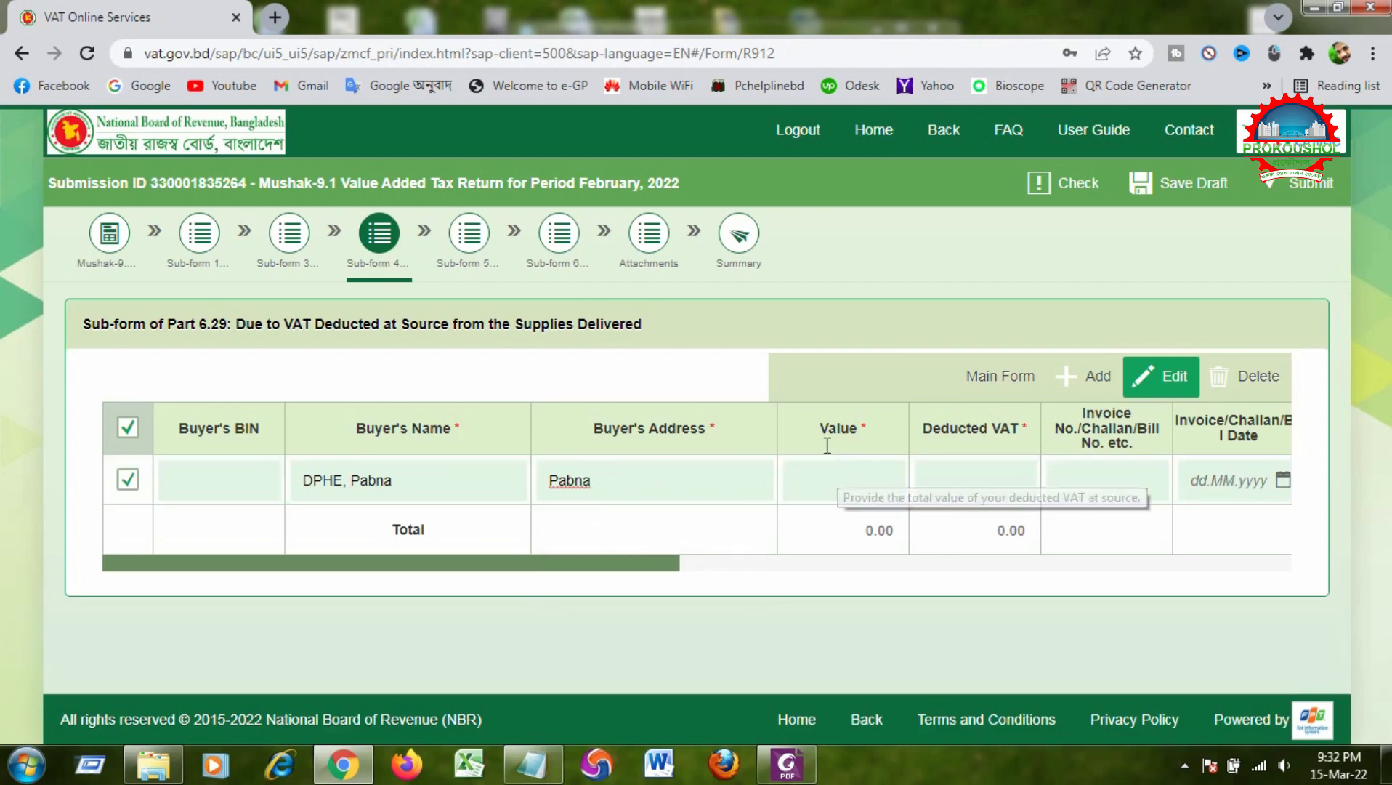
# - Consult the payment certificate in Foxit PhantomPDF, and back in Chrome set the row's value to 1401310 and deducted VAT to 1,05,098.25
pyautogui.click(787, 763)
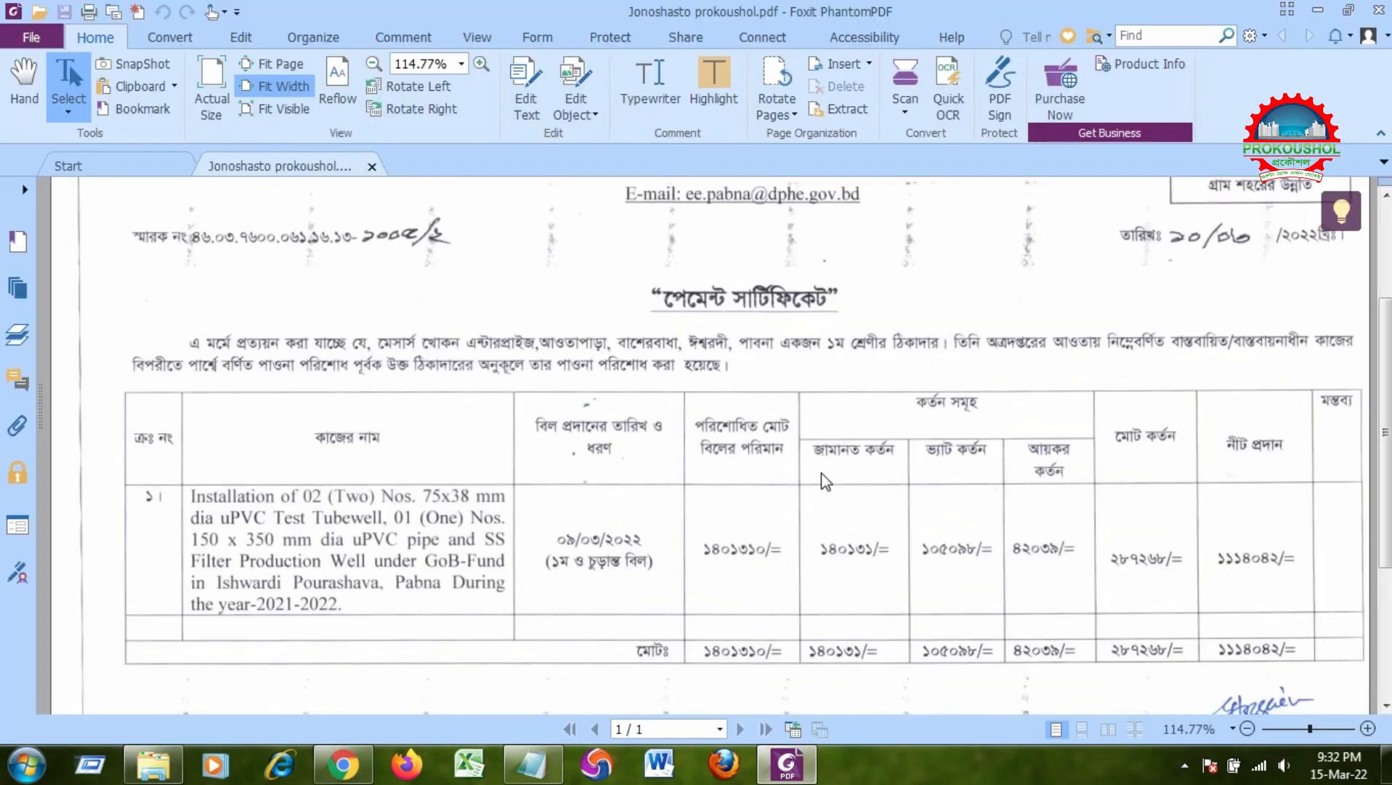
pyautogui.scroll(-1, 821, 472)
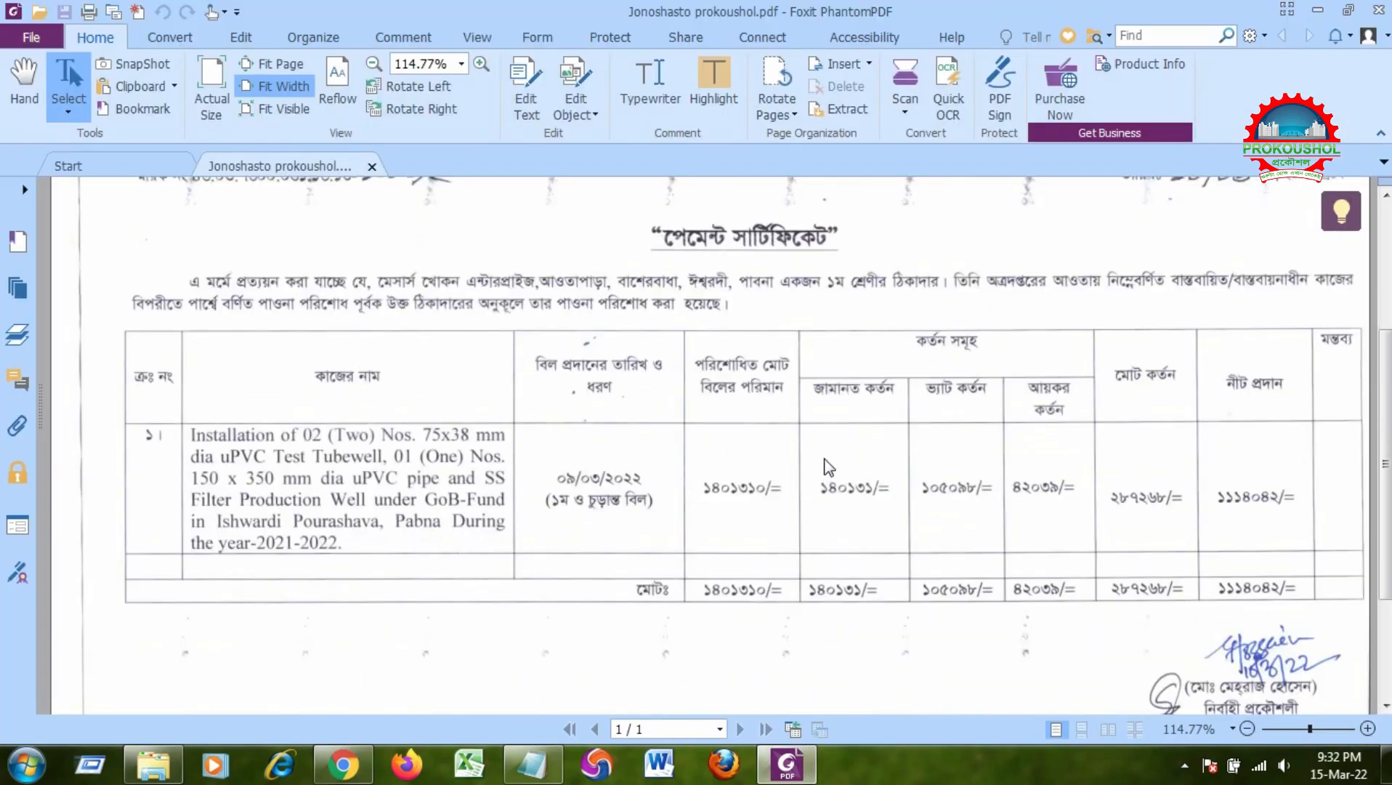
pyautogui.click(1318, 10)
pyautogui.click(806, 488)
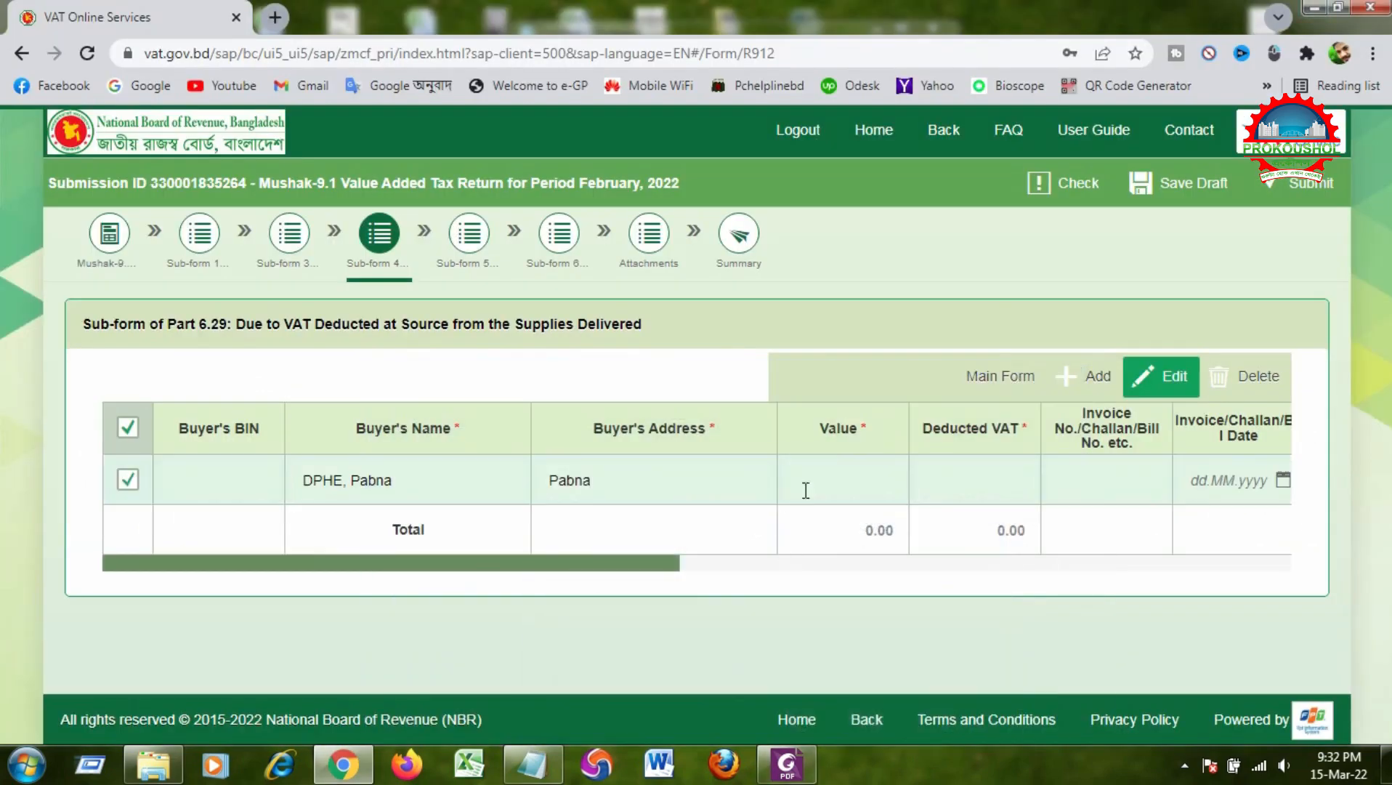
pyautogui.write('1401310')
pyautogui.click(960, 481)
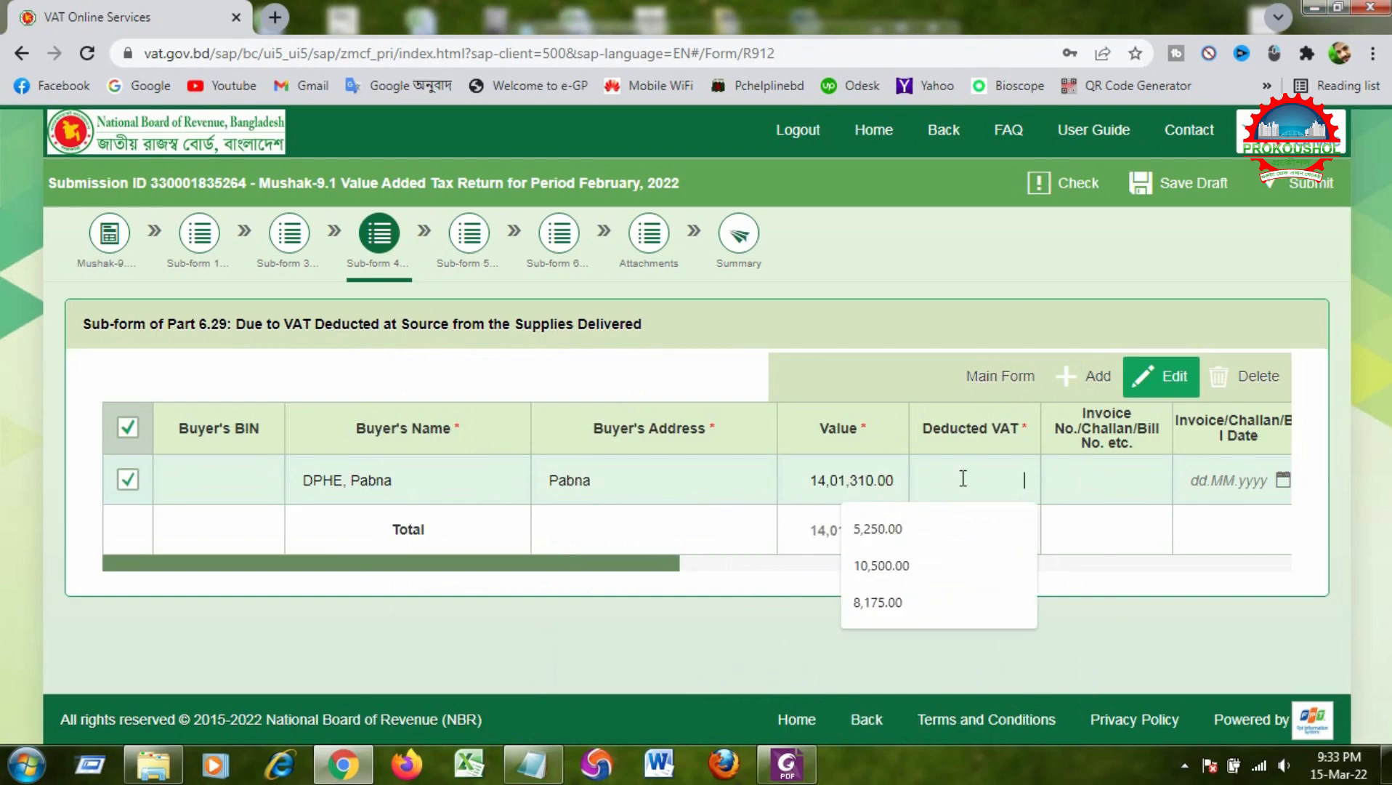
pyautogui.write('1,05,098.25')
pyautogui.click(975, 581)
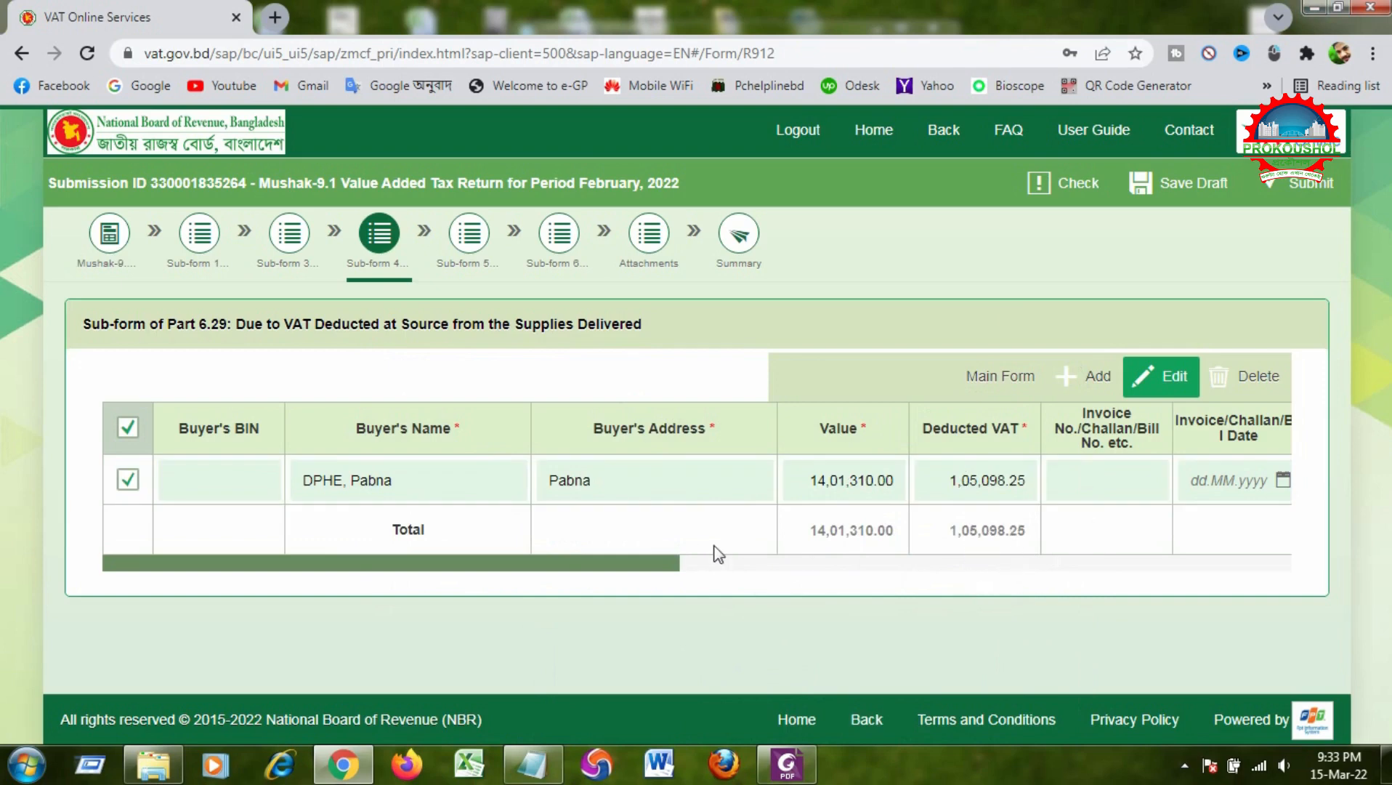
# - Save the return with the VAT deduction row as a draft and look through the attachment types for Mushak-6.6
pyautogui.moveTo(649, 563); pyautogui.dragTo(584, 572)
pyautogui.click(1182, 196)
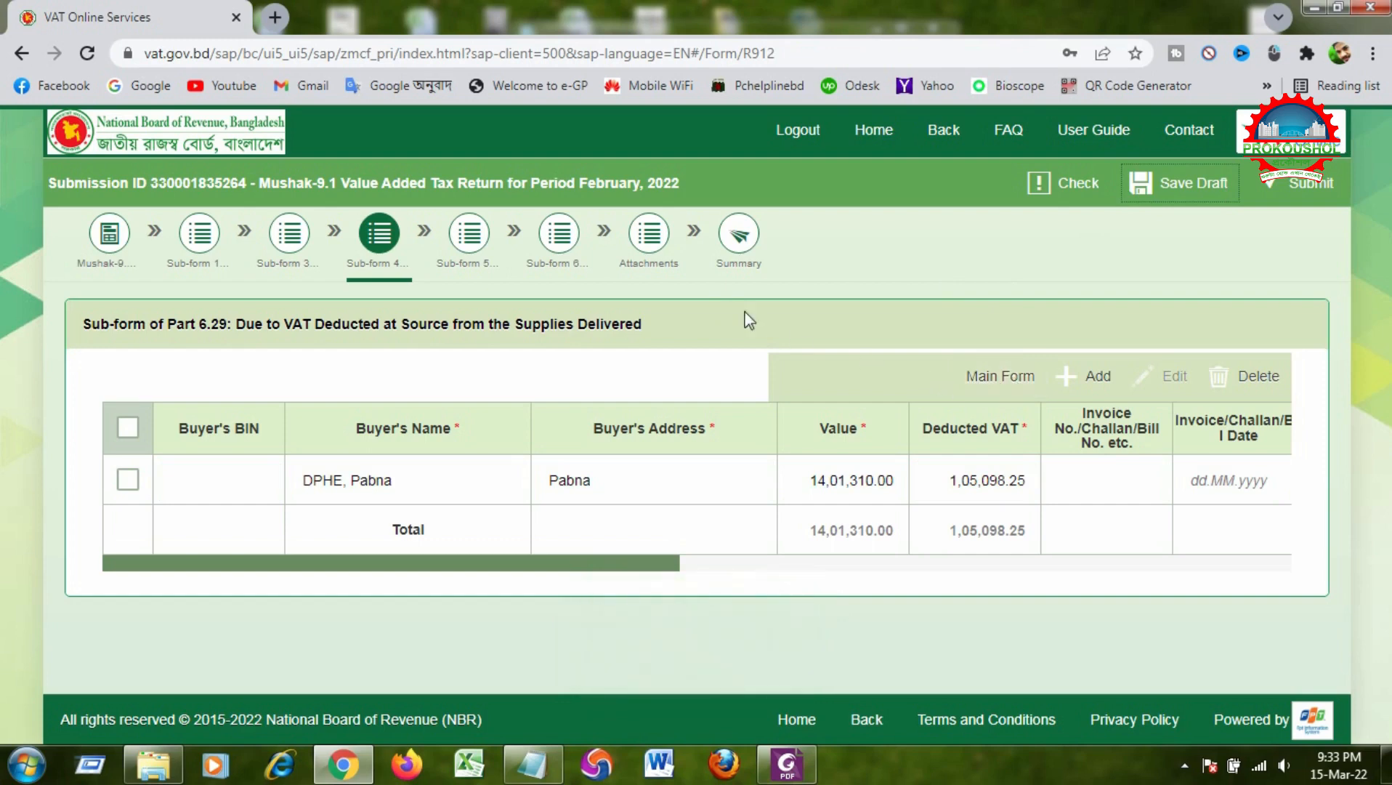
pyautogui.click(649, 237)
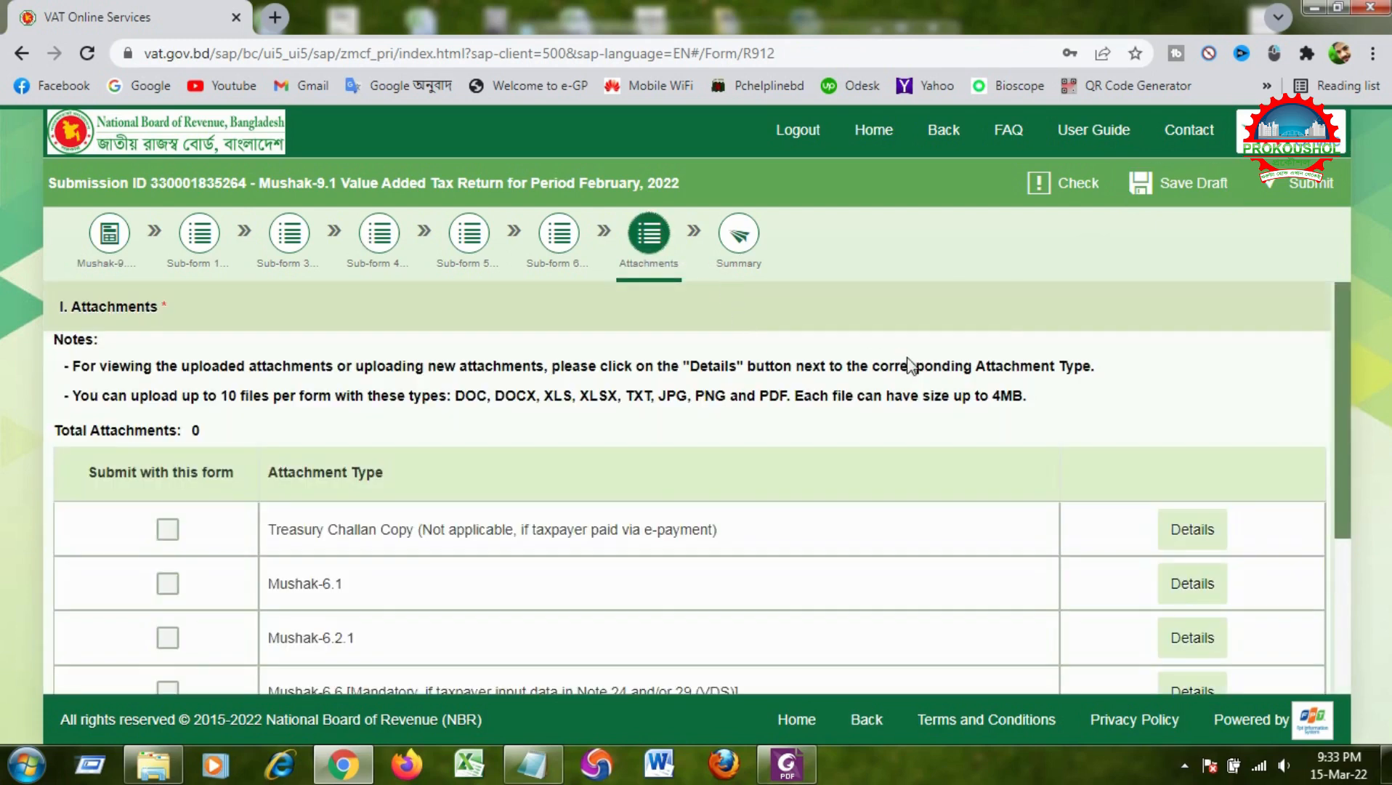
pyautogui.scroll(-3, 952, 342)
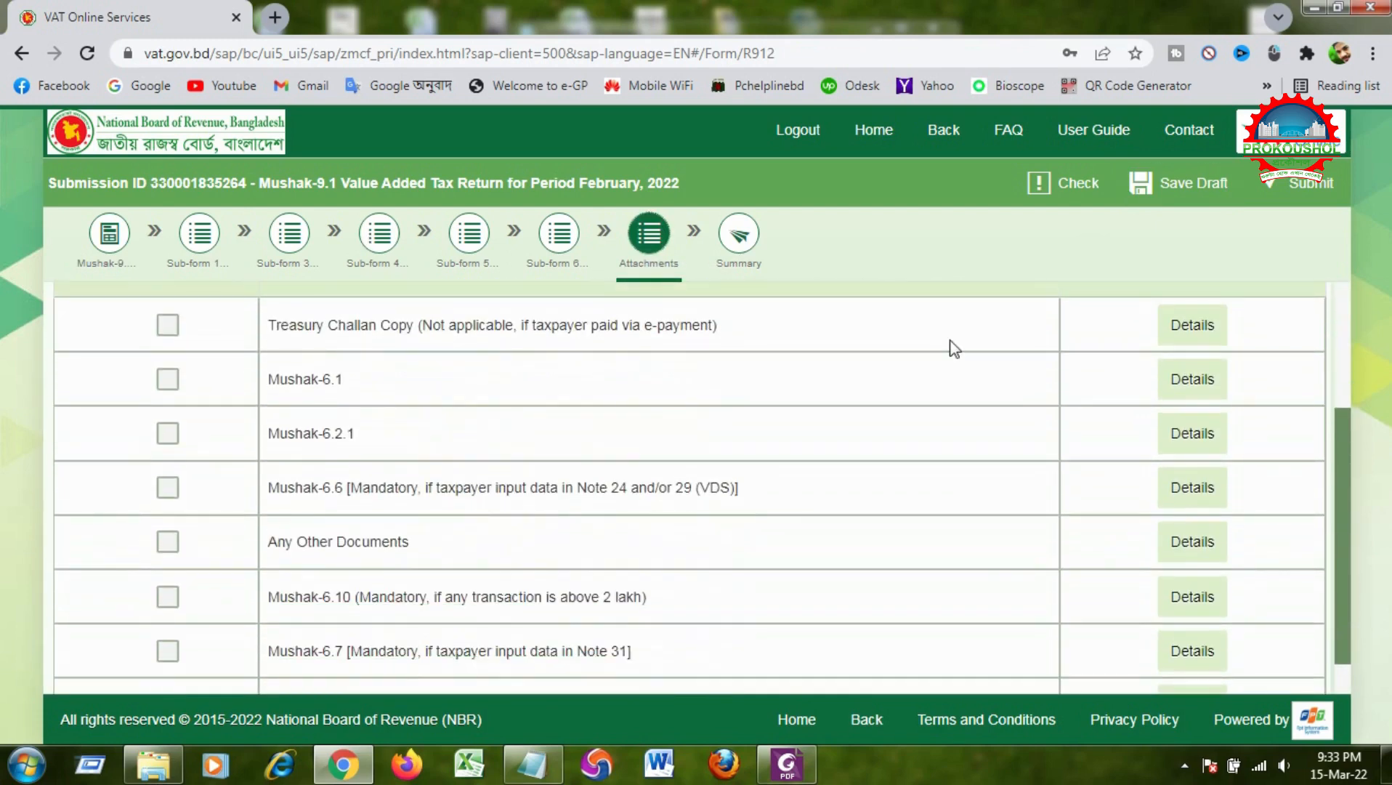
pyautogui.scroll(-1, 955, 348)
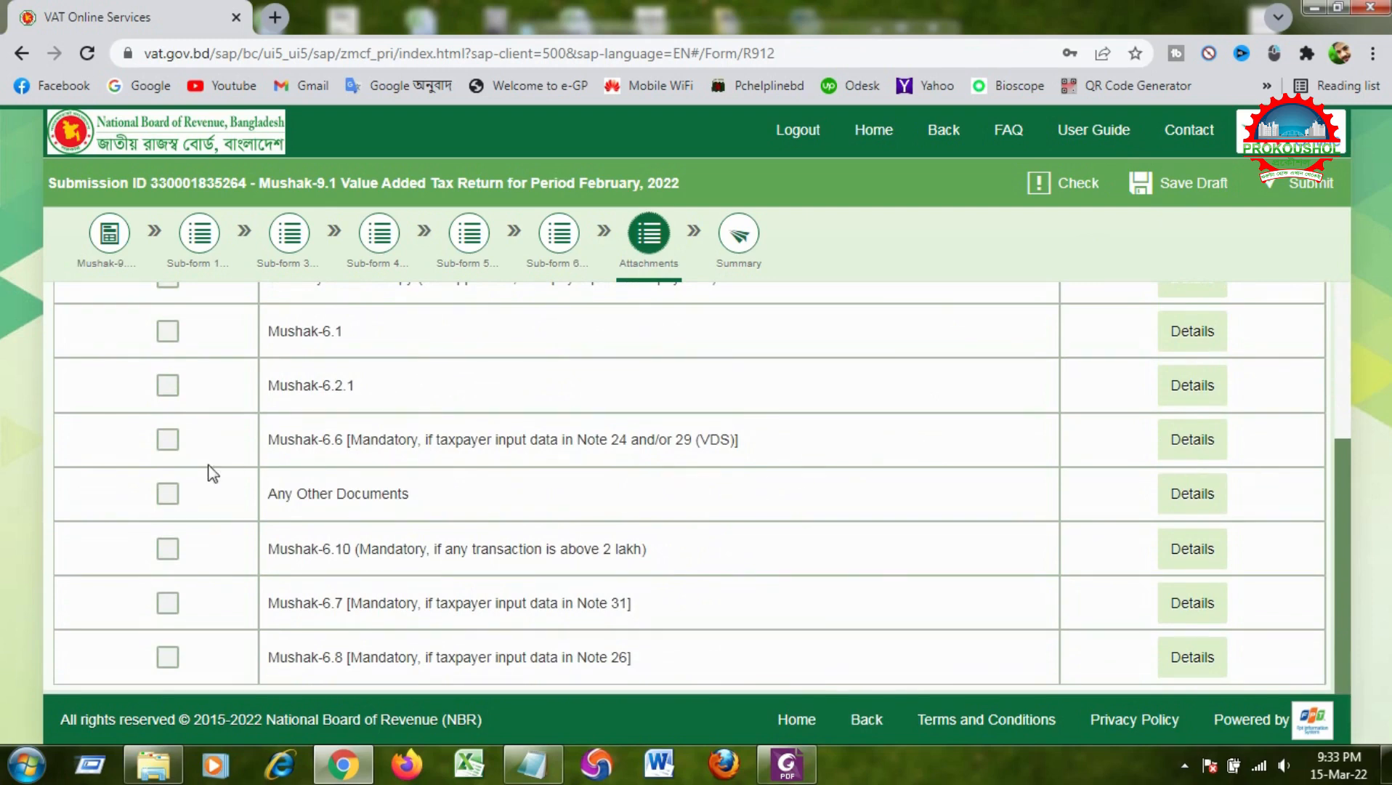
# - Start a file upload for the Mushak-6.6 attachment and browse to D:, E-Tender, e-GP Contractor, KHOKON ENTERPRISE
pyautogui.click(1184, 447)
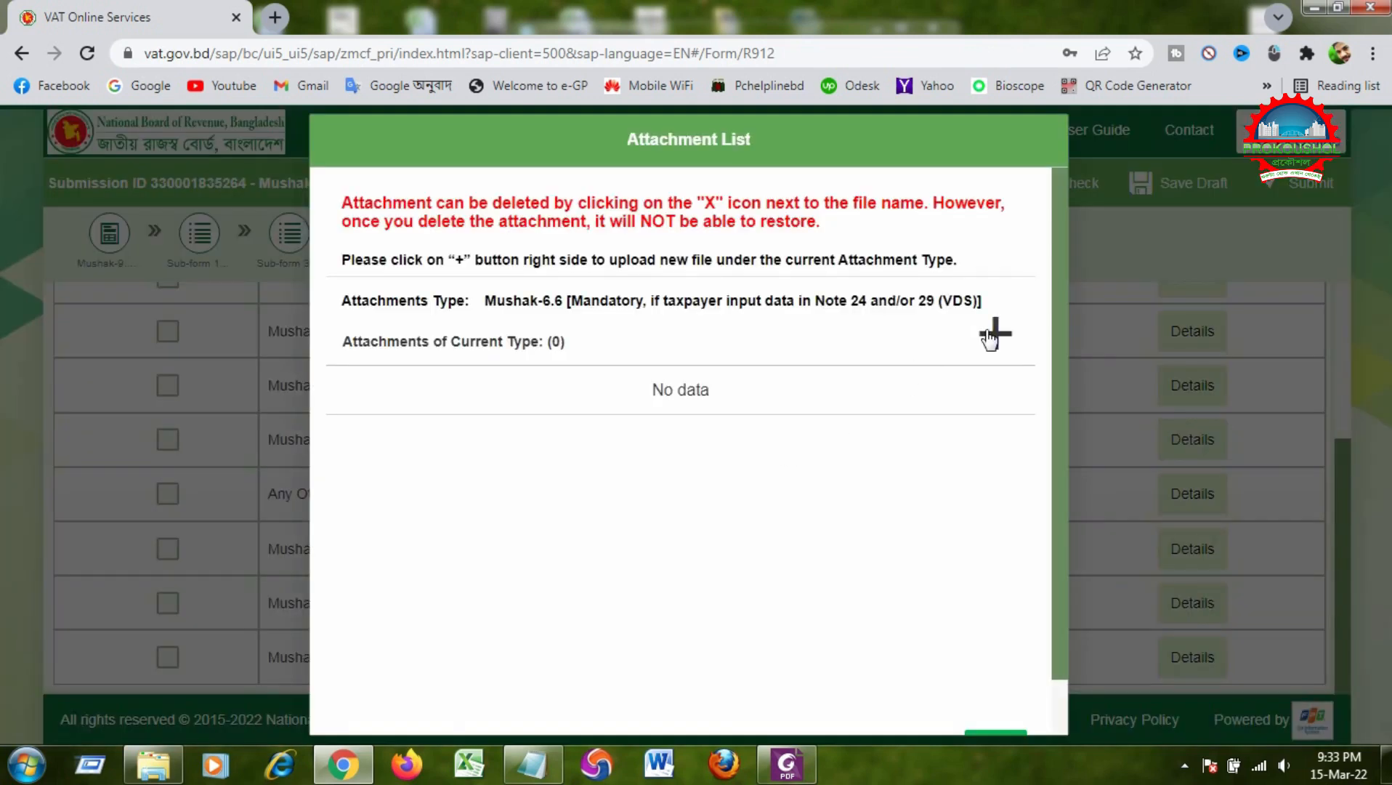
pyautogui.click(990, 338)
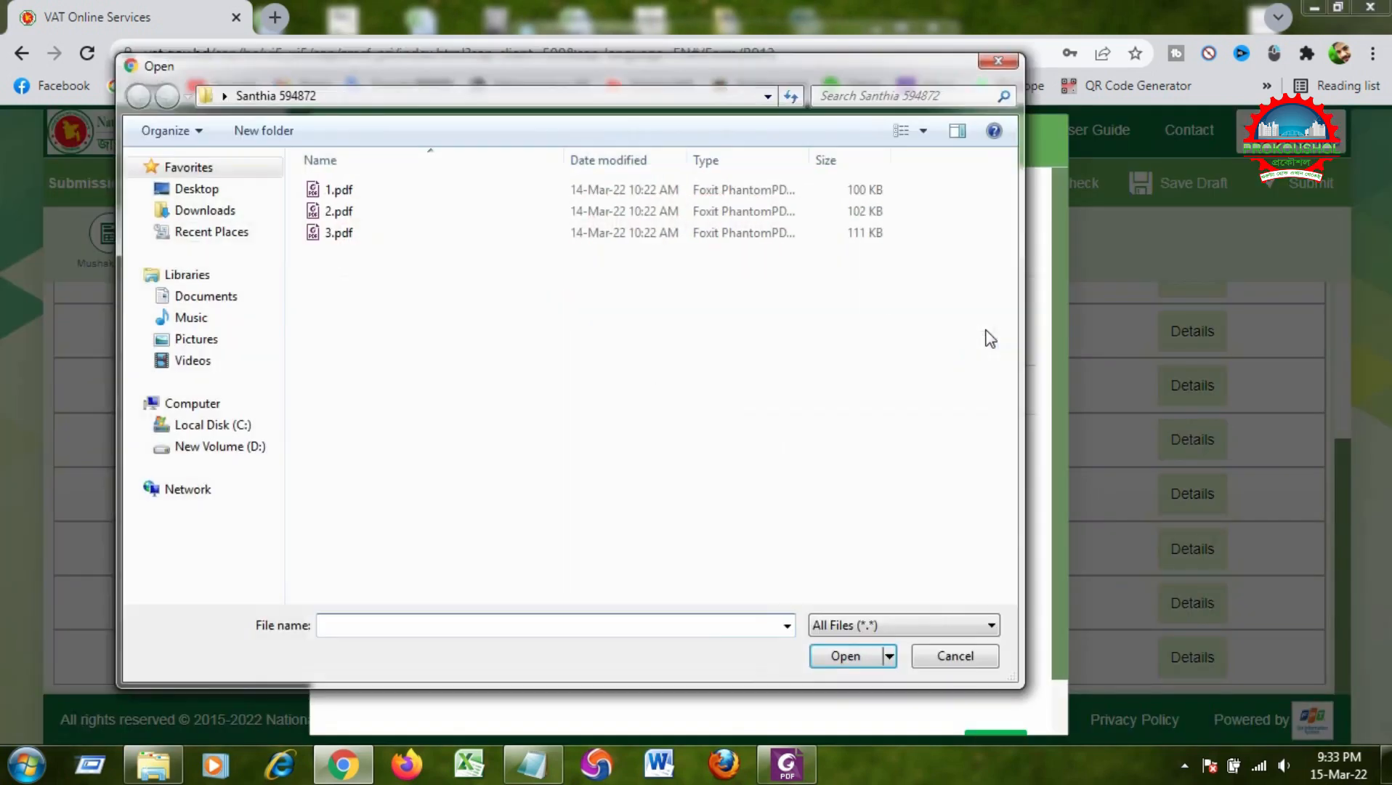
pyautogui.click(243, 448)
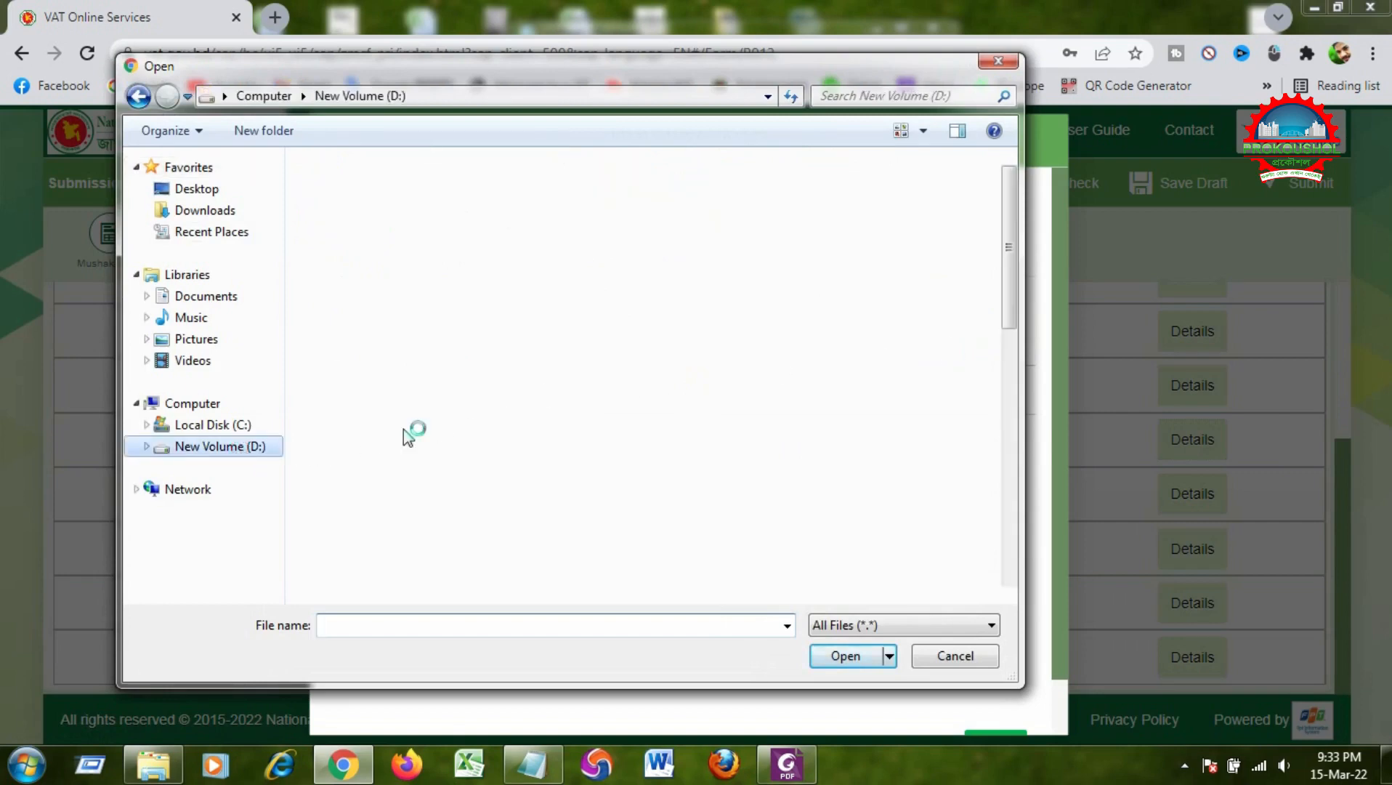
pyautogui.doubleClick(438, 334)
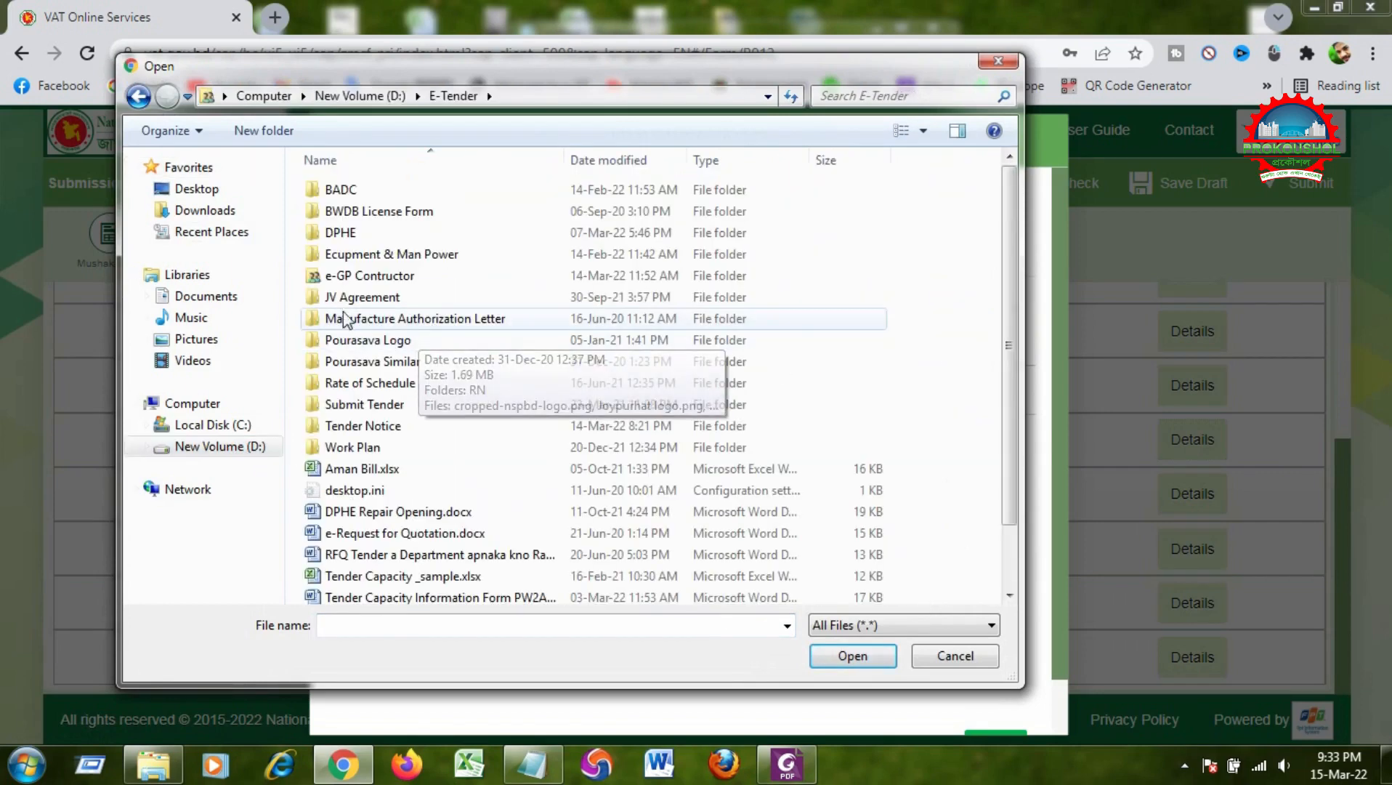
pyautogui.doubleClick(370, 275)
pyautogui.scroll(-3, 736, 320)
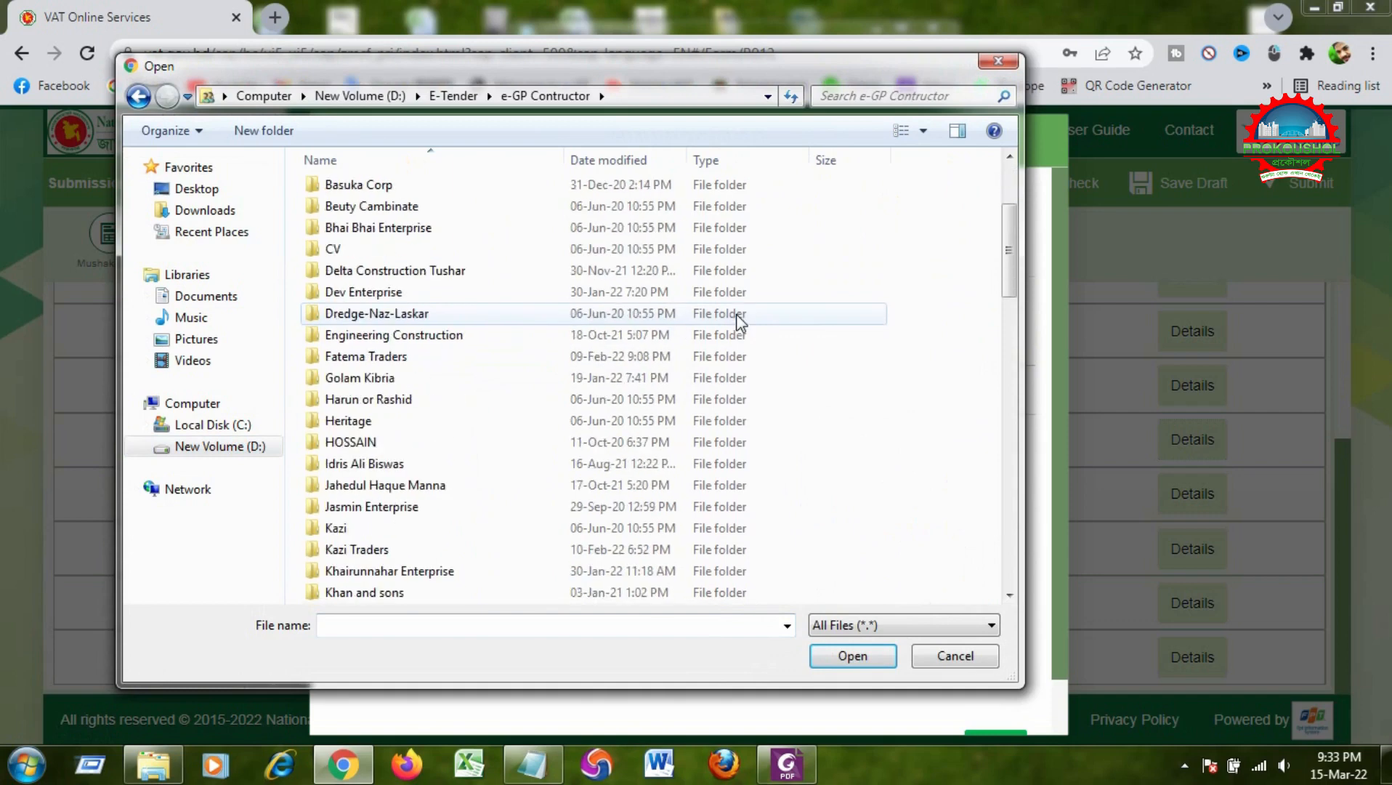
pyautogui.press('k')
pyautogui.scroll(-2, 488, 380)
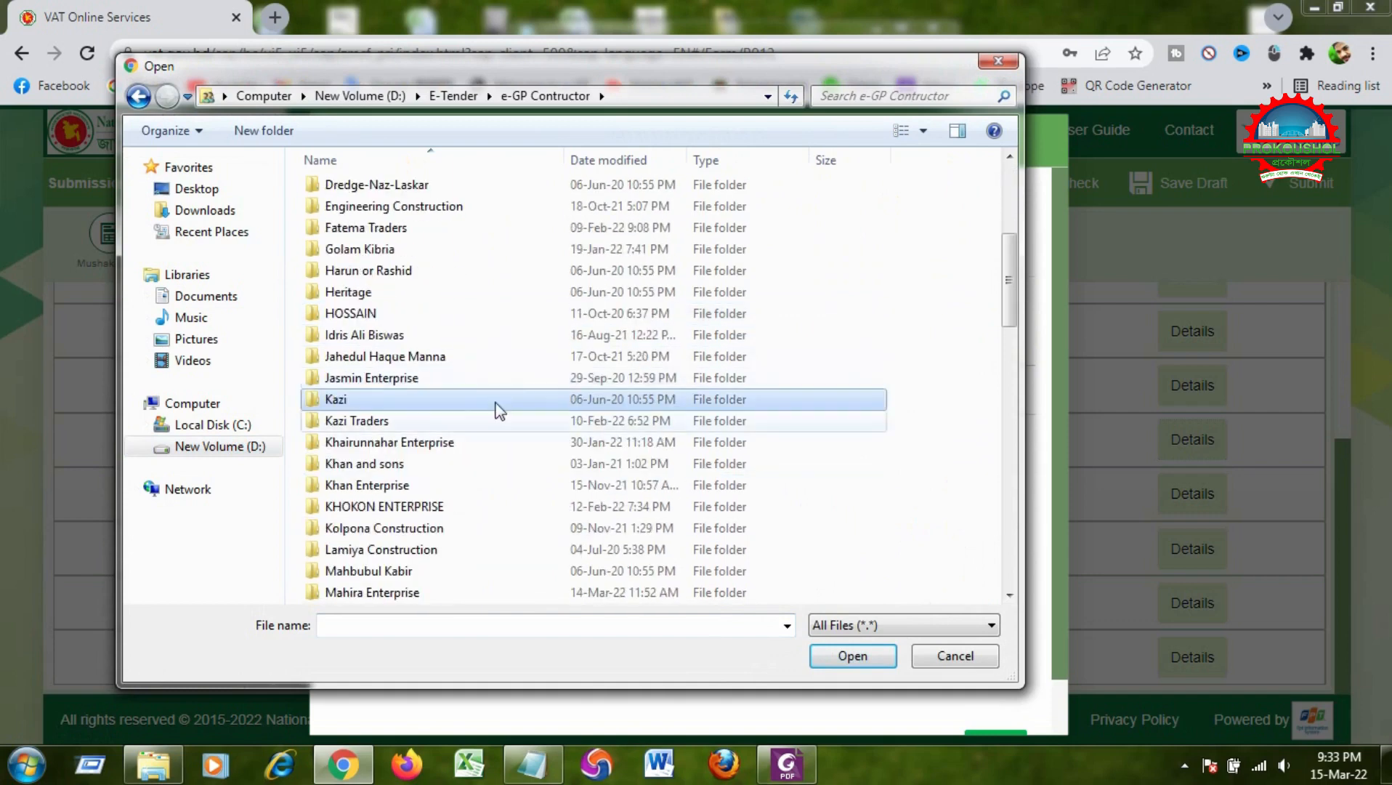
pyautogui.doubleClick(376, 503)
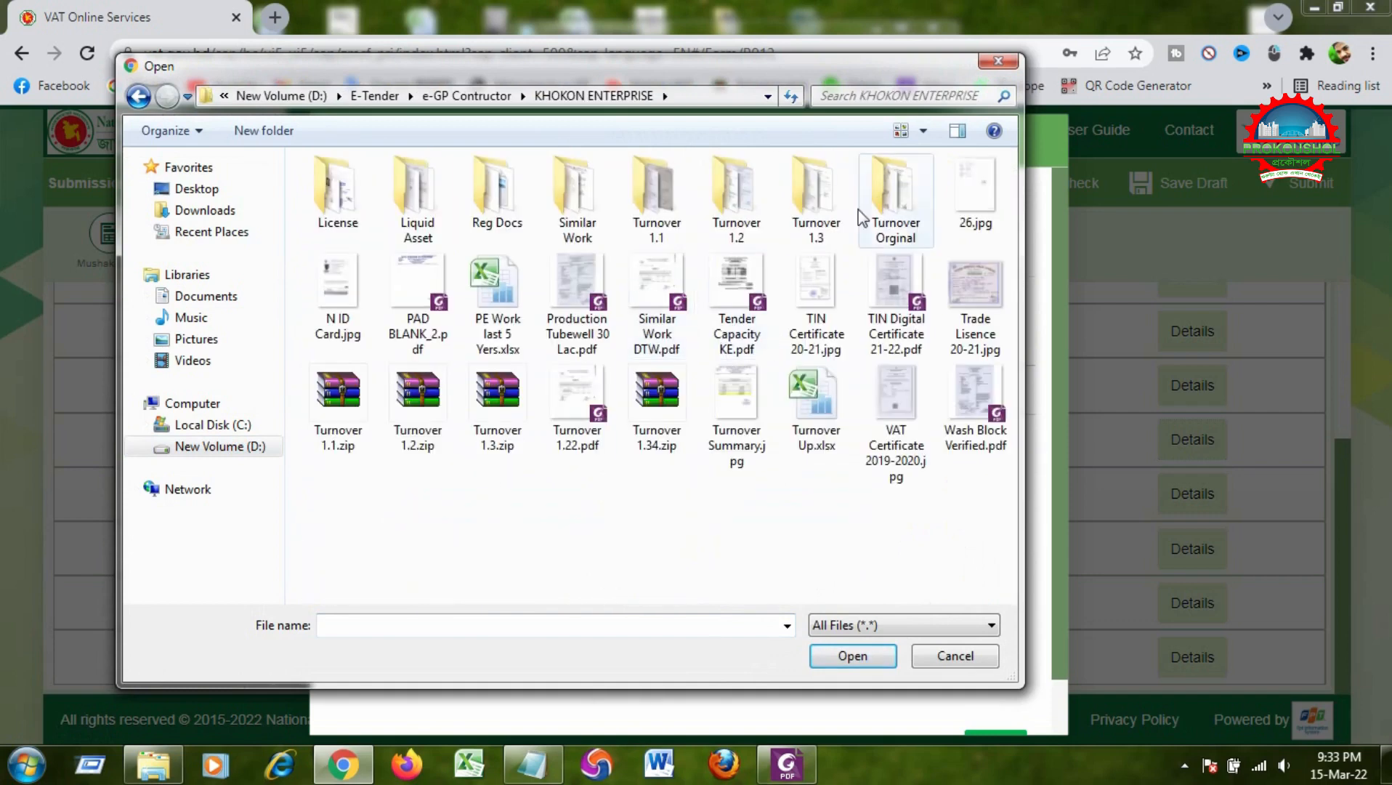
# - Upload Jonoshasto prokoushol.pdf from the VAT 15.03.22 folder inside Turnover Orginal and close the attachment list
pyautogui.doubleClick(900, 191)
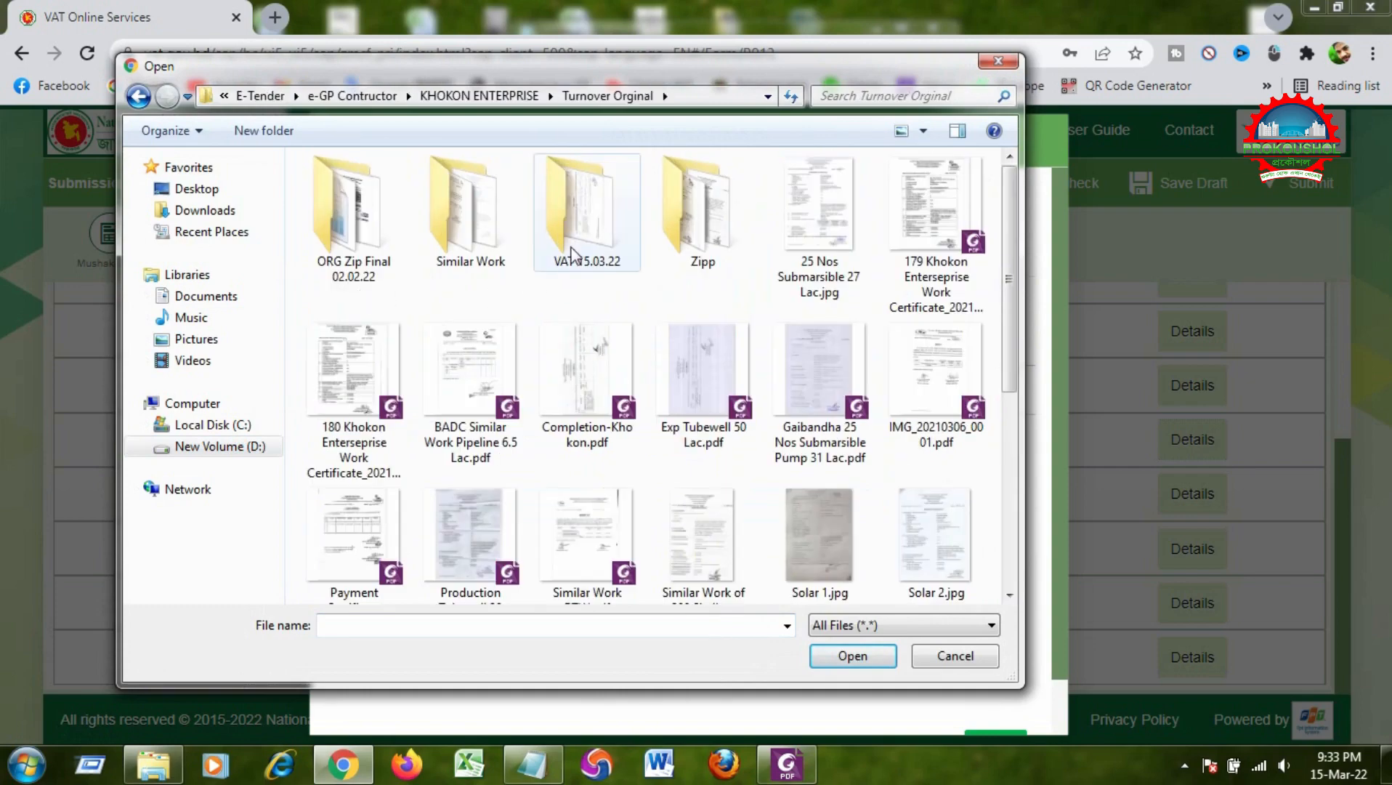
pyautogui.doubleClick(577, 218)
pyautogui.click(414, 190)
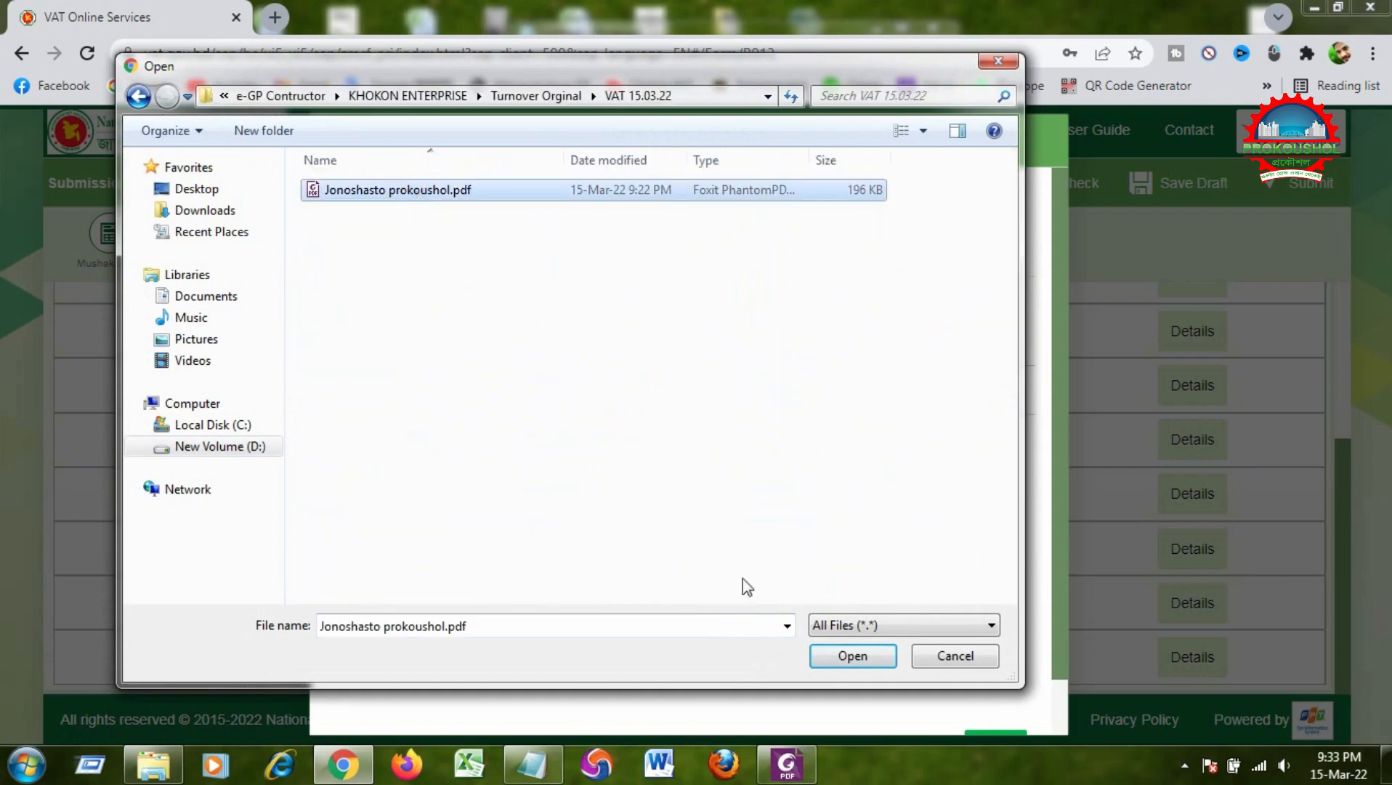
pyautogui.click(850, 657)
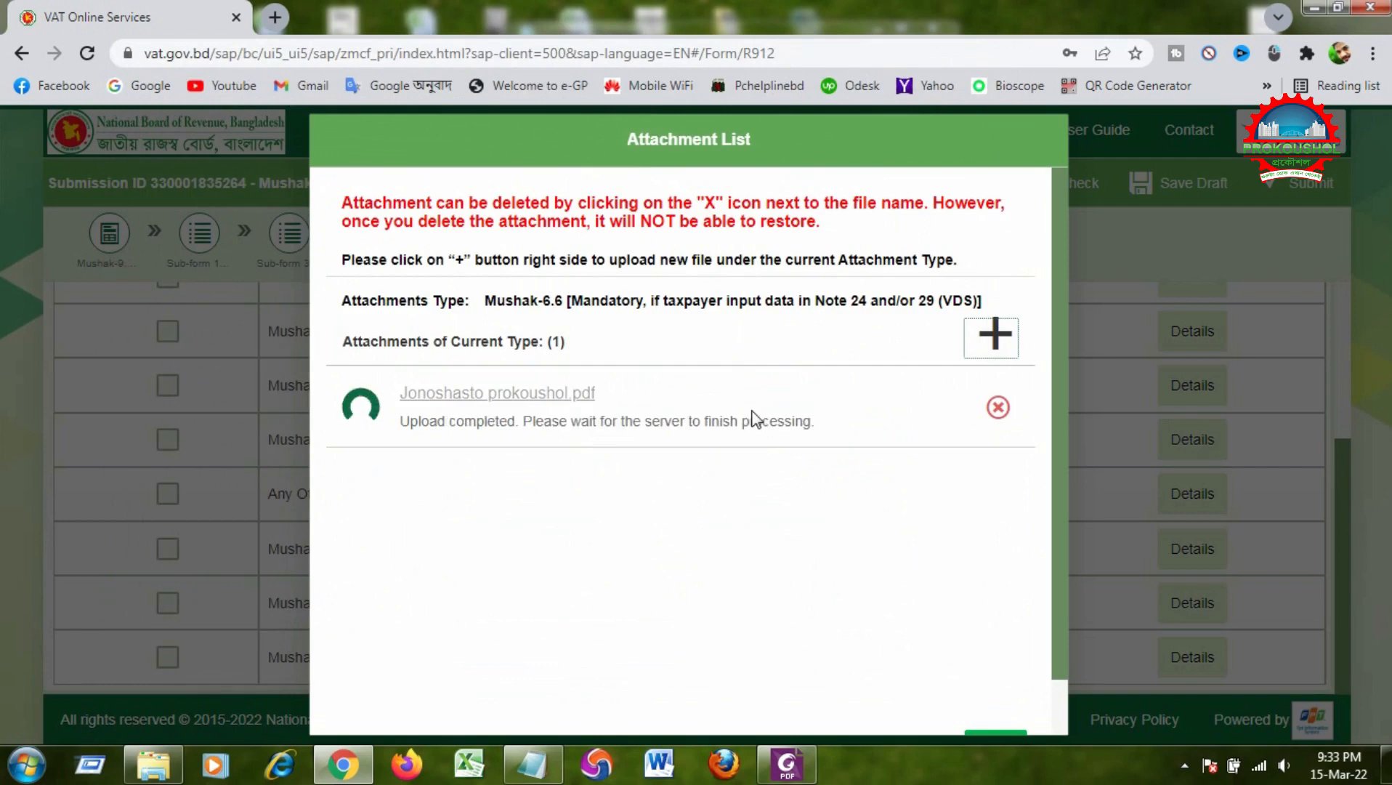
pyautogui.scroll(-1, 811, 463)
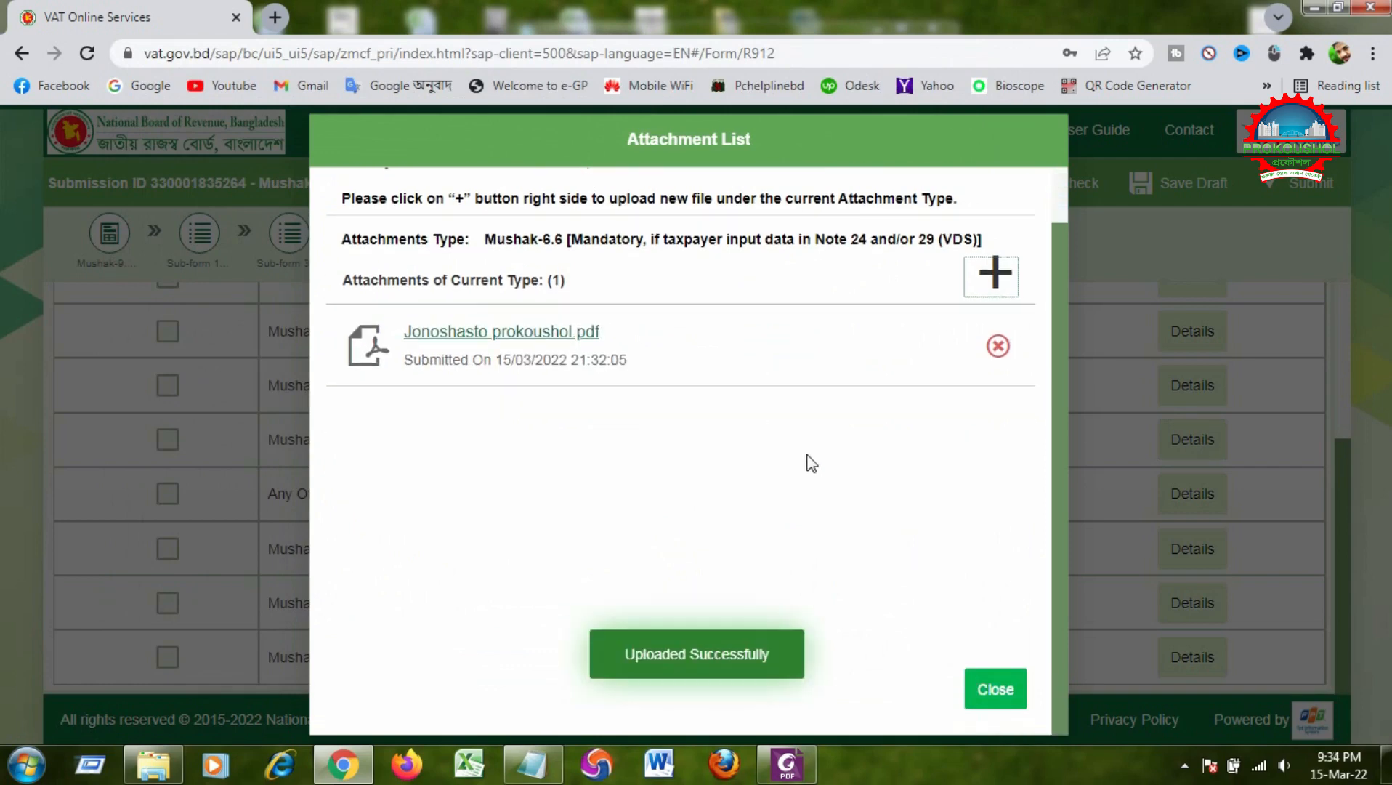
pyautogui.click(1001, 690)
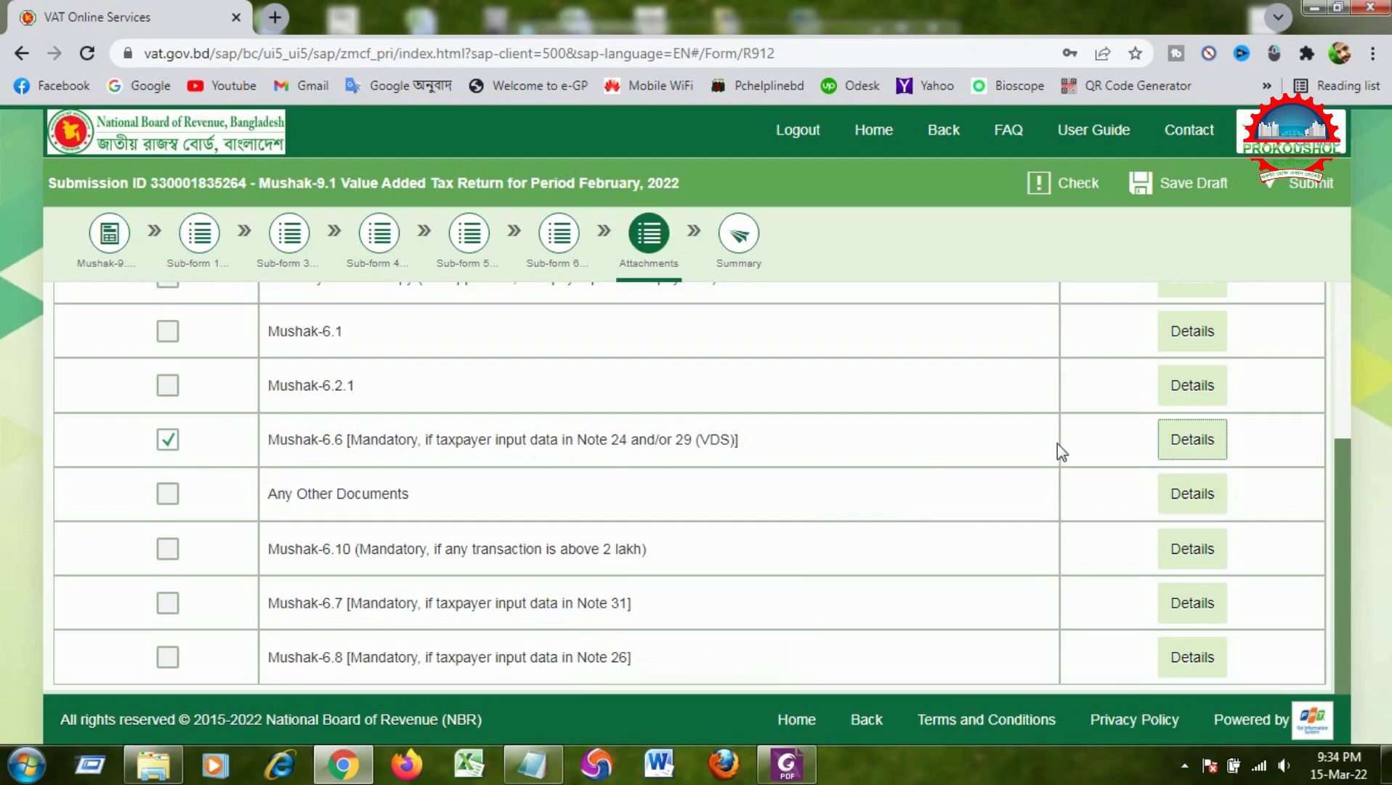
# - Save the return with its attachment as a draft and review the main form from the net tax calculation to the Part 10 closing balance
pyautogui.scroll(4, 1057, 444)
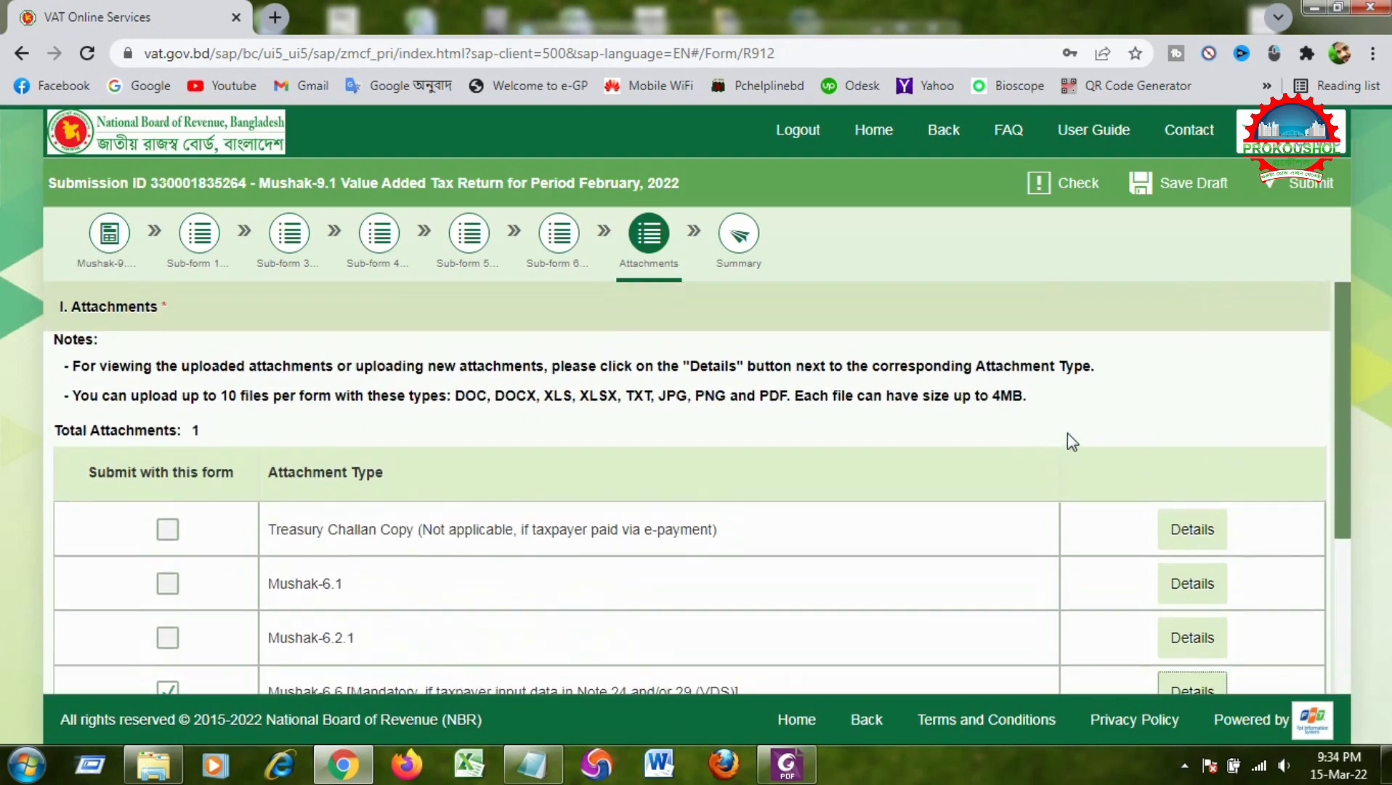
pyautogui.click(1147, 187)
pyautogui.scroll(-5, 607, 487)
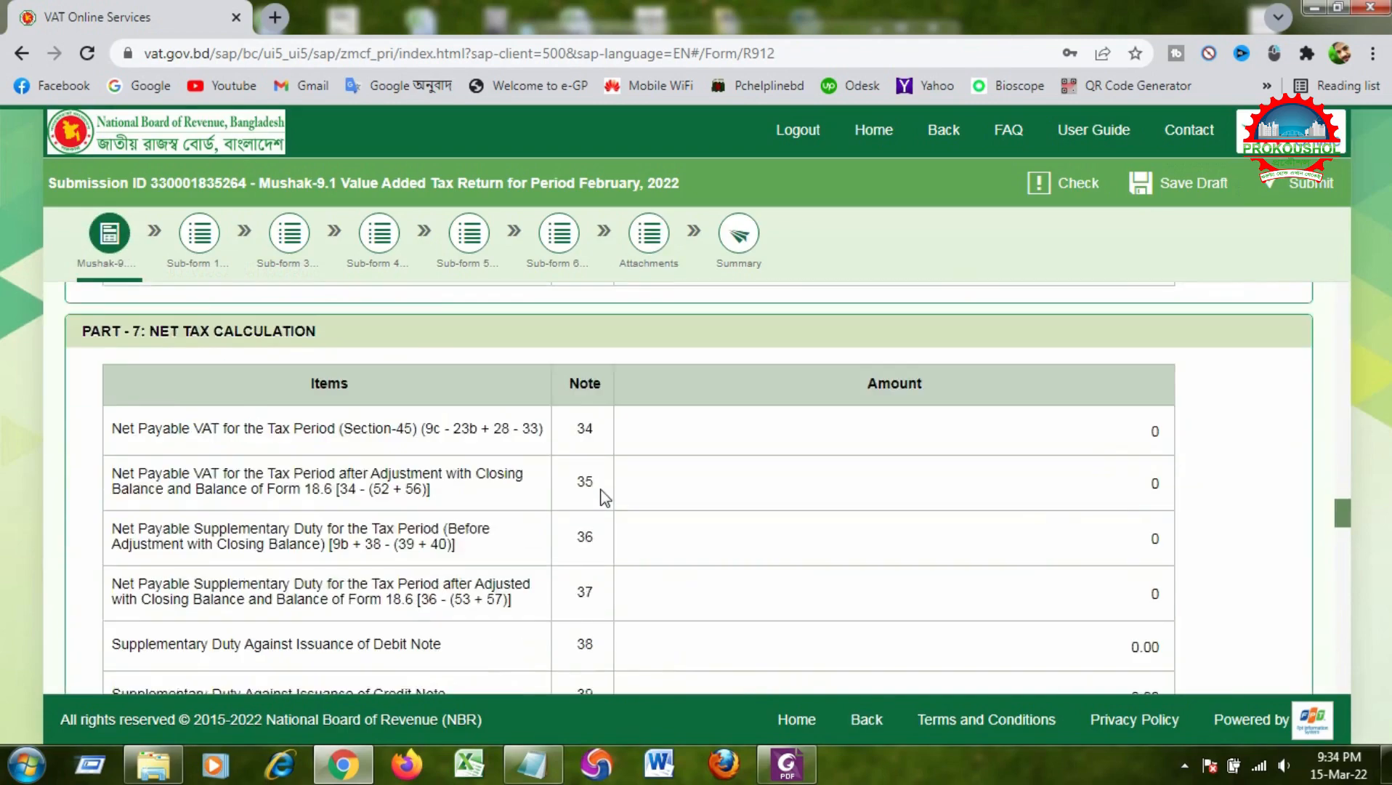
pyautogui.scroll(-10, 603, 497)
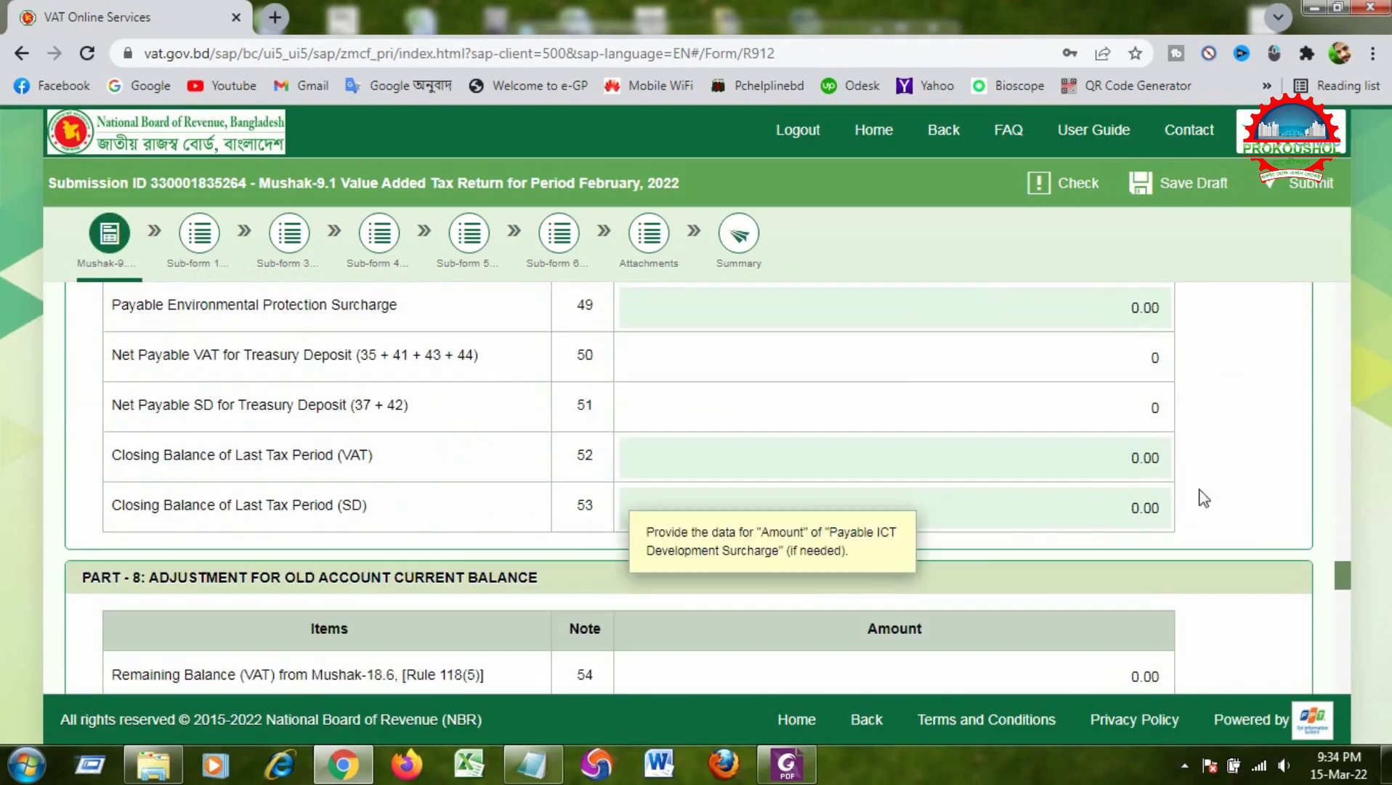
pyautogui.scroll(-4, 1206, 497)
pyautogui.scroll(-7, 1210, 495)
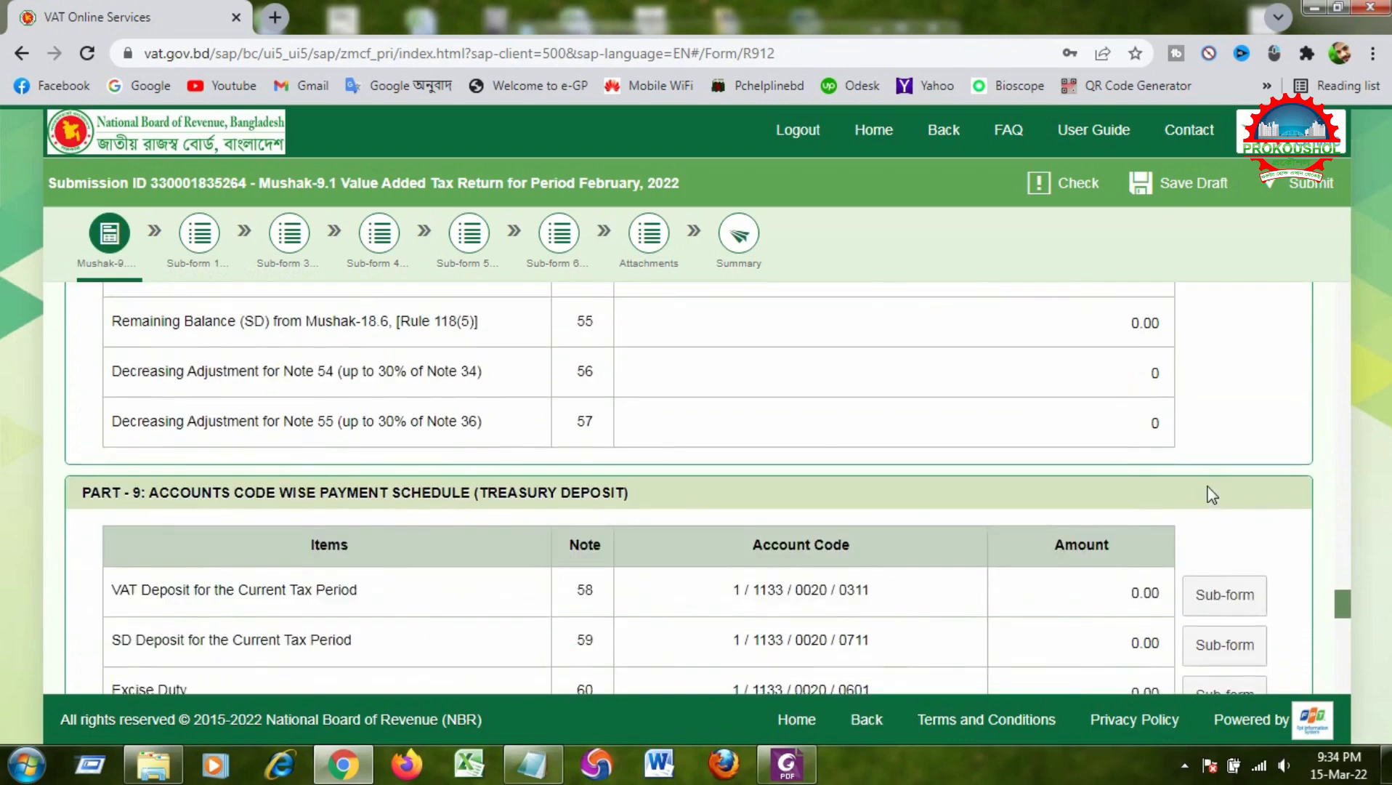
pyautogui.scroll(-5, 1199, 494)
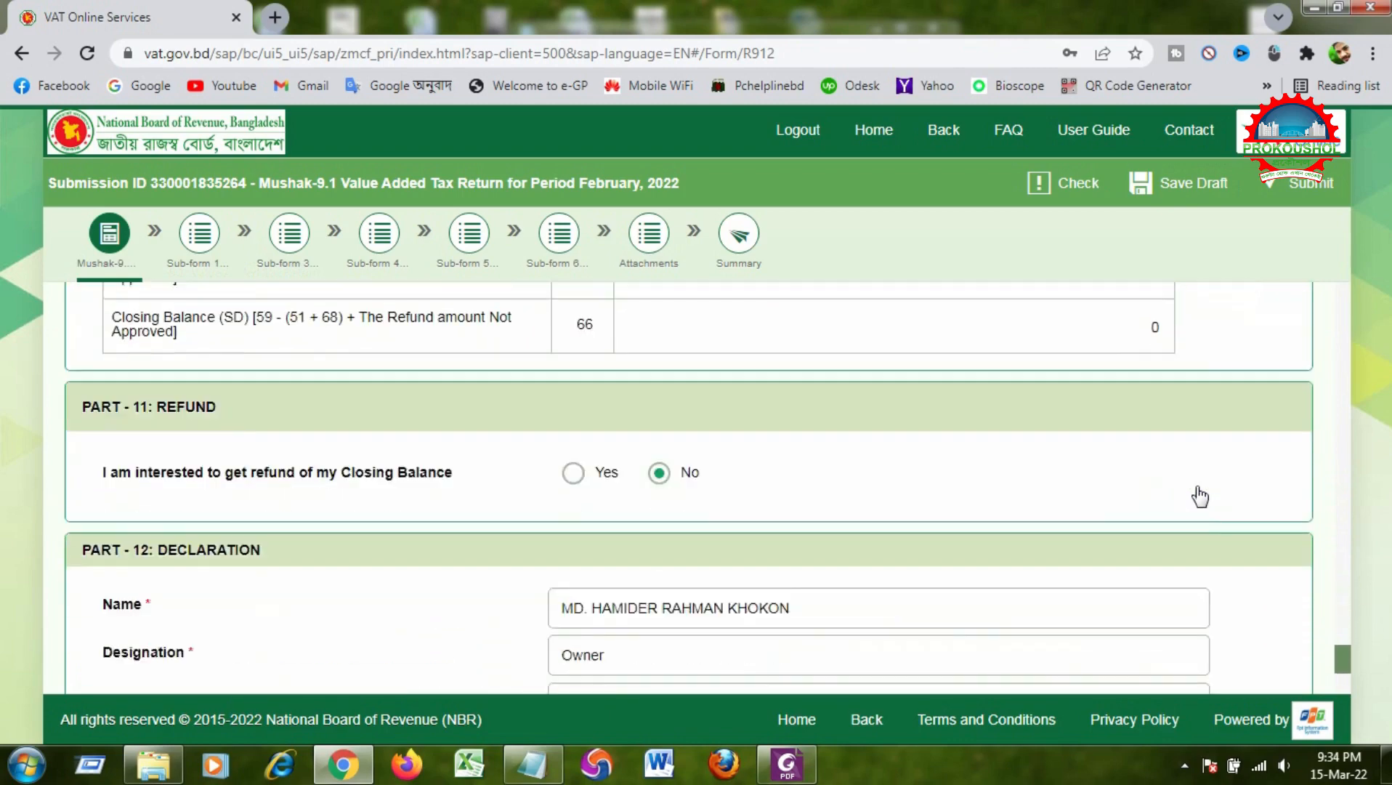
pyautogui.scroll(4, 1199, 495)
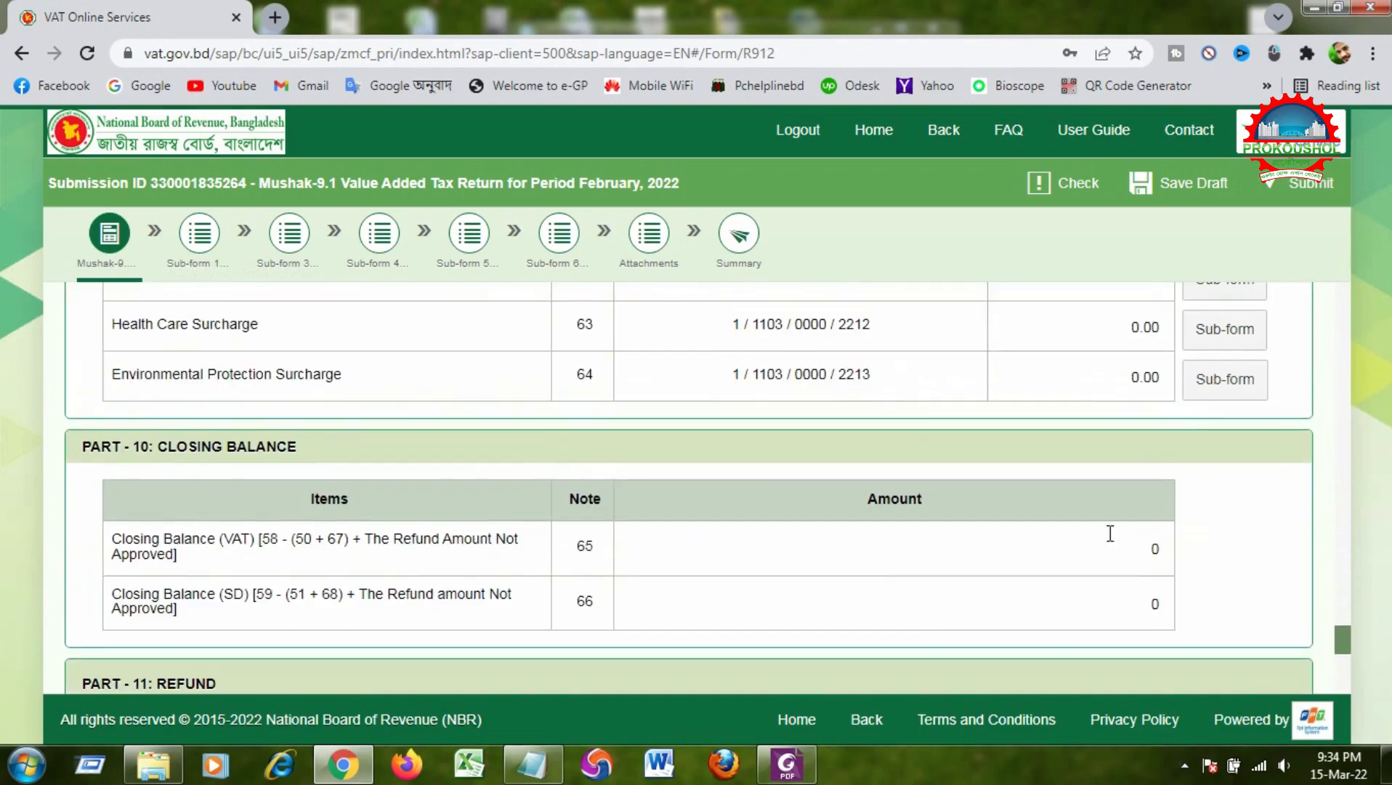
pyautogui.moveTo(1131, 550)
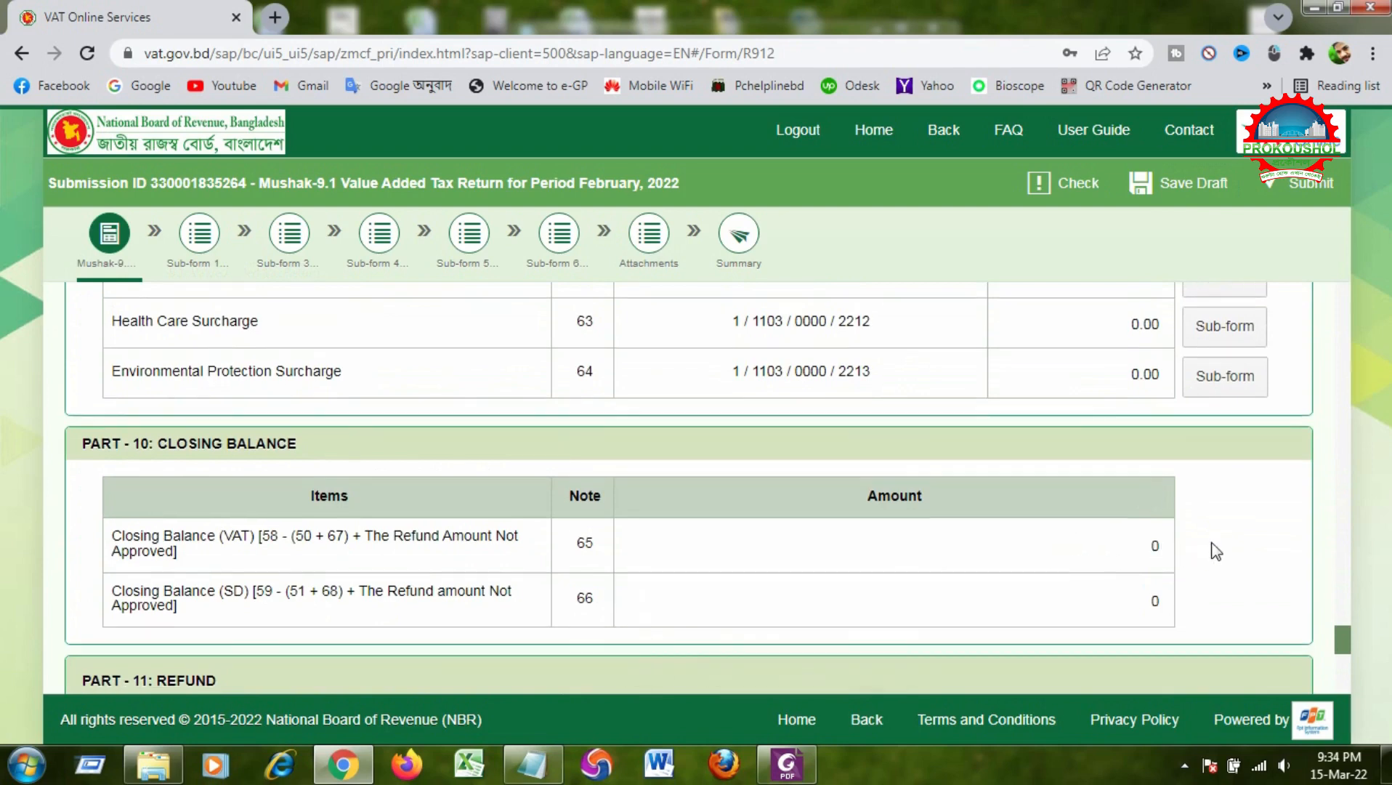
# - Accept the Part 12 declaration, submit the February 2022 return and confirm that its information is accurate
pyautogui.scroll(-6, 1214, 551)
pyautogui.scroll(-3, 1123, 481)
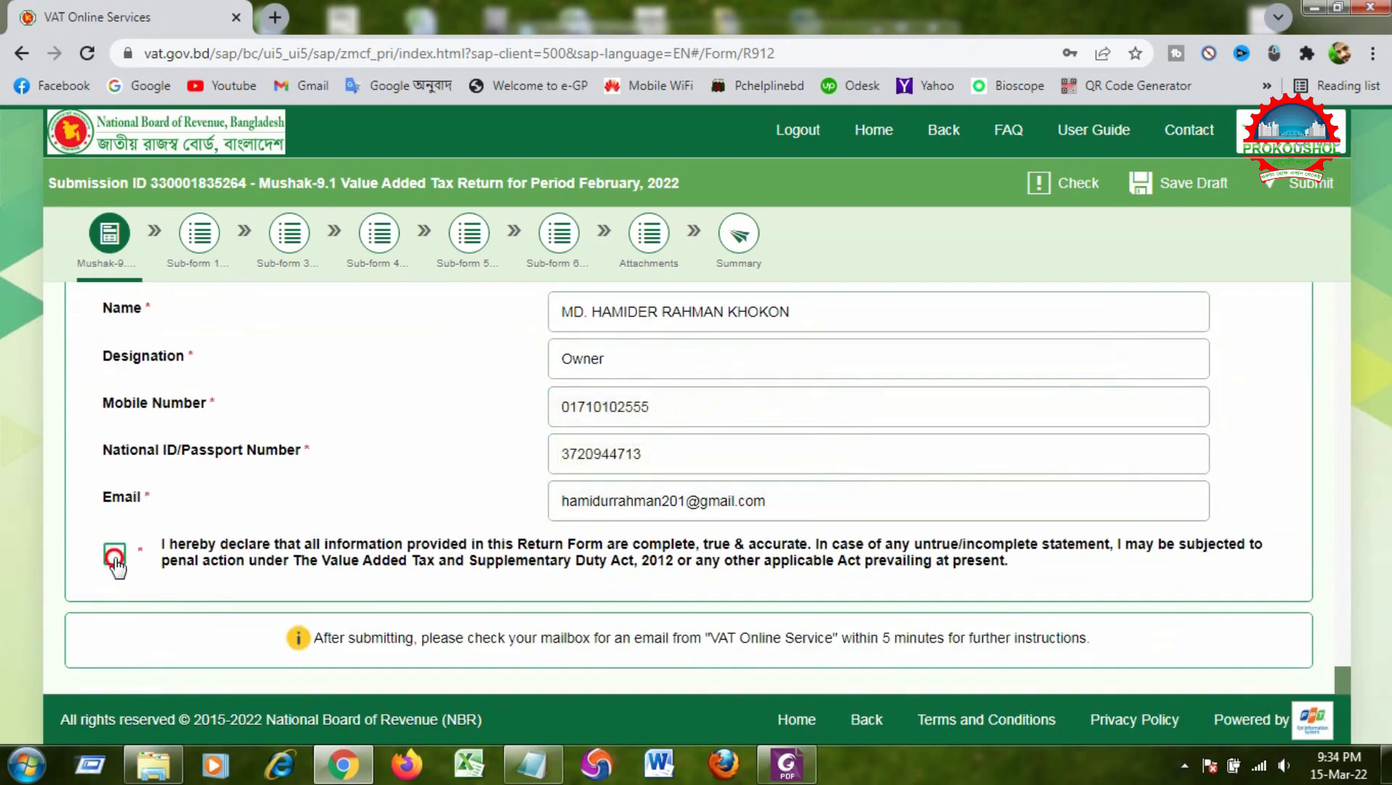
pyautogui.click(114, 554)
pyautogui.click(1301, 185)
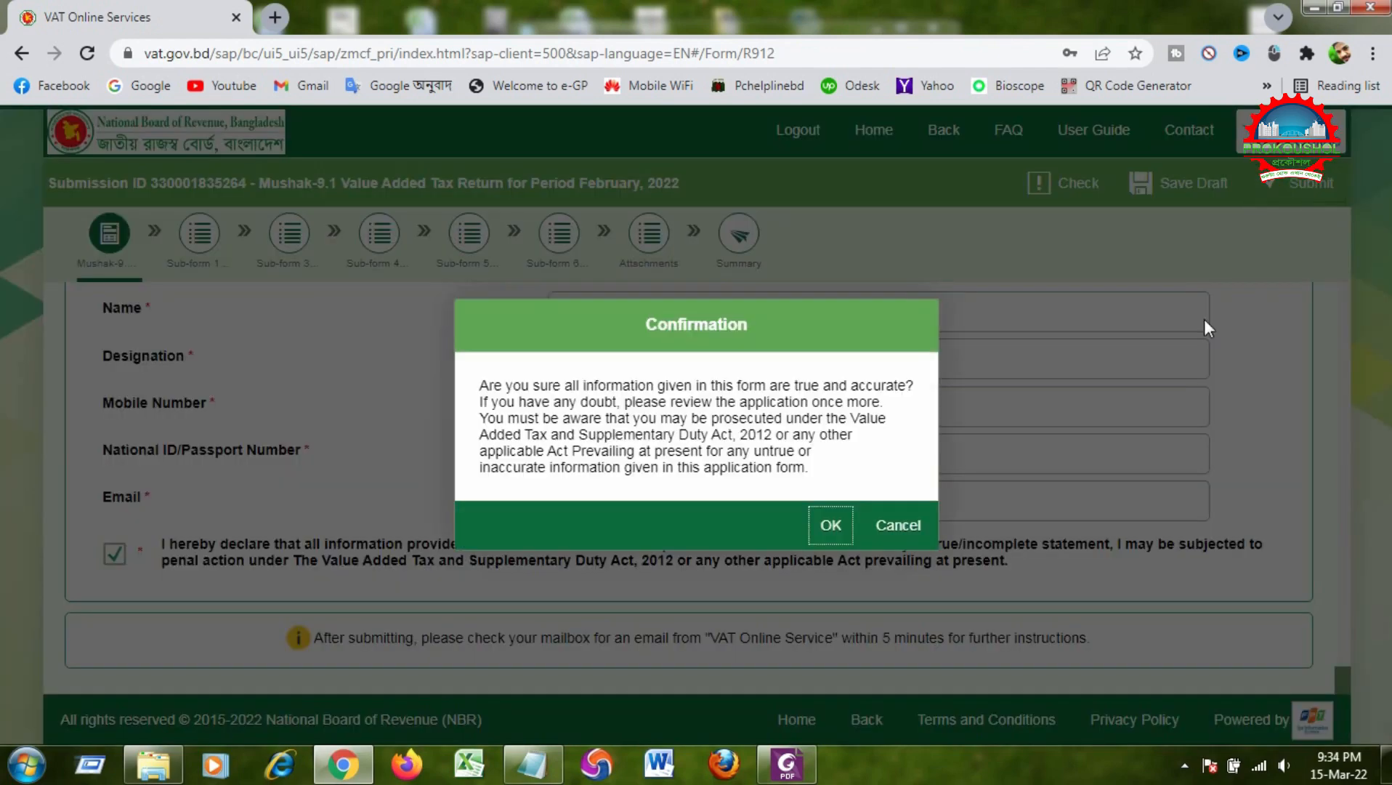
pyautogui.click(829, 524)
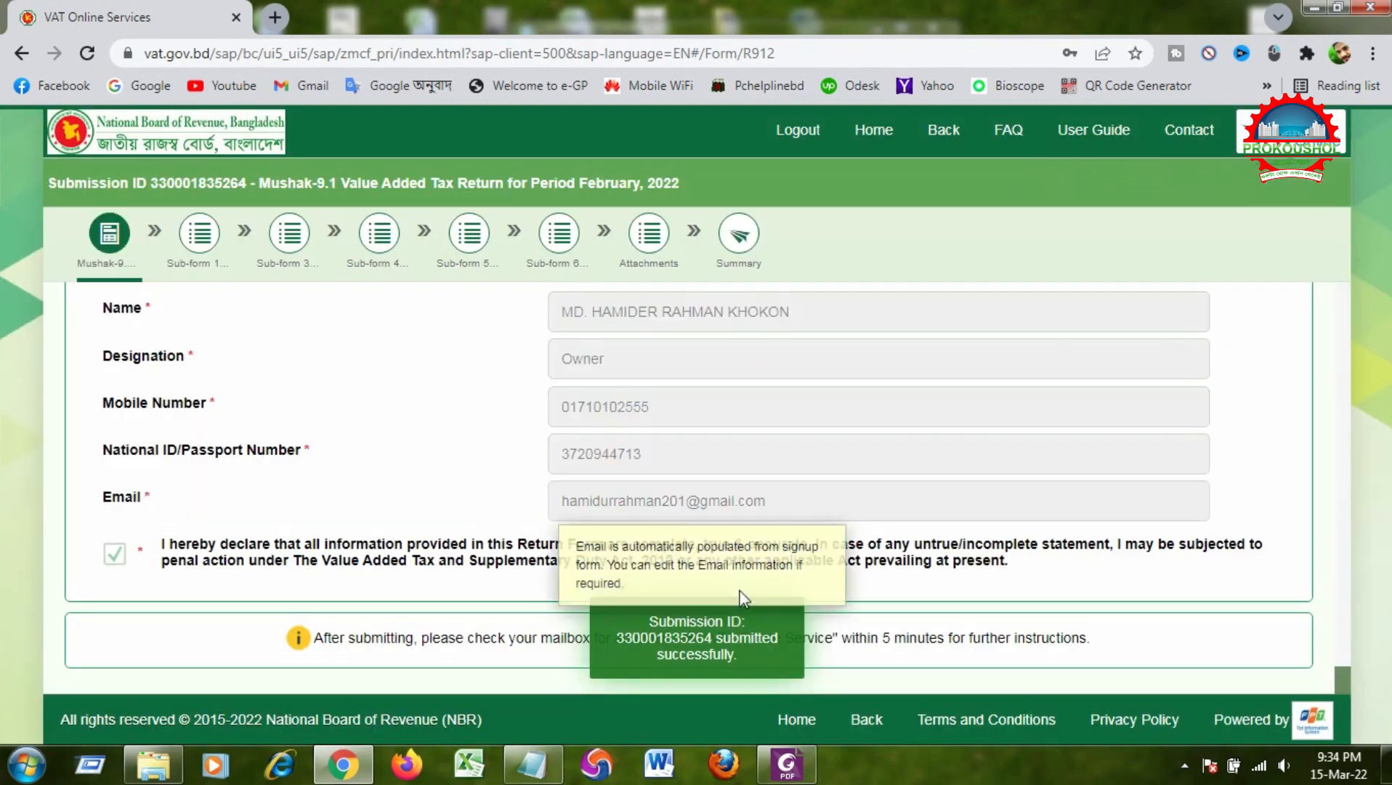
# - Highlight the submission message, return to the VAT portal's home page and log out
pyautogui.moveTo(646, 619); pyautogui.dragTo(742, 673)
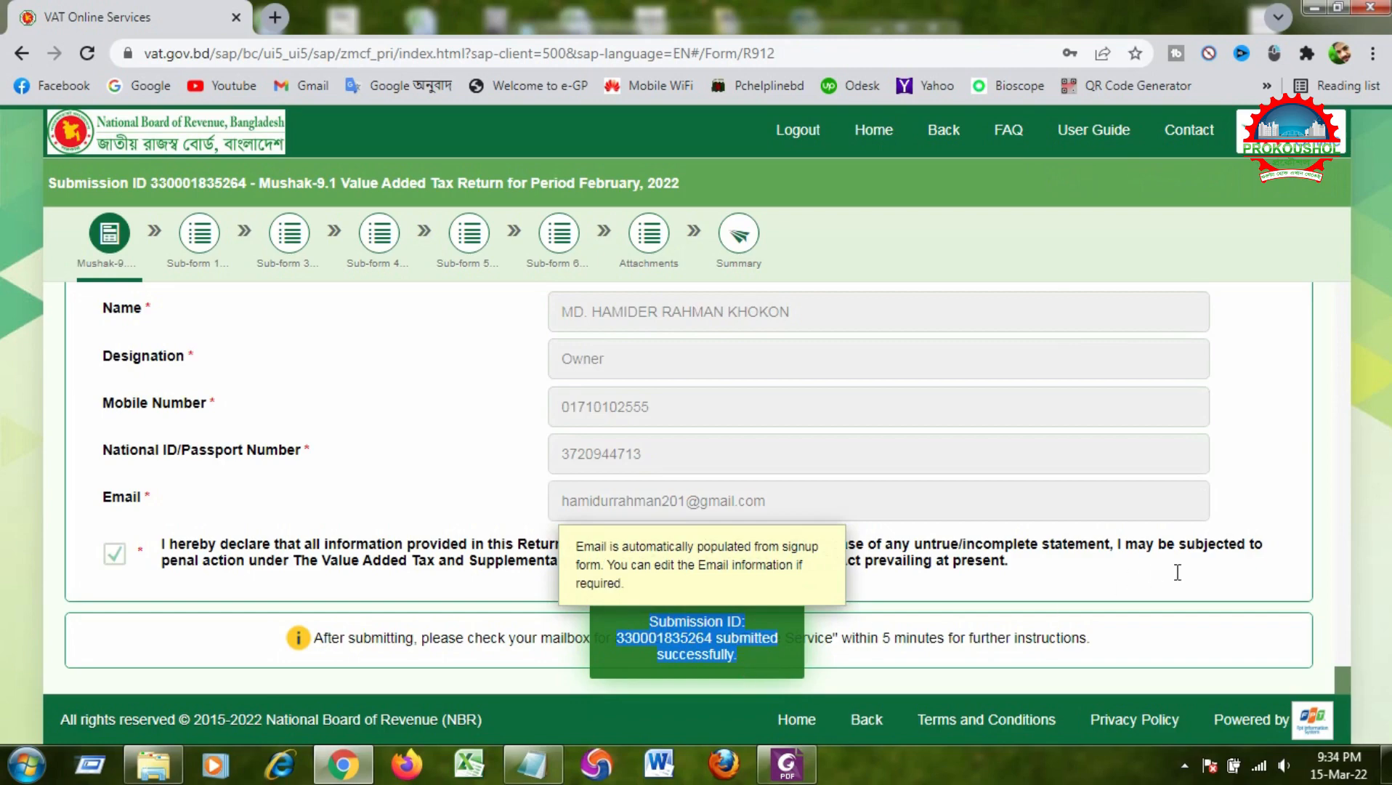
pyautogui.click(875, 132)
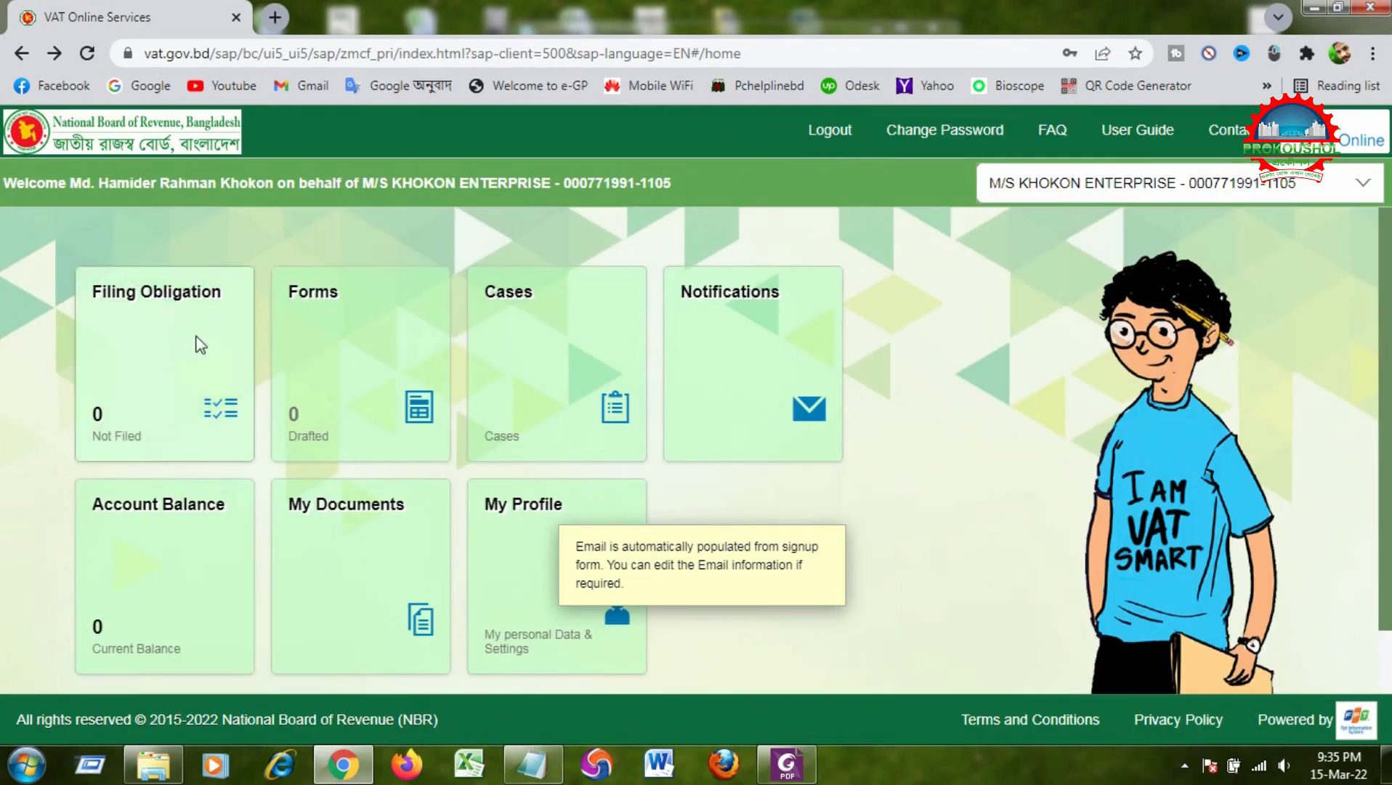
pyautogui.click(815, 131)
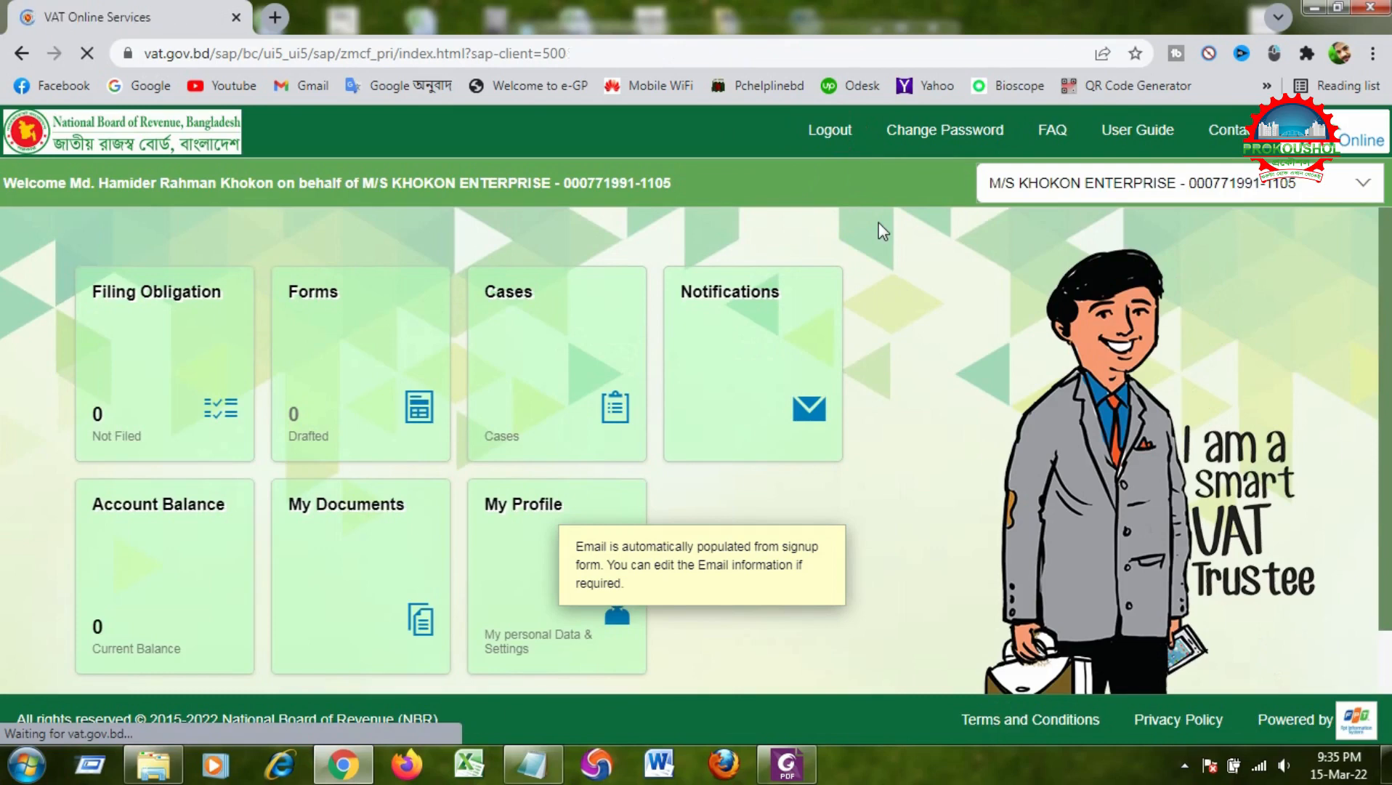